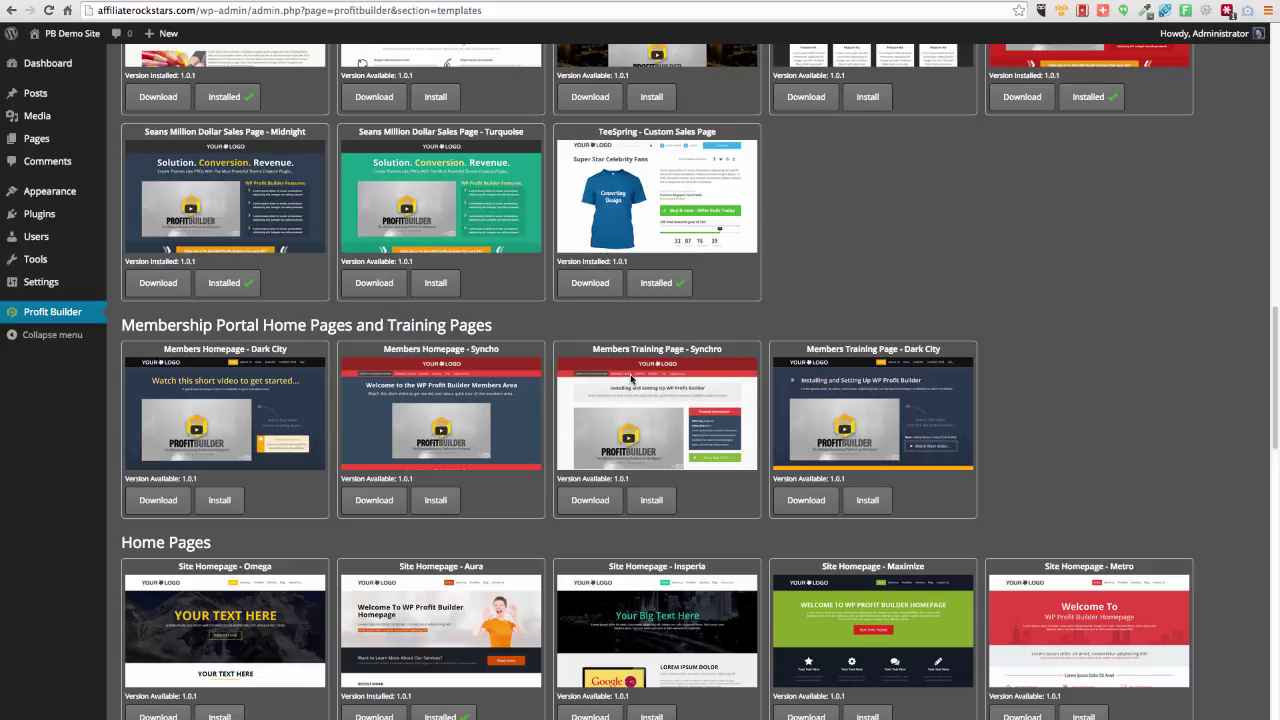
# - Install the Members Homepage - Syncho and Members Training Page - Synchro templates from the membership portal section
pyautogui.click(445, 505)
pyautogui.click(445, 510)
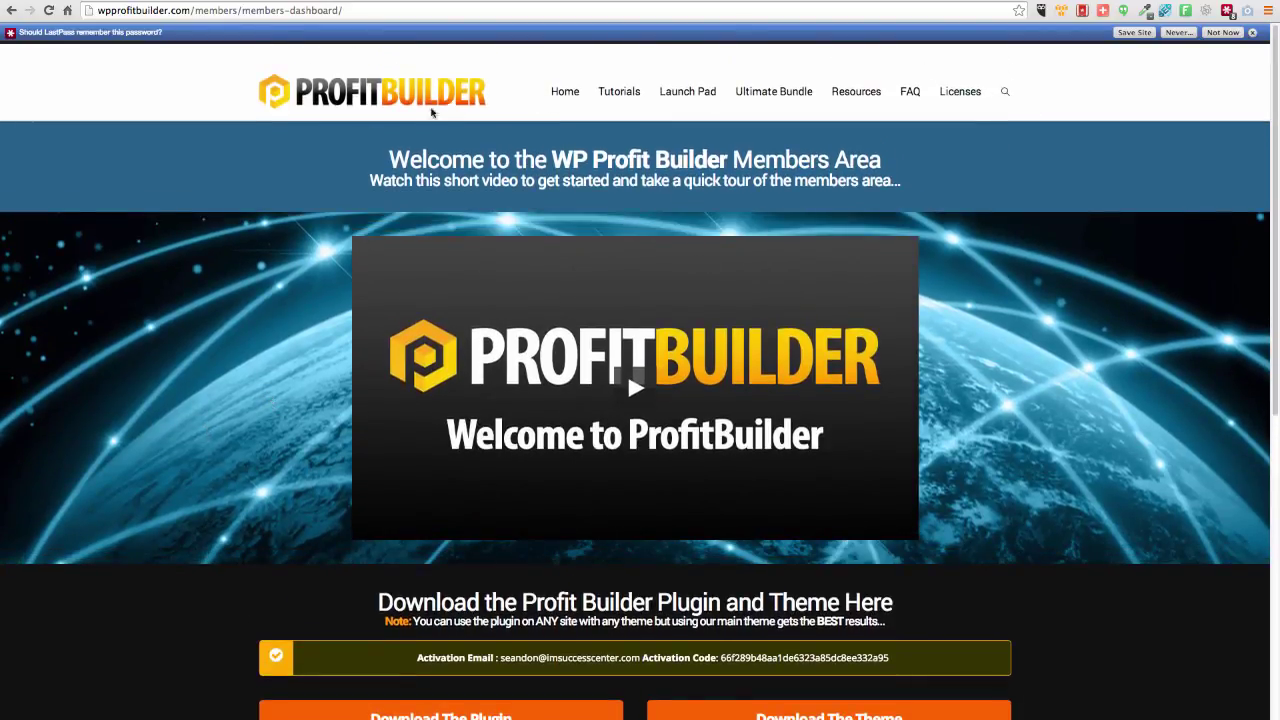
# - Look over the WP Profit Builder members dashboard, from the plugin and theme downloads to the training video modules
pyautogui.scroll(-1, 801, 325)
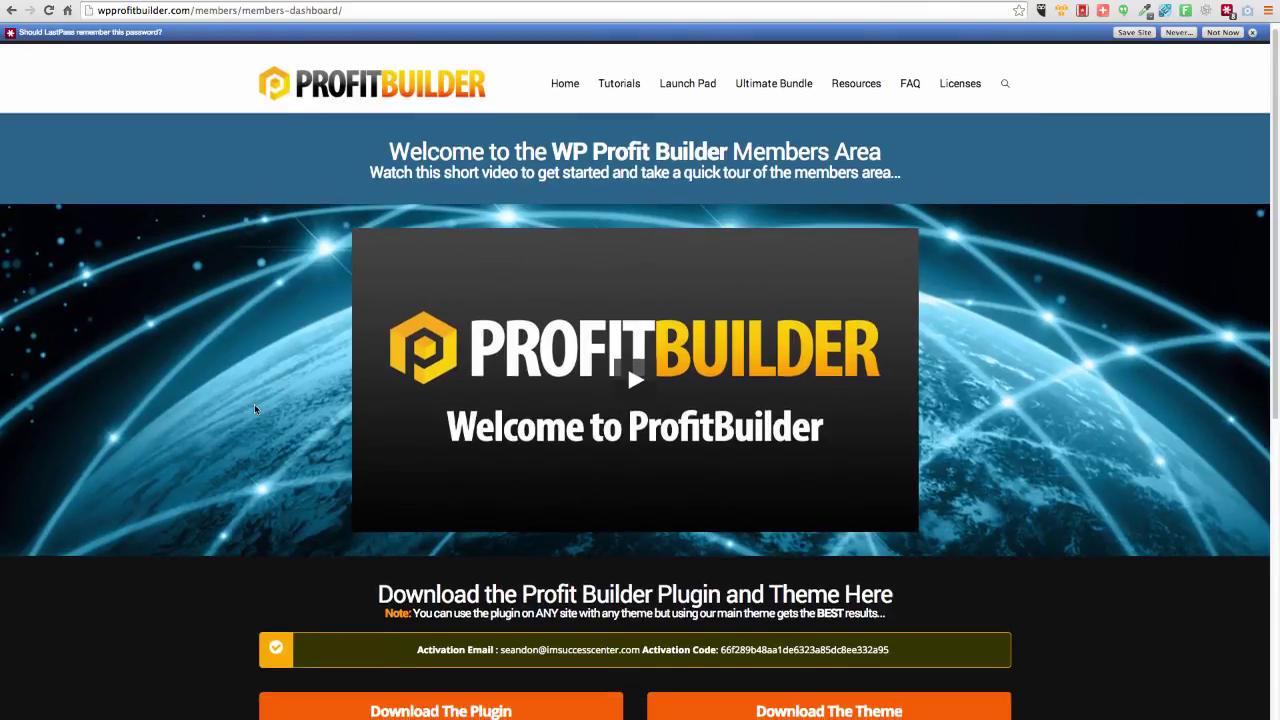
pyautogui.scroll(-5, 676, 403)
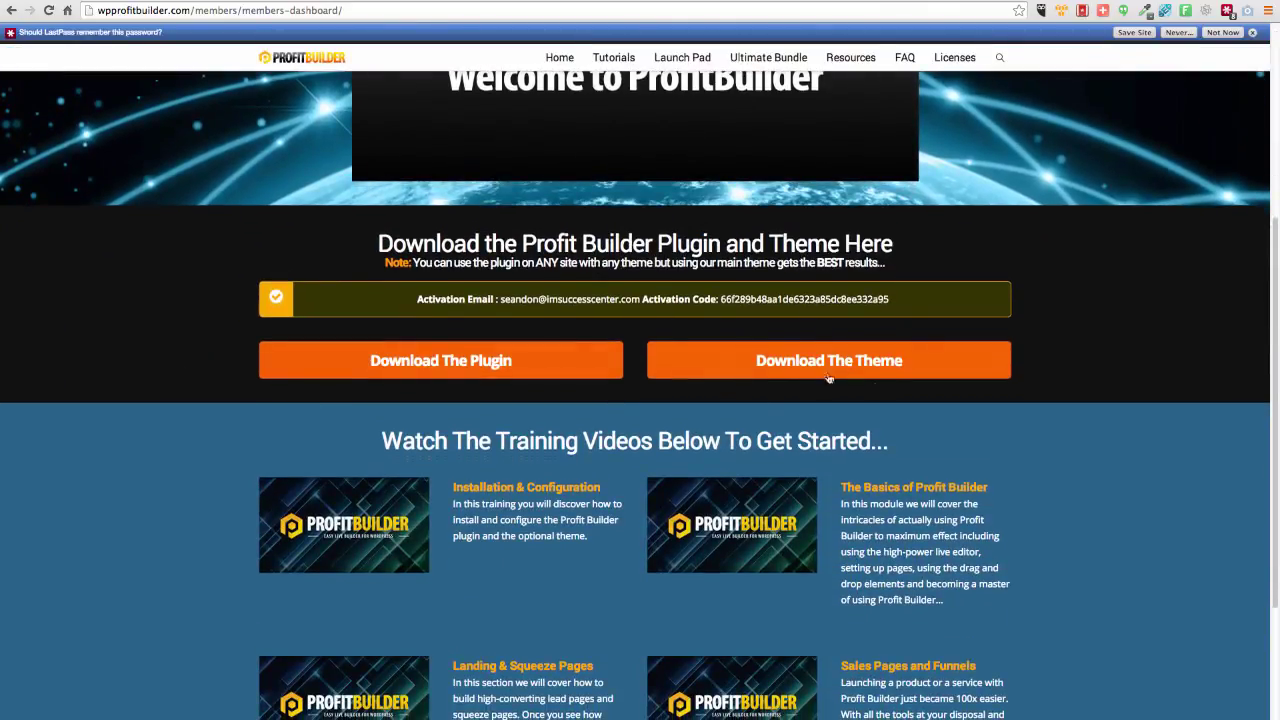
pyautogui.scroll(-1, 729, 378)
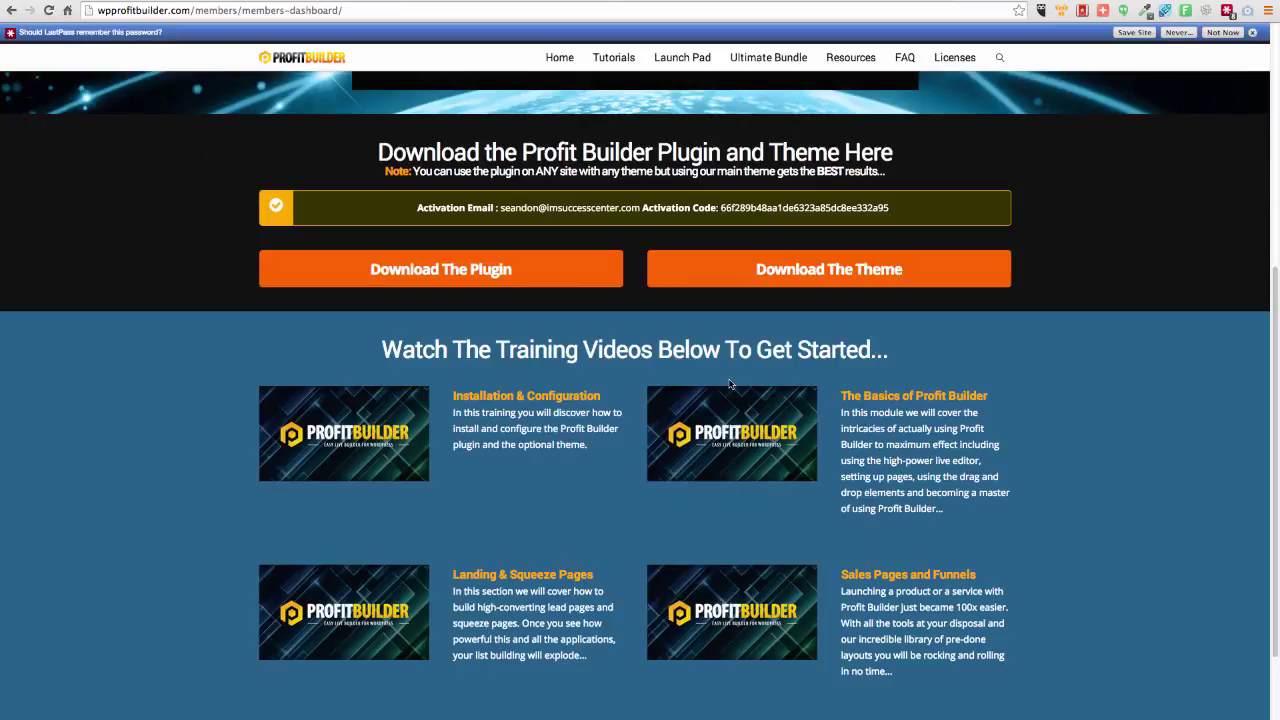
pyautogui.scroll(-1, 729, 383)
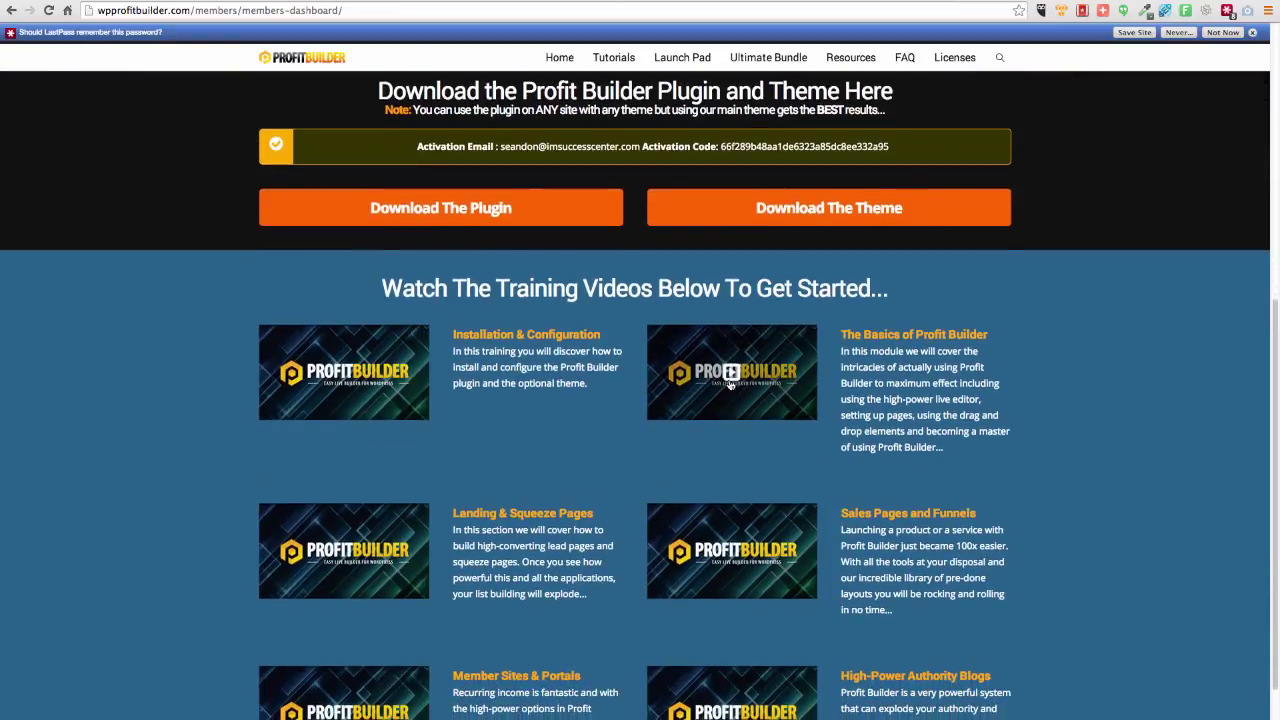
pyautogui.scroll(-1, 729, 384)
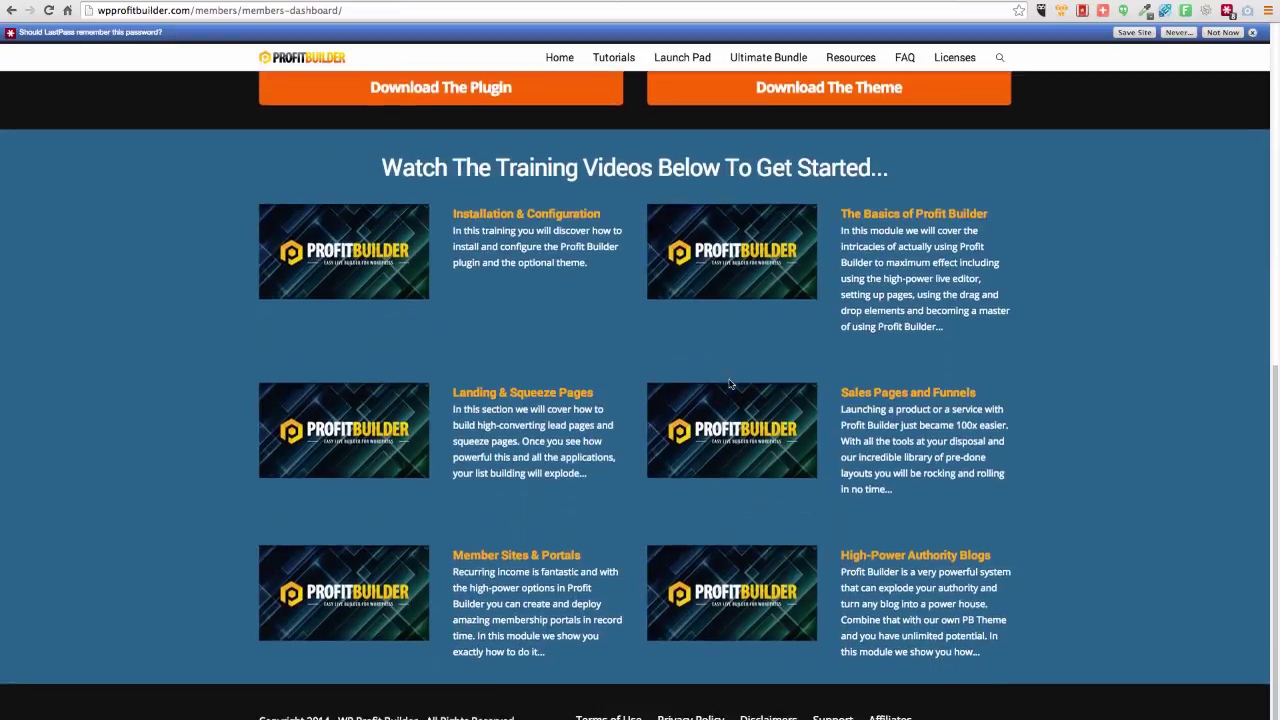
pyautogui.scroll(7, 729, 384)
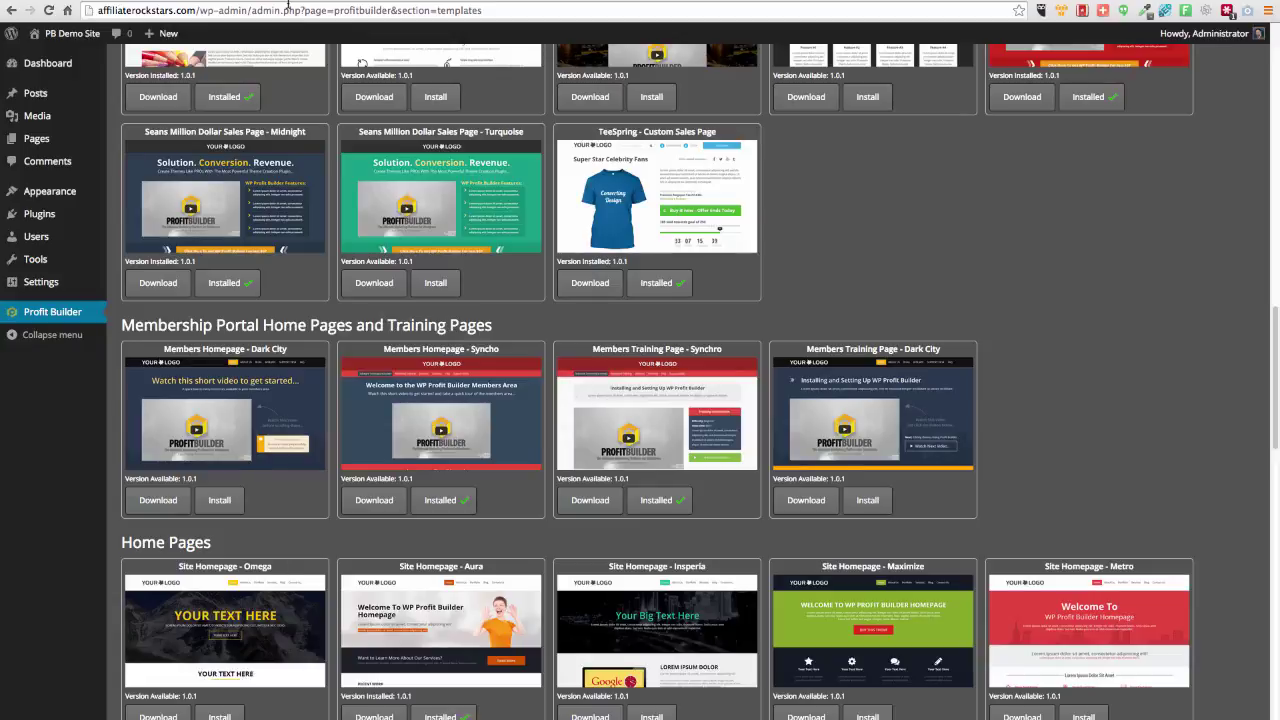
# - Examine the WishList Member product page, comparing the features and prices of its single-site and multi-site licenses
pyautogui.click(505, 3)
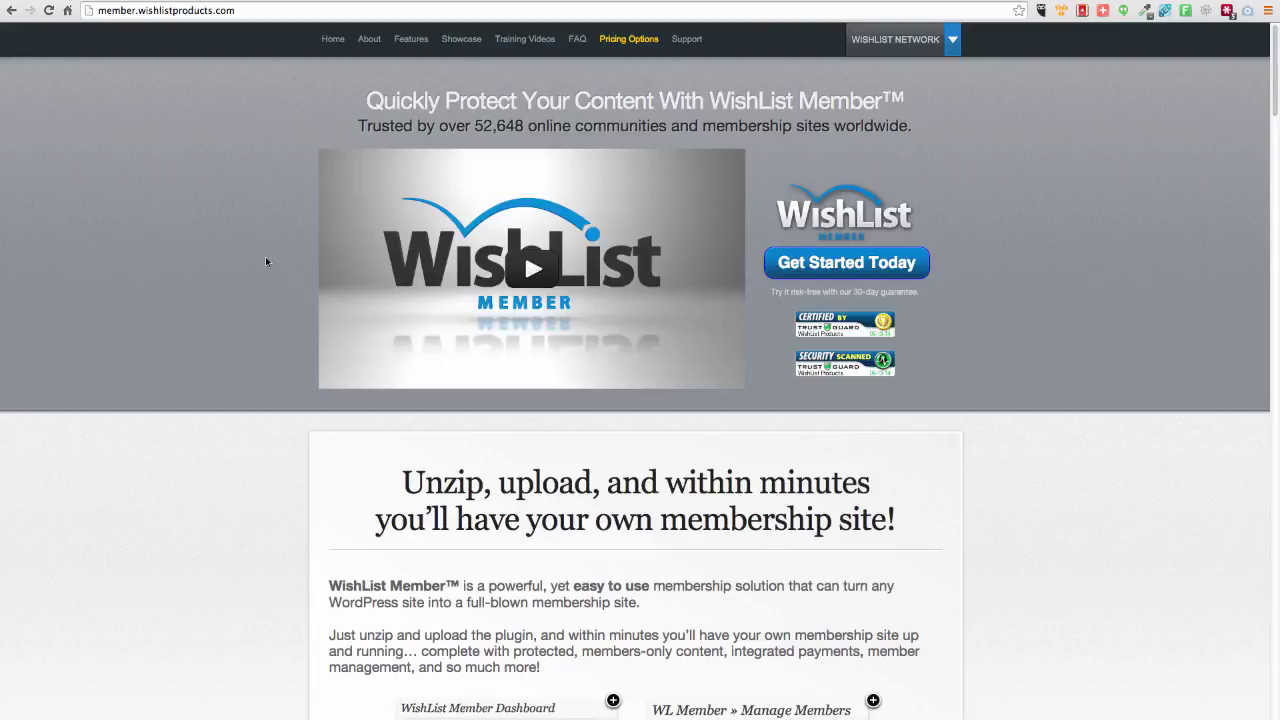
pyautogui.scroll(-7, 265, 262)
pyautogui.scroll(-20, 265, 262)
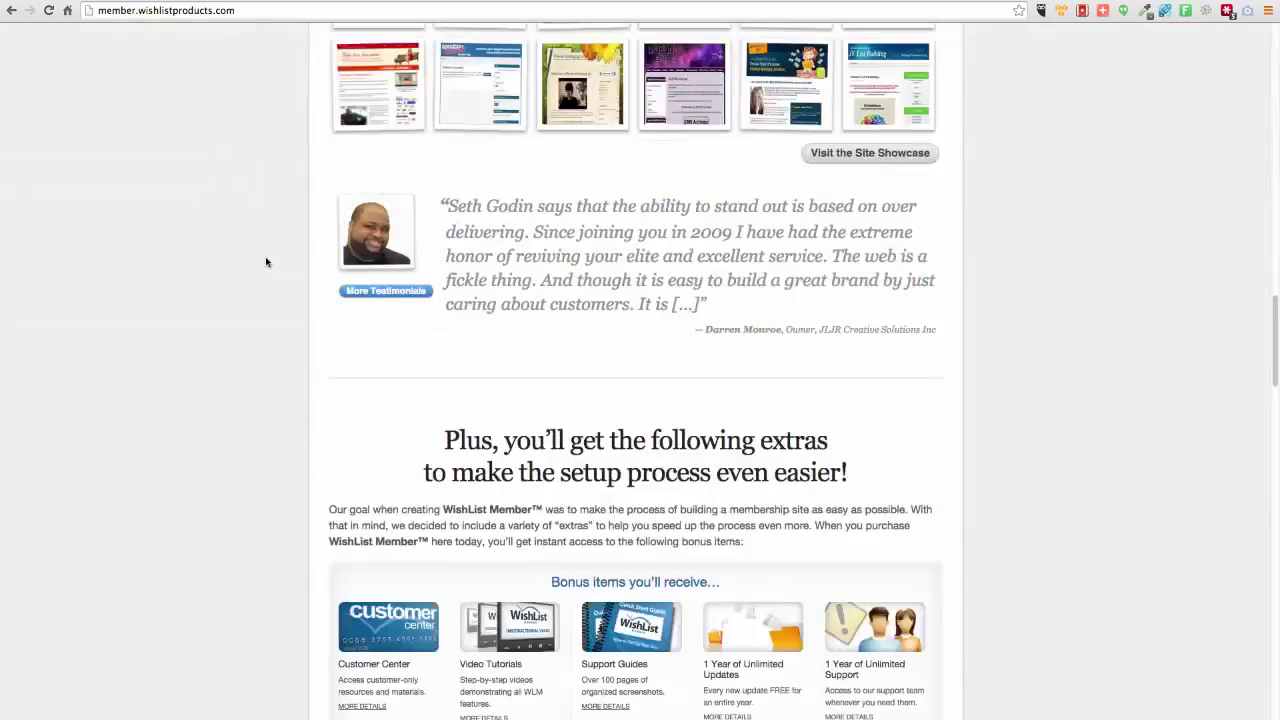
pyautogui.scroll(-12, 266, 262)
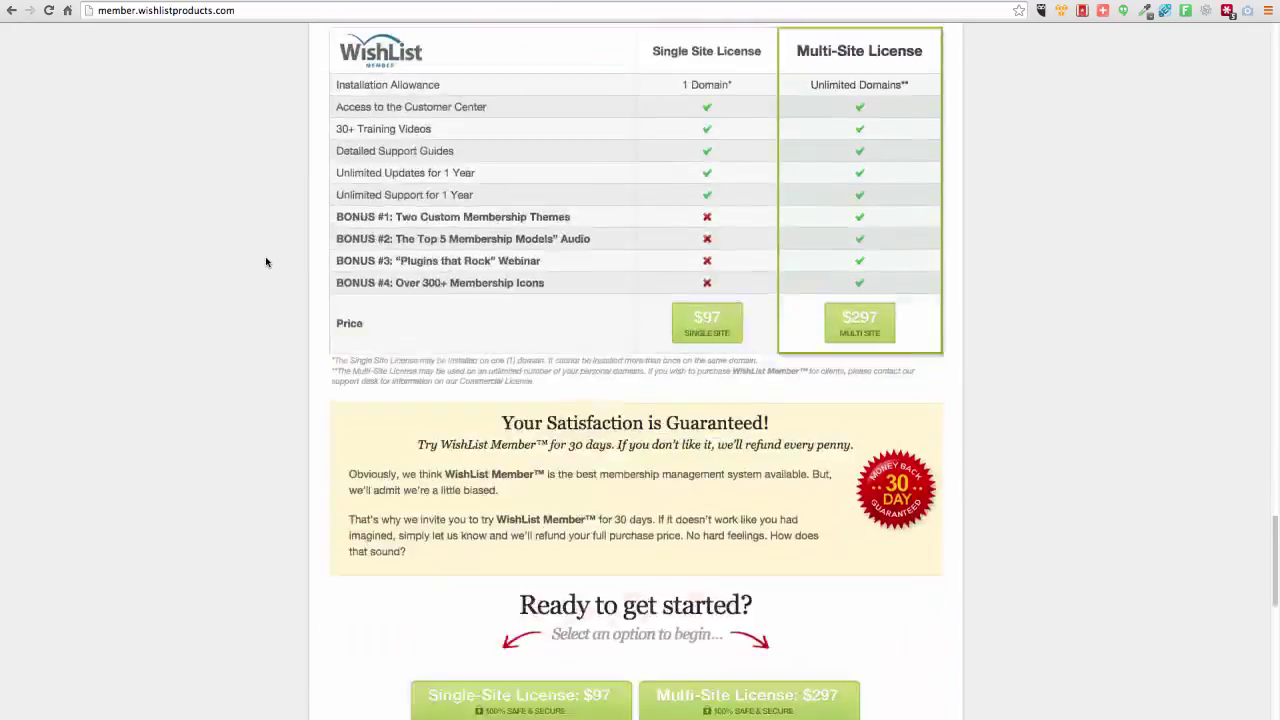
pyautogui.scroll(7, 266, 262)
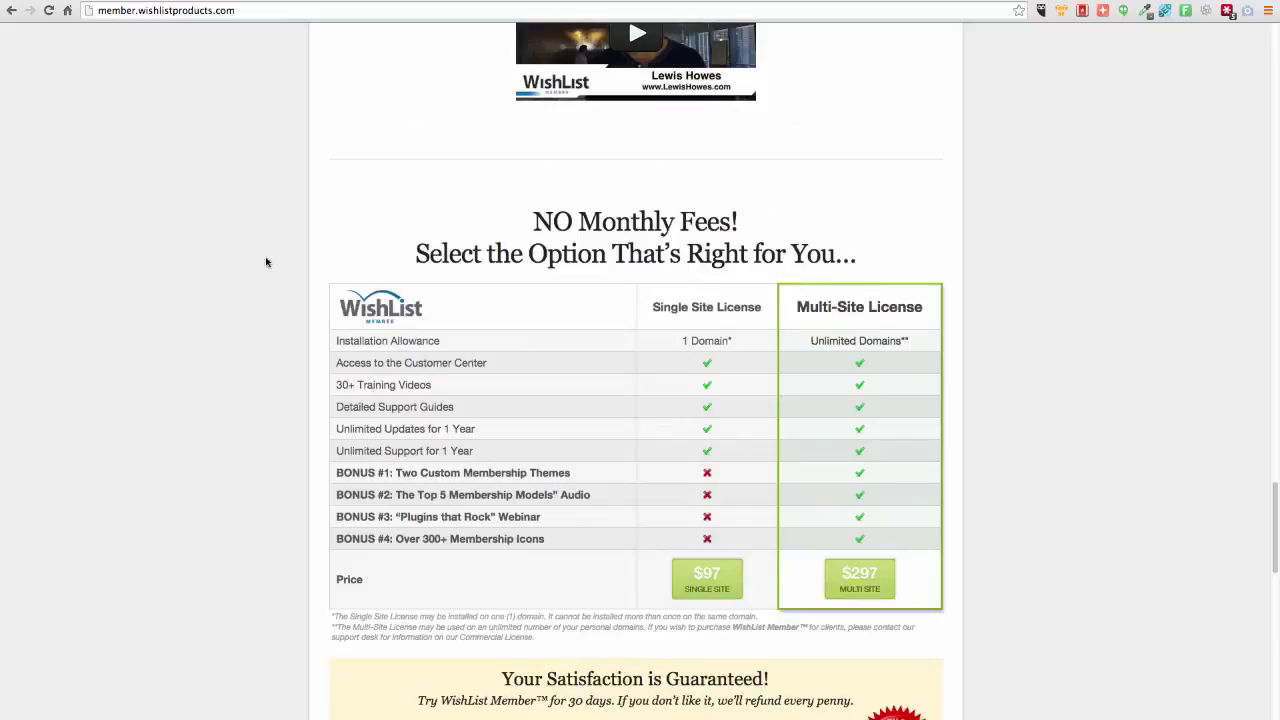
pyautogui.click(470, 1)
pyautogui.scroll(3, 194, 259)
pyautogui.scroll(6, 194, 259)
pyautogui.scroll(-10, 194, 259)
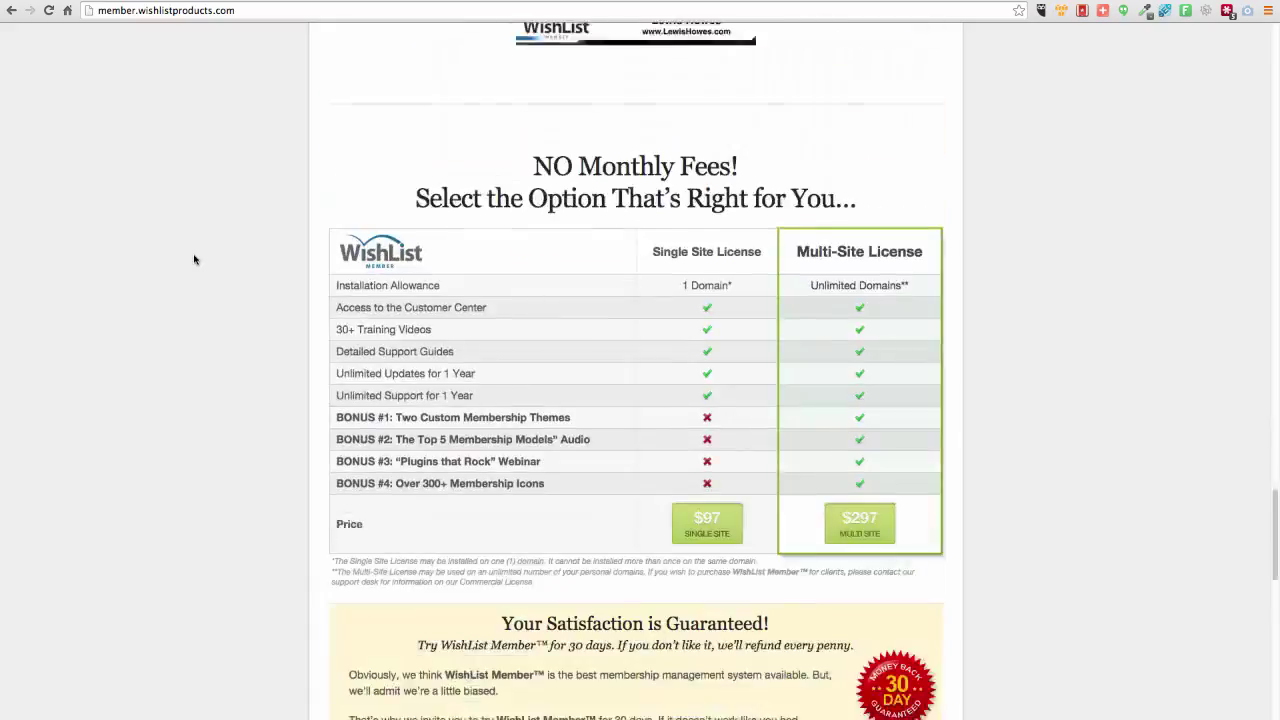
pyautogui.scroll(2, 194, 259)
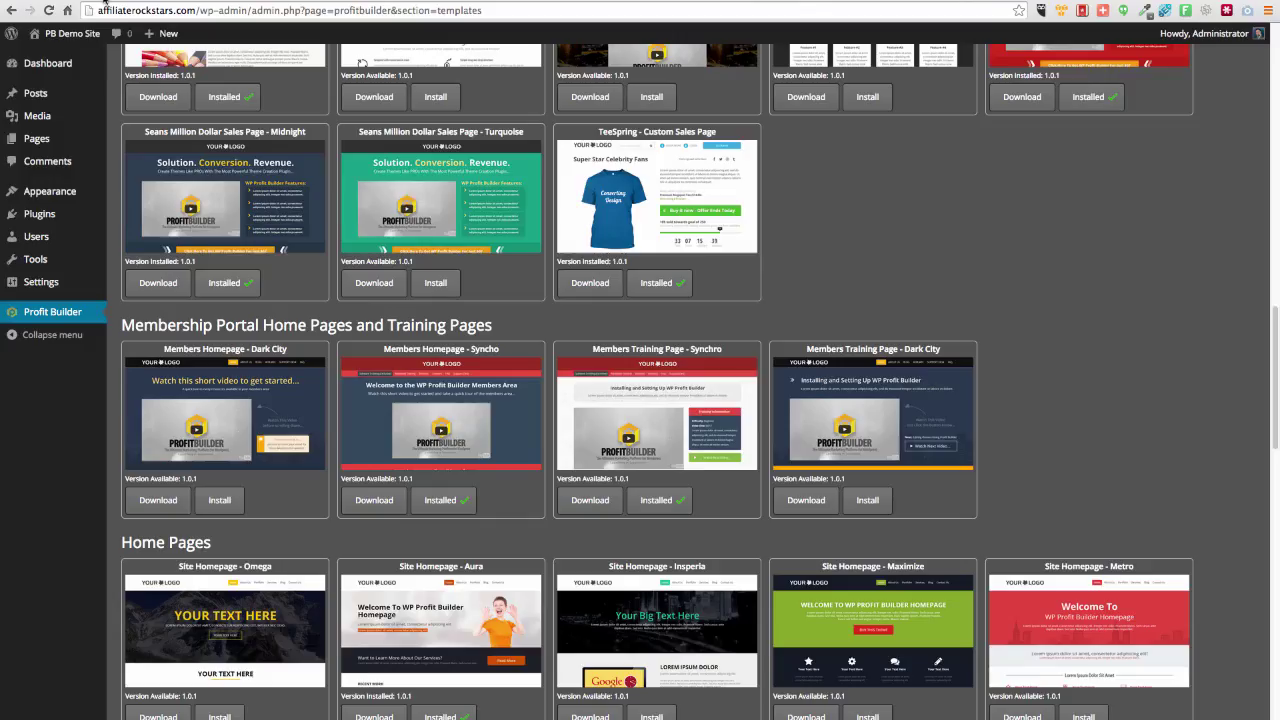
# - Return to the demo site's WordPress admin and open the page for adding new plugins
pyautogui.click(103, 4)
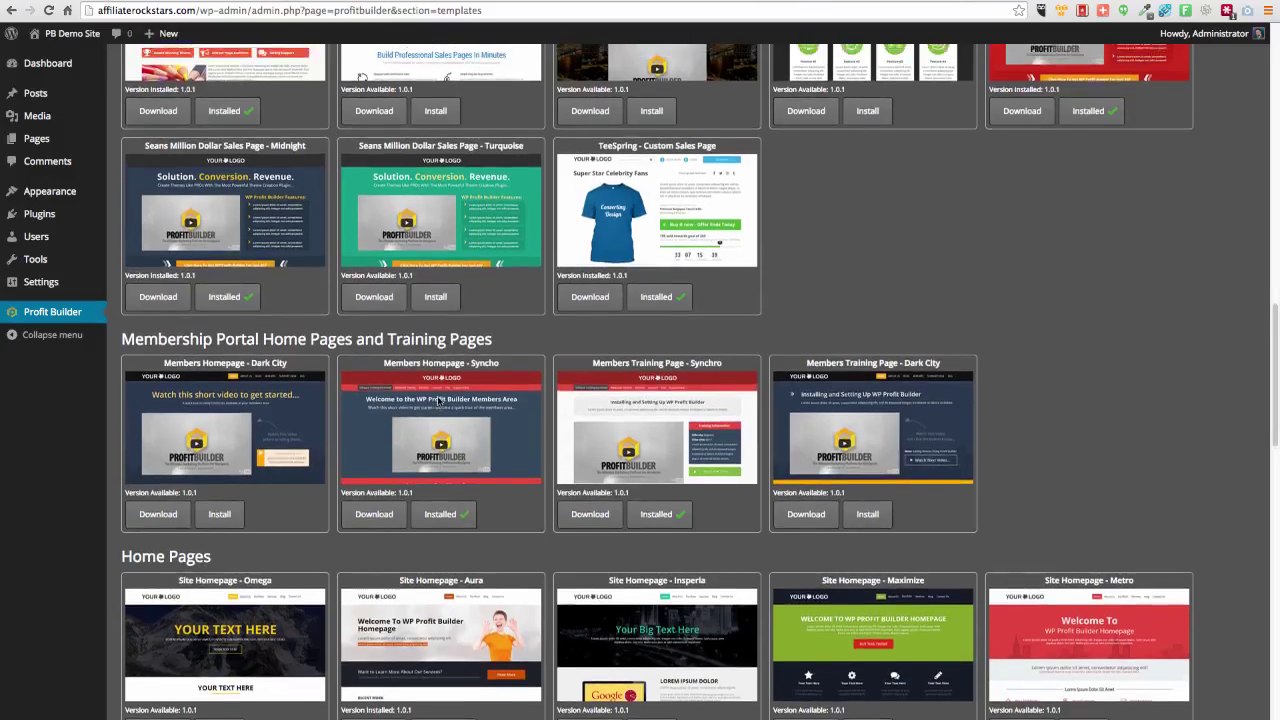
pyautogui.scroll(7, 438, 400)
pyautogui.moveTo(38, 222)
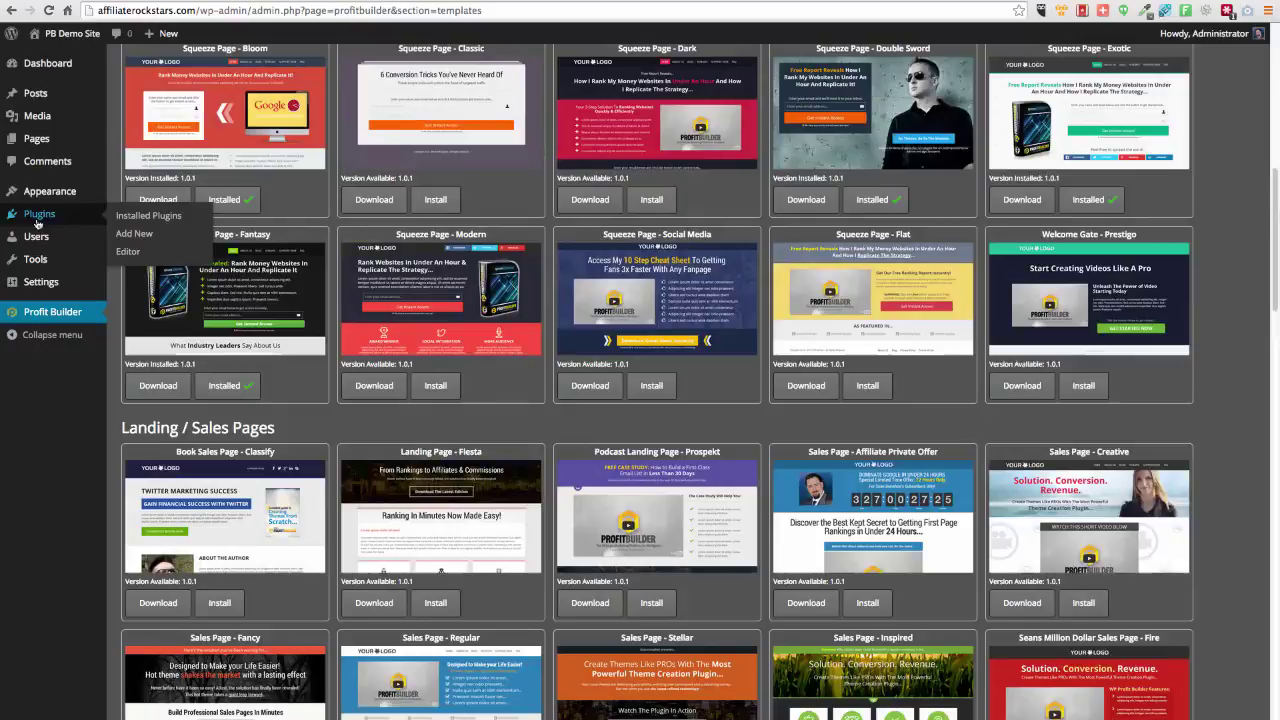
pyautogui.click(148, 232)
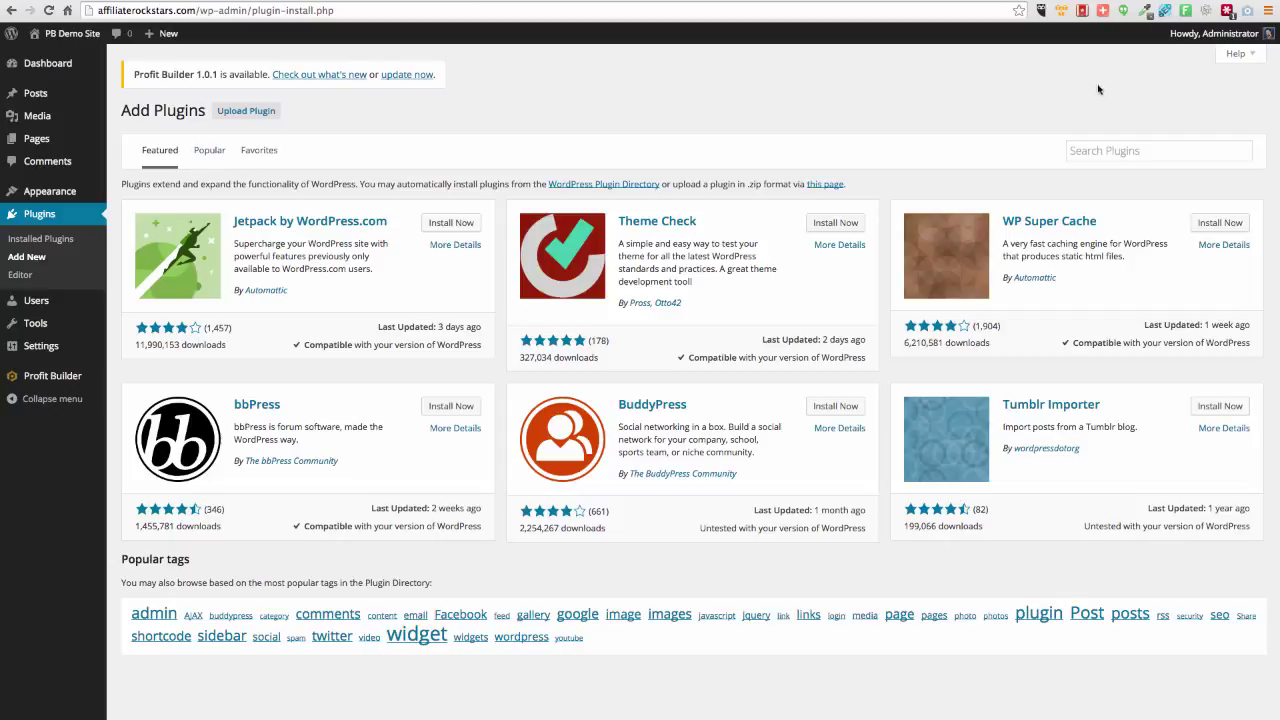
# - Search the plugin directory for "s2member" and install and activate the s2Member Framework plugin
pyautogui.click(1122, 150)
pyautogui.write('s2mem')
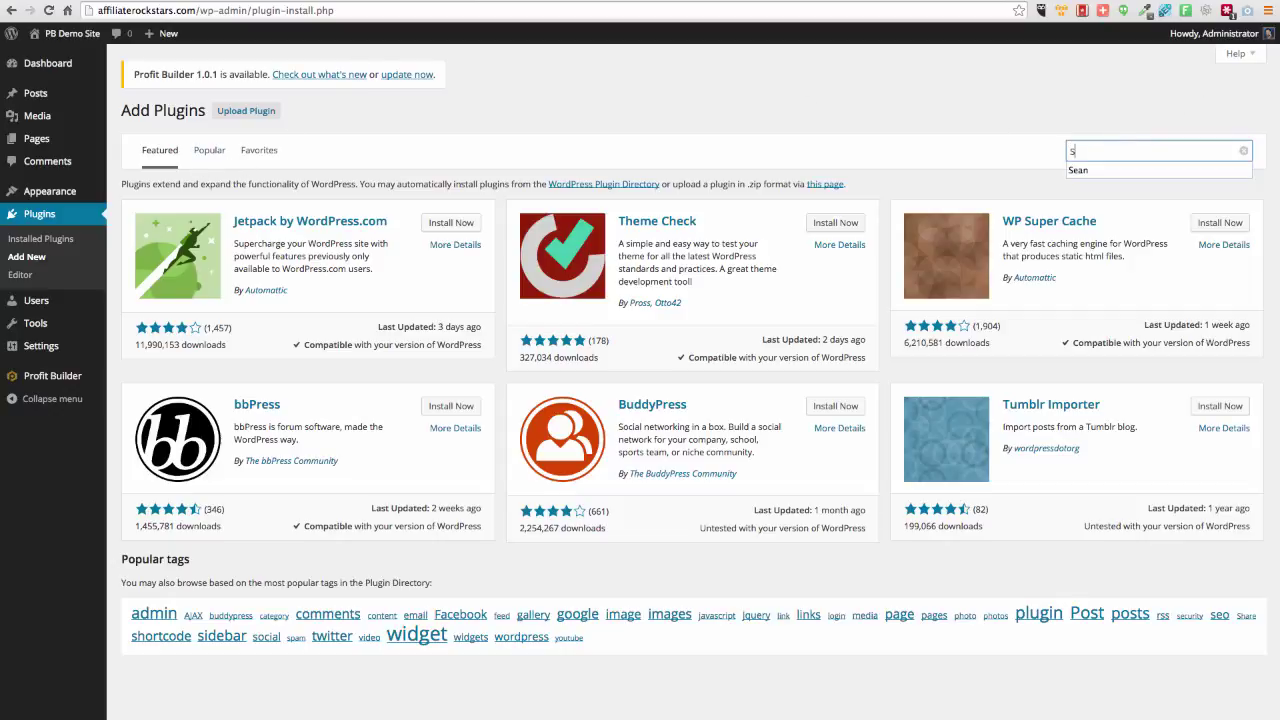
pyautogui.write('ber')
pyautogui.press('Return')
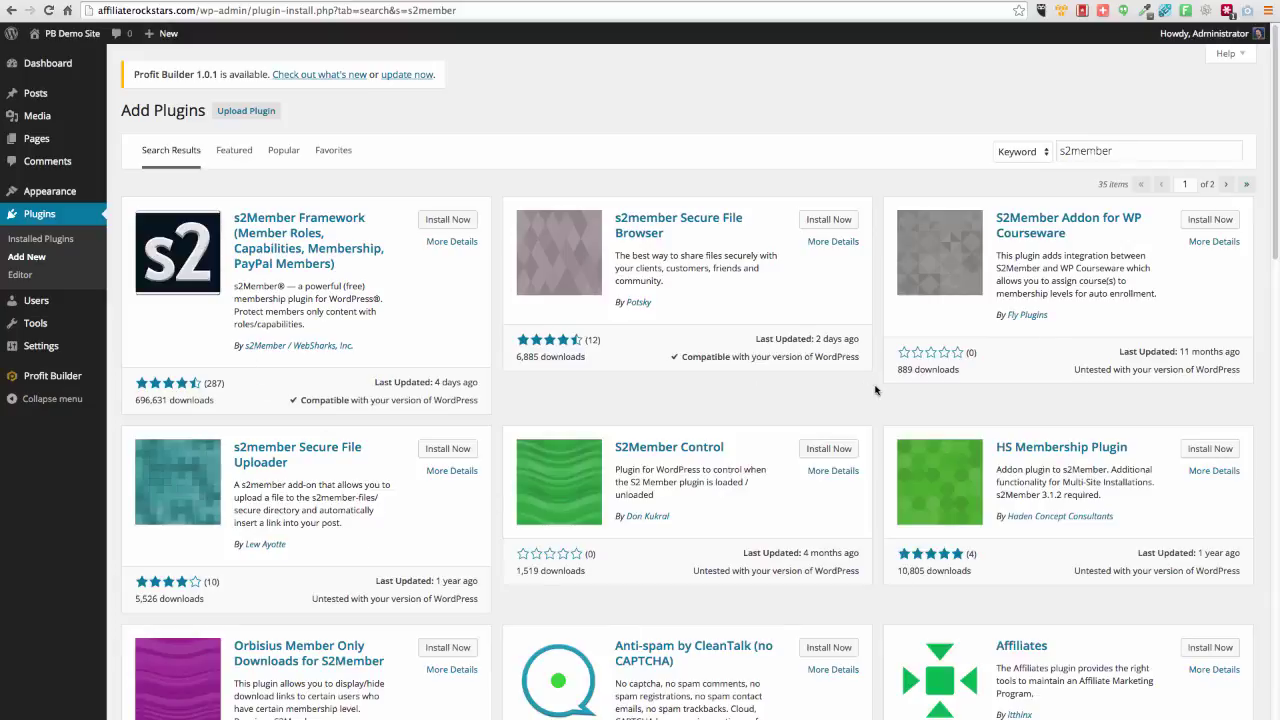
pyautogui.click(465, 220)
pyautogui.click(669, 229)
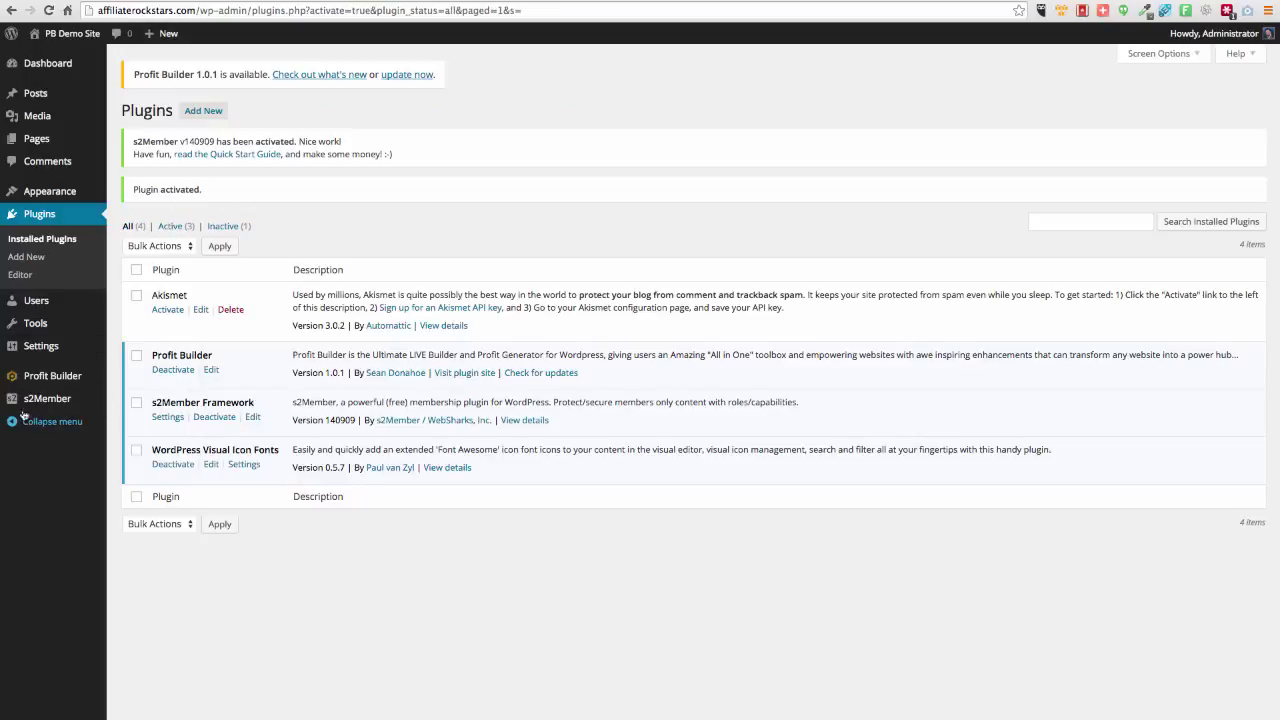
# - Create a new WordPress page and title it "Dashboard"
pyautogui.moveTo(31, 146)
pyautogui.click(18, 259)
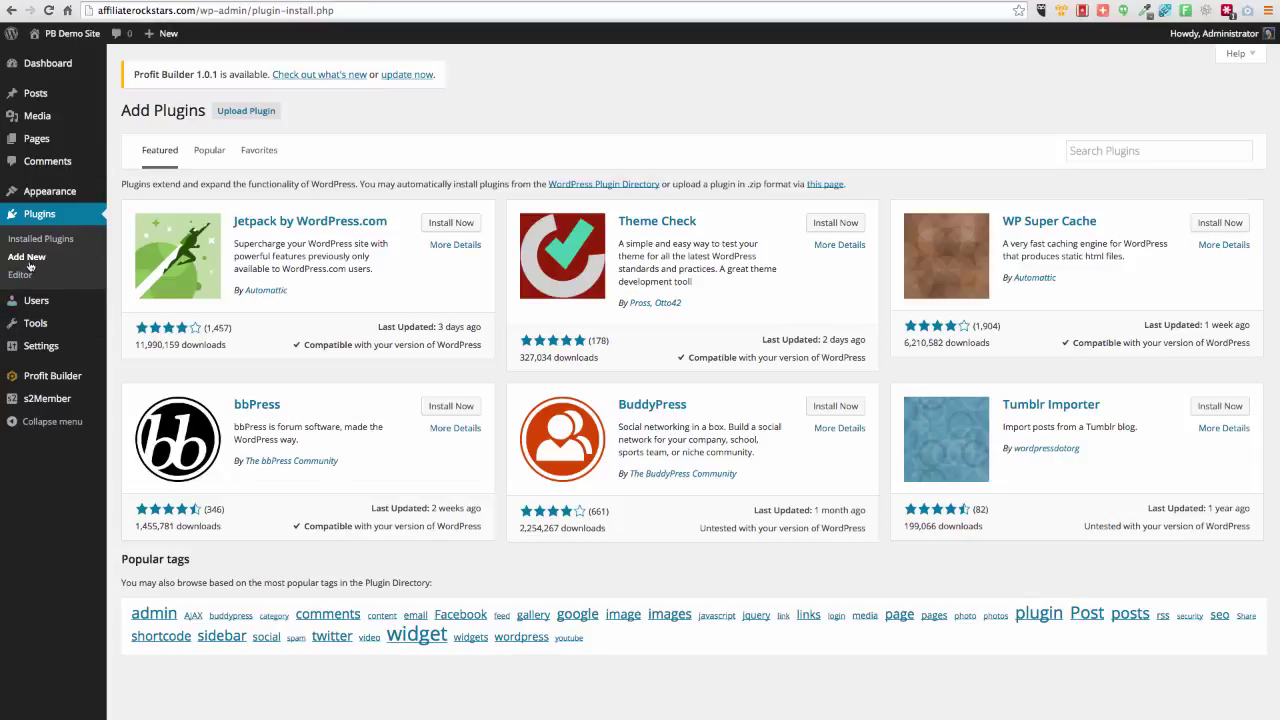
pyautogui.moveTo(36, 138)
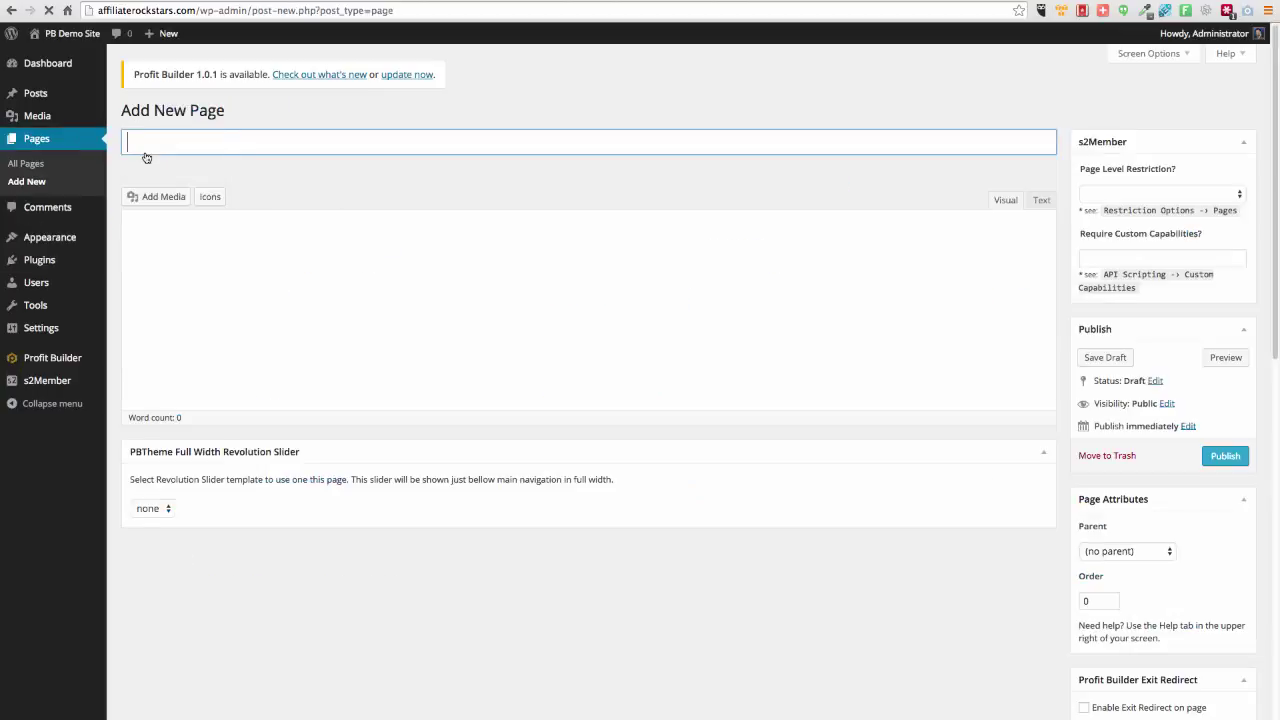
pyautogui.click(184, 139)
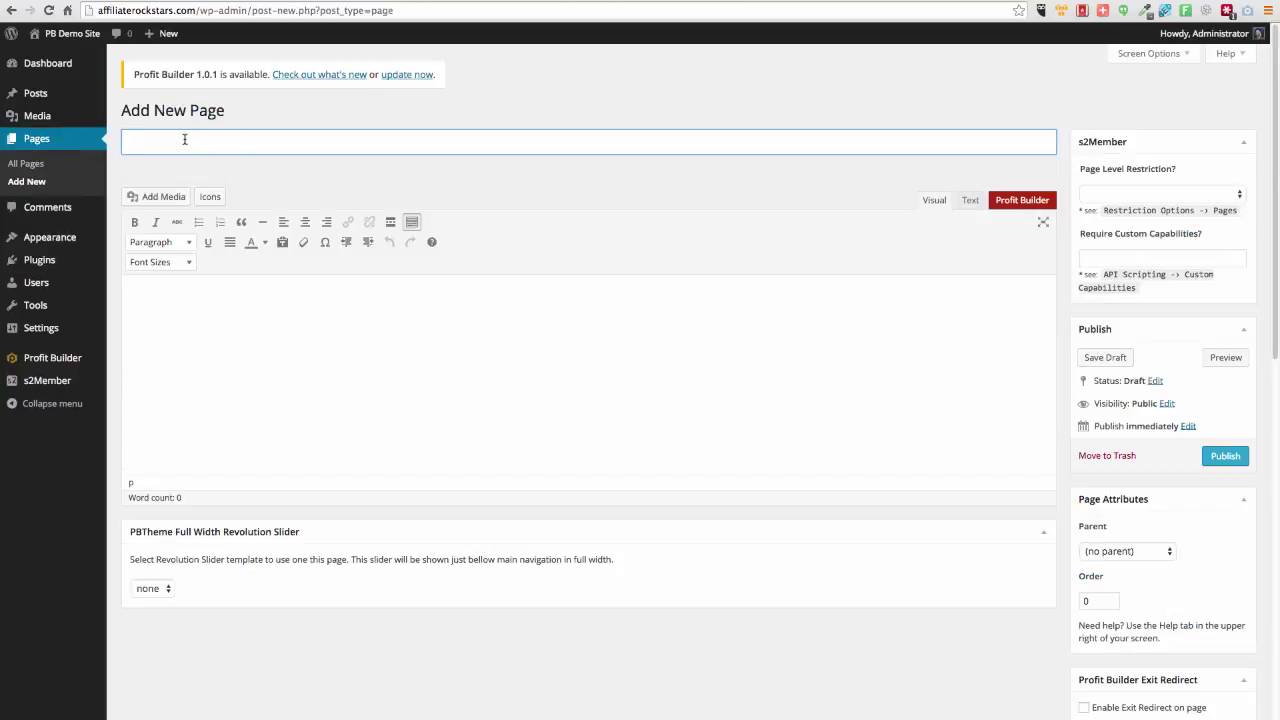
pyautogui.write('Dashboard')
# - Set the Dashboard page's PBTheme options to remove page padding and hide the breadcrumbs and top bar, and publish the page
pyautogui.scroll(-10, 1094, 538)
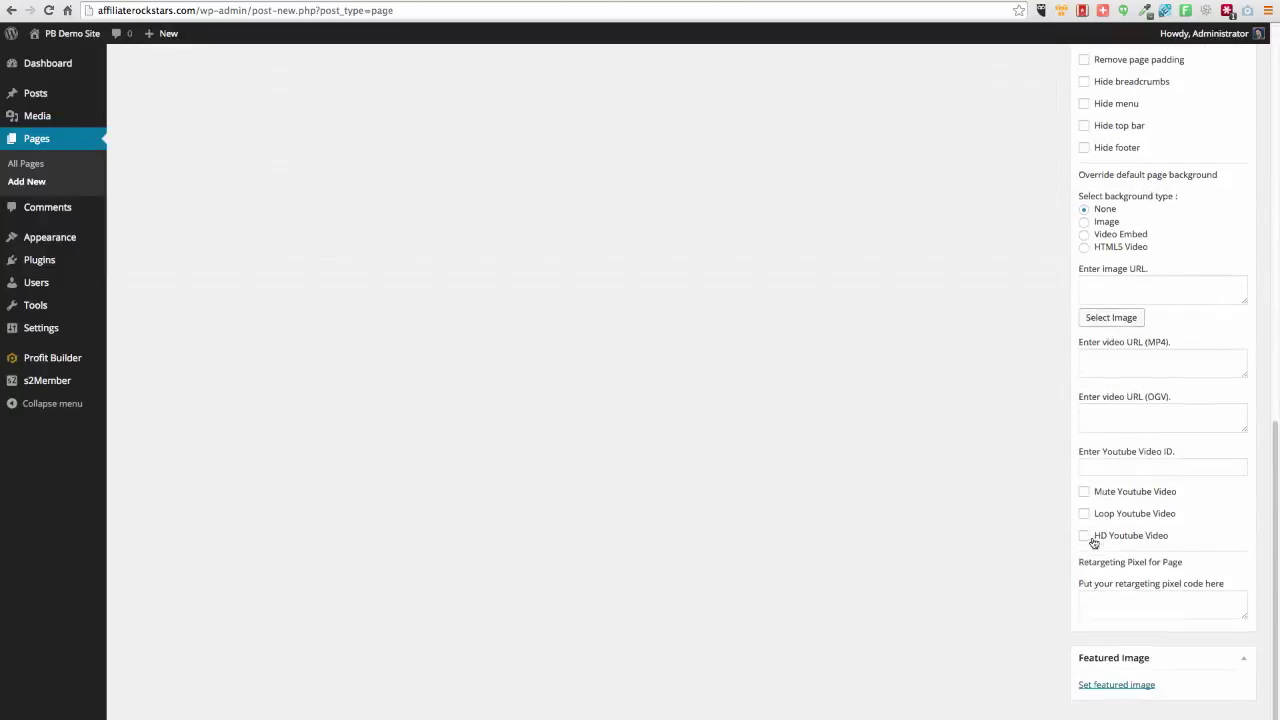
pyautogui.scroll(6, 1094, 542)
pyautogui.scroll(-2, 1086, 494)
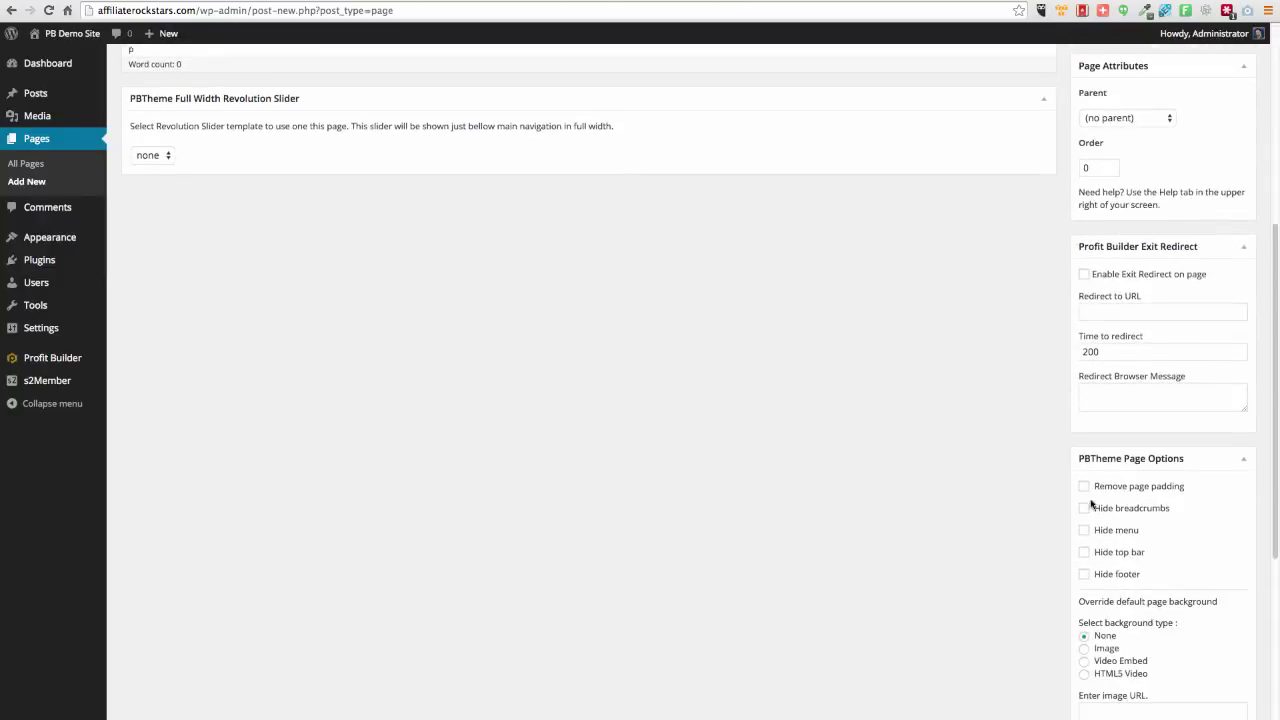
pyautogui.click(1085, 487)
pyautogui.click(1084, 489)
pyautogui.click(1084, 555)
pyautogui.click(1087, 510)
pyautogui.click(1104, 489)
pyautogui.scroll(4, 1166, 551)
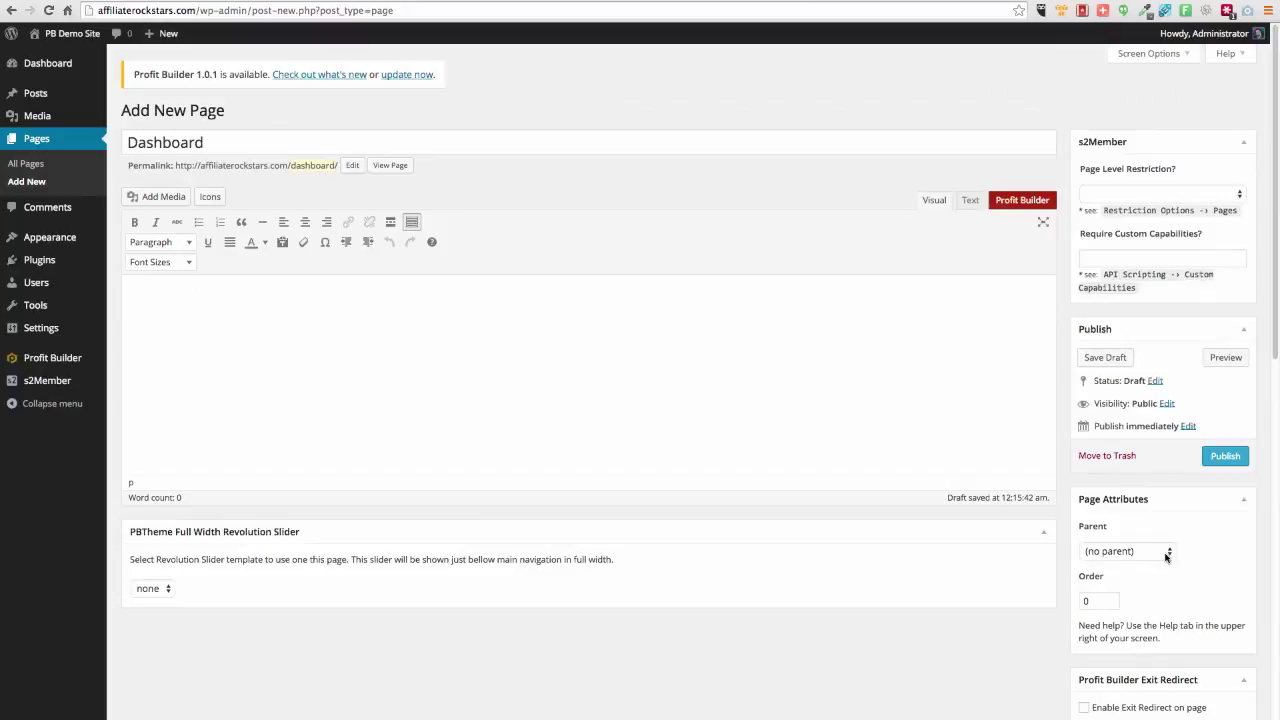
pyautogui.click(1219, 456)
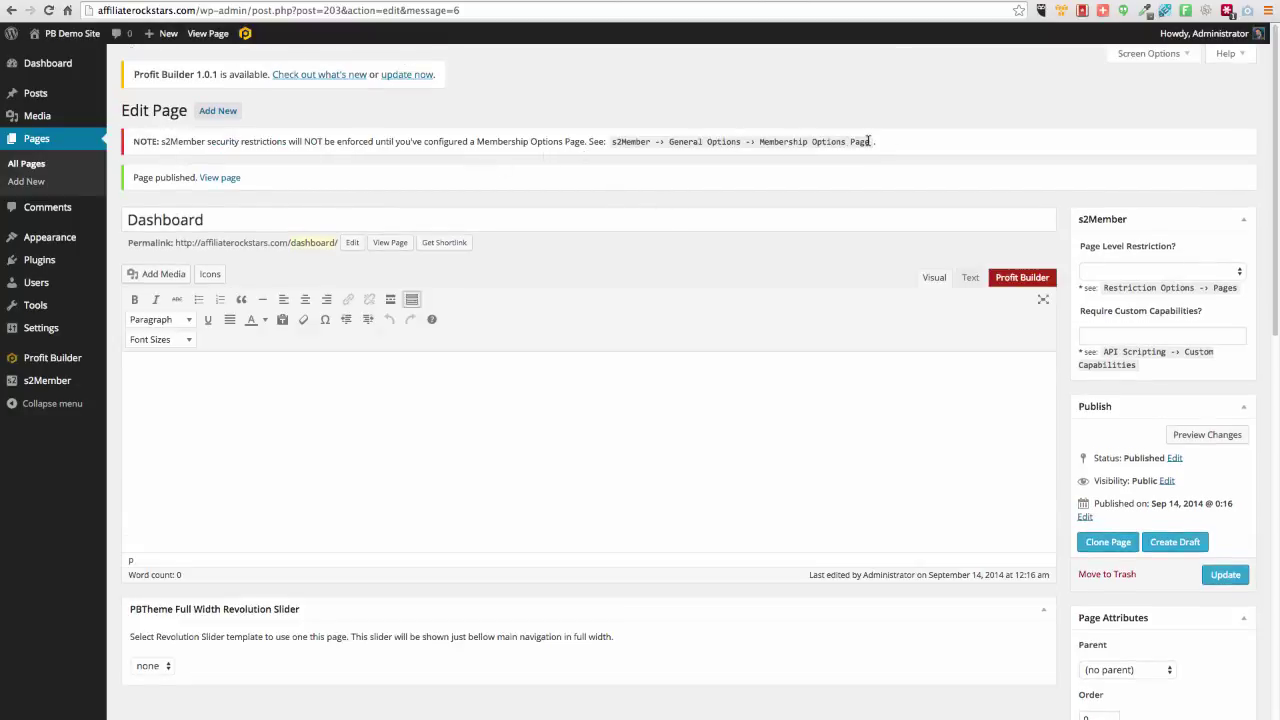
# - Open the s2Member settings in a separate browser tab, keeping the Dashboard page editor open, and switch to them
pyautogui.rightClick(40, 379)
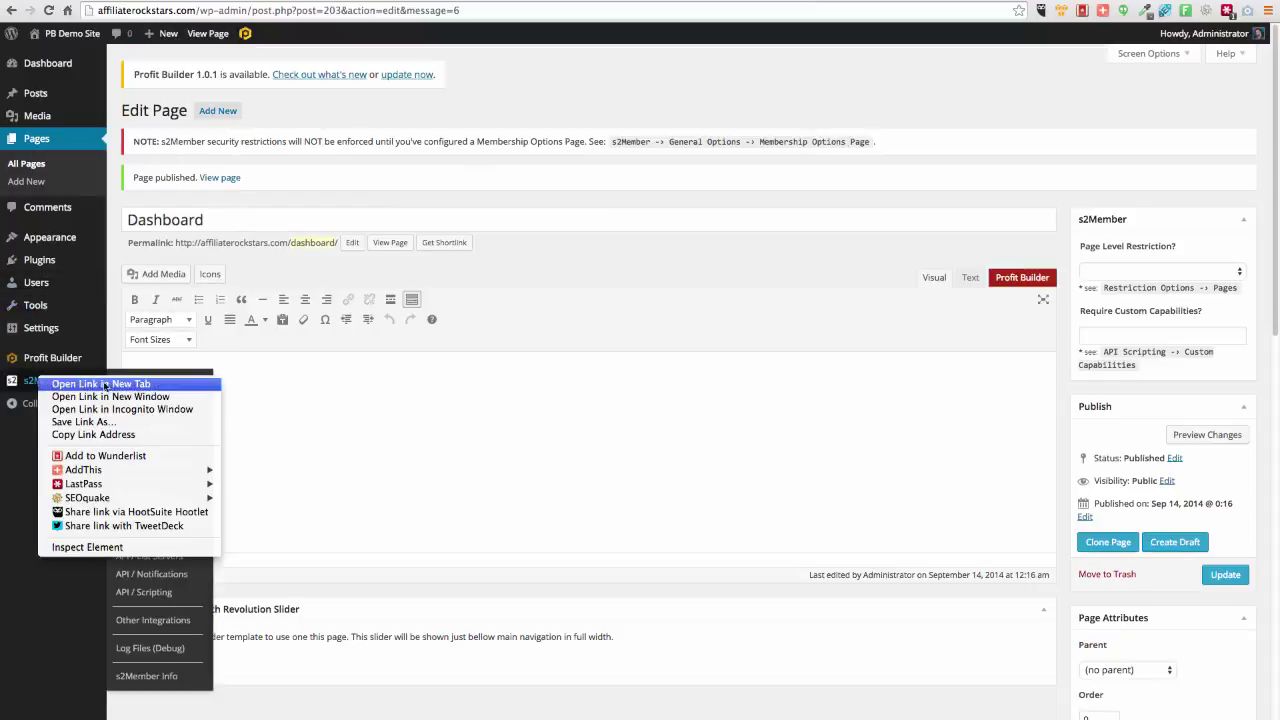
pyautogui.click(105, 385)
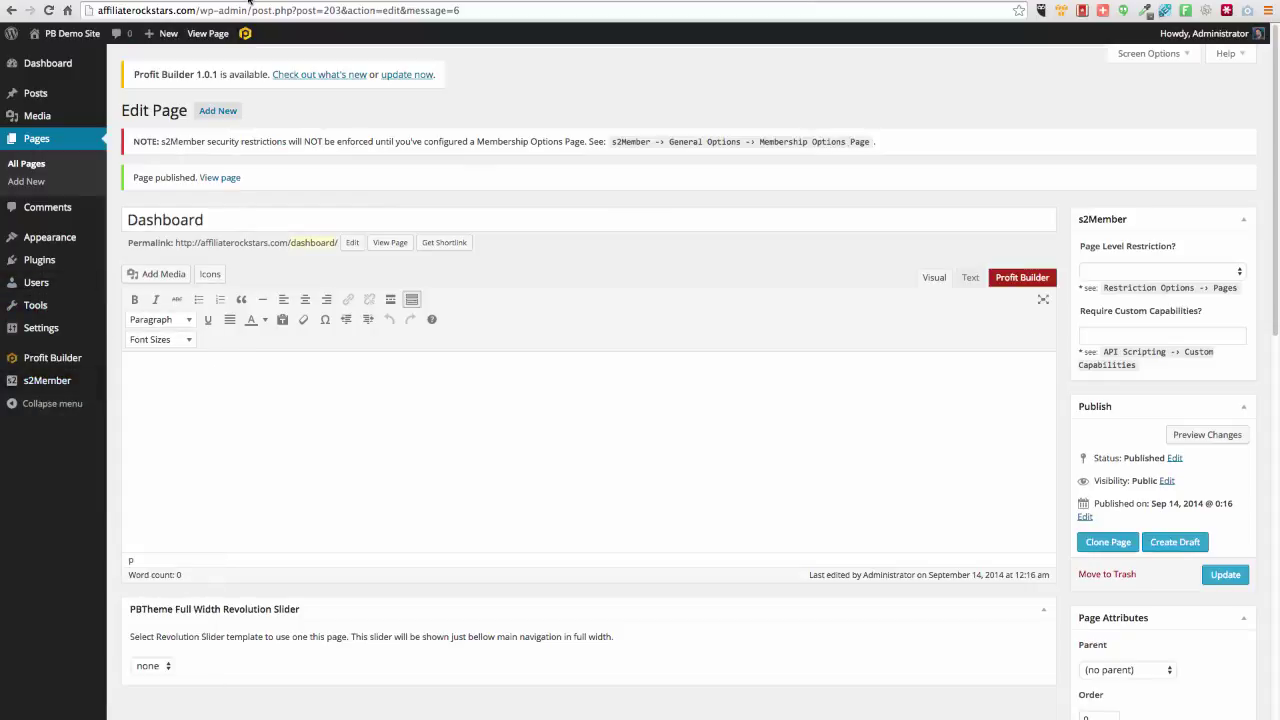
pyautogui.click(249, 2)
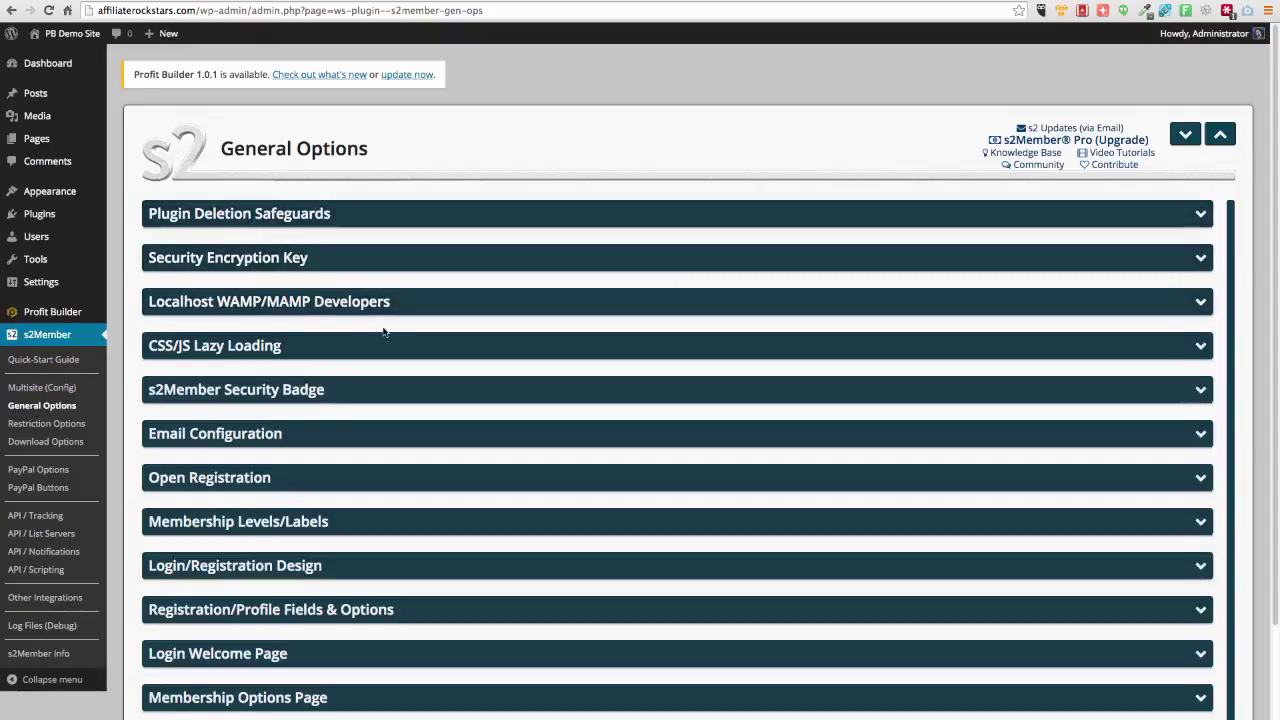
# - Expand Open Registration in s2Member's General Options and choose "No (do NOT allow Open Registration)"
pyautogui.scroll(-3, 390, 386)
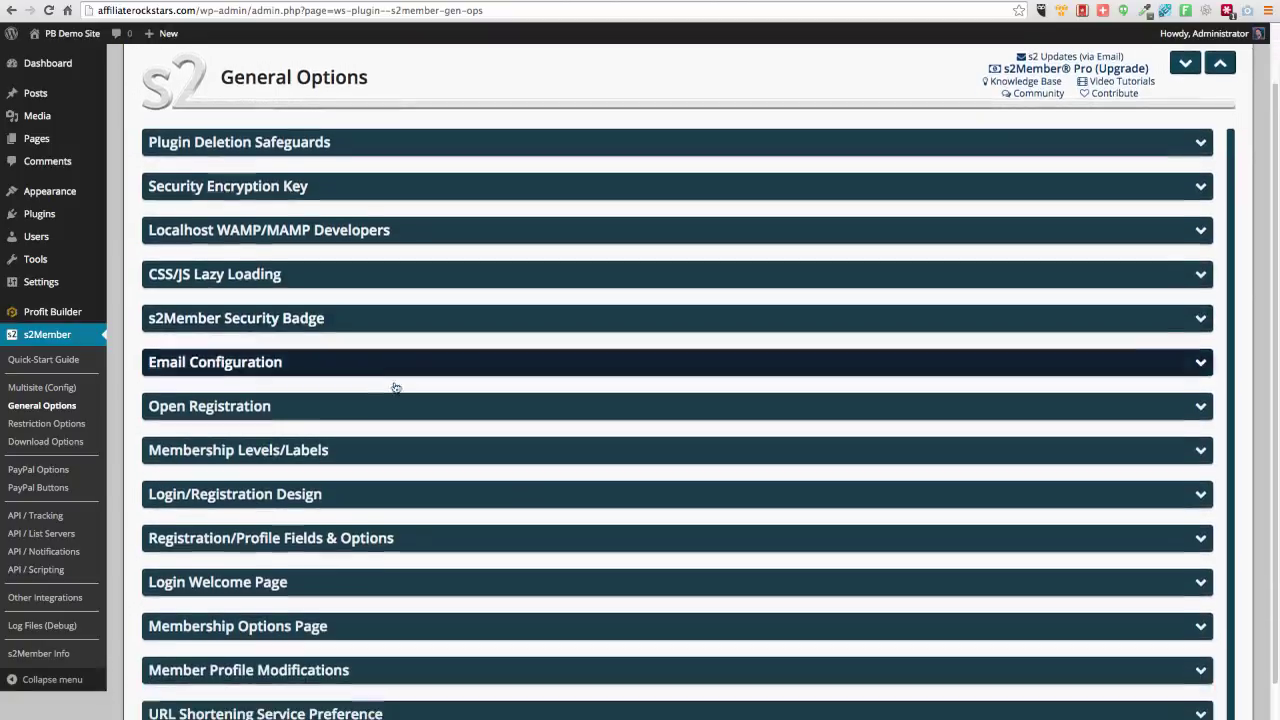
pyautogui.click(208, 362)
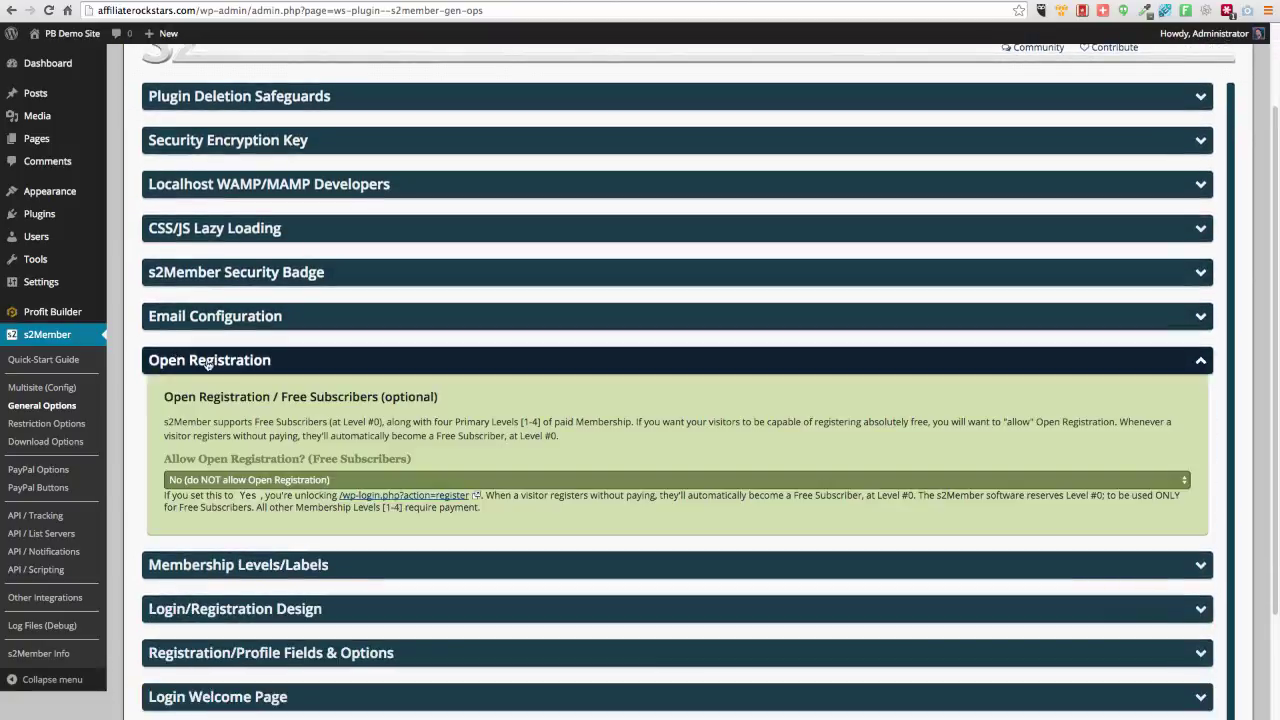
pyautogui.click(236, 482)
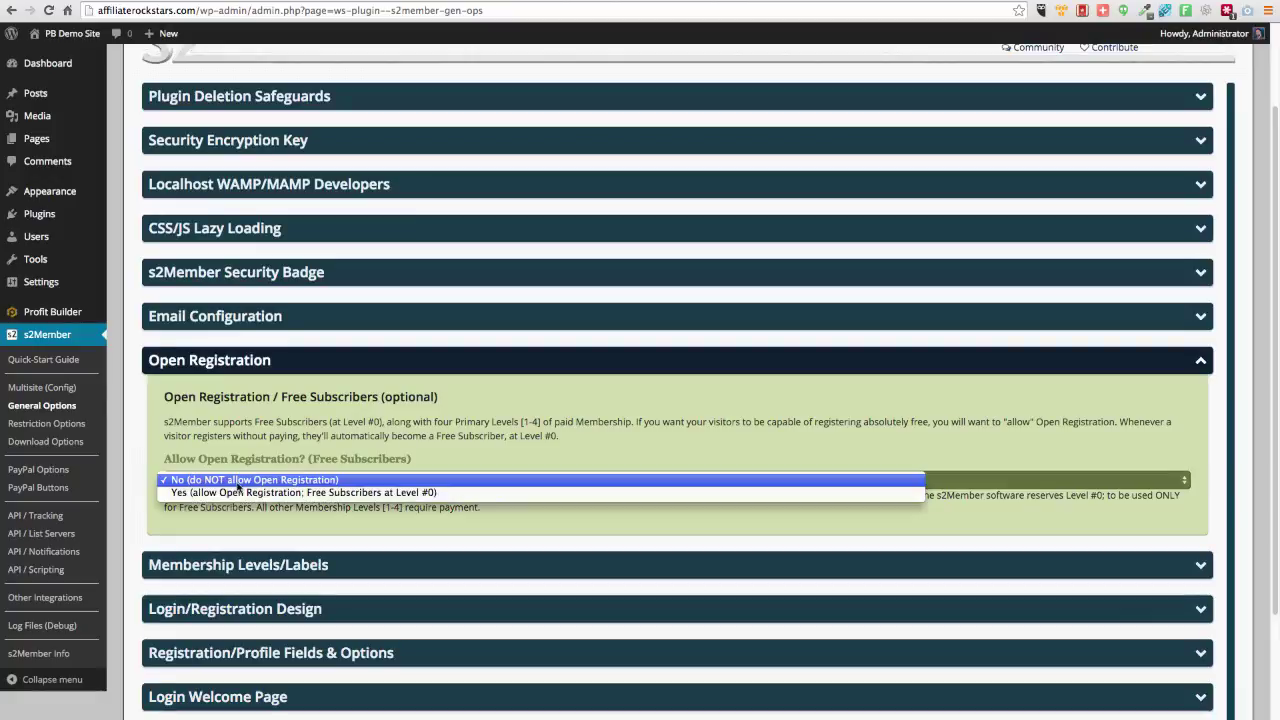
pyautogui.click(238, 481)
# - Expand Membership Levels/Labels and review the label fields for Levels #0 through #4
pyautogui.click(234, 570)
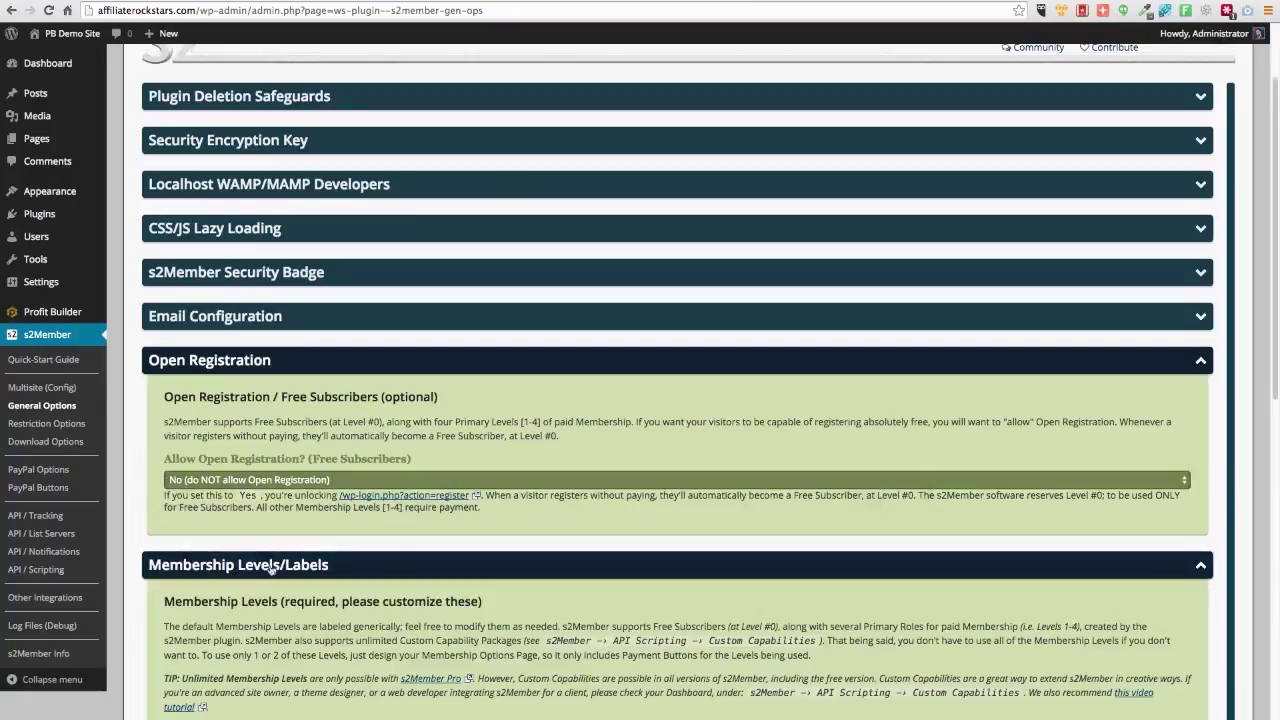
pyautogui.scroll(-5, 396, 549)
pyautogui.scroll(-2, 396, 549)
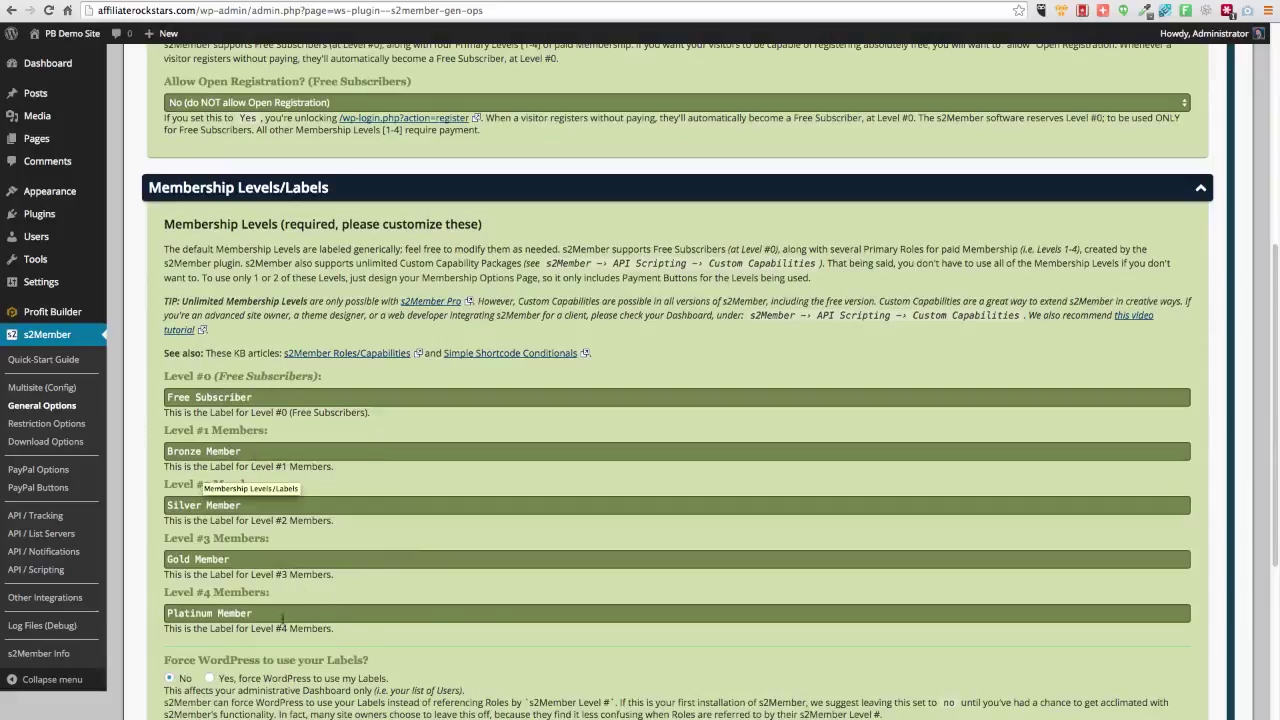
pyautogui.scroll(-5, 512, 473)
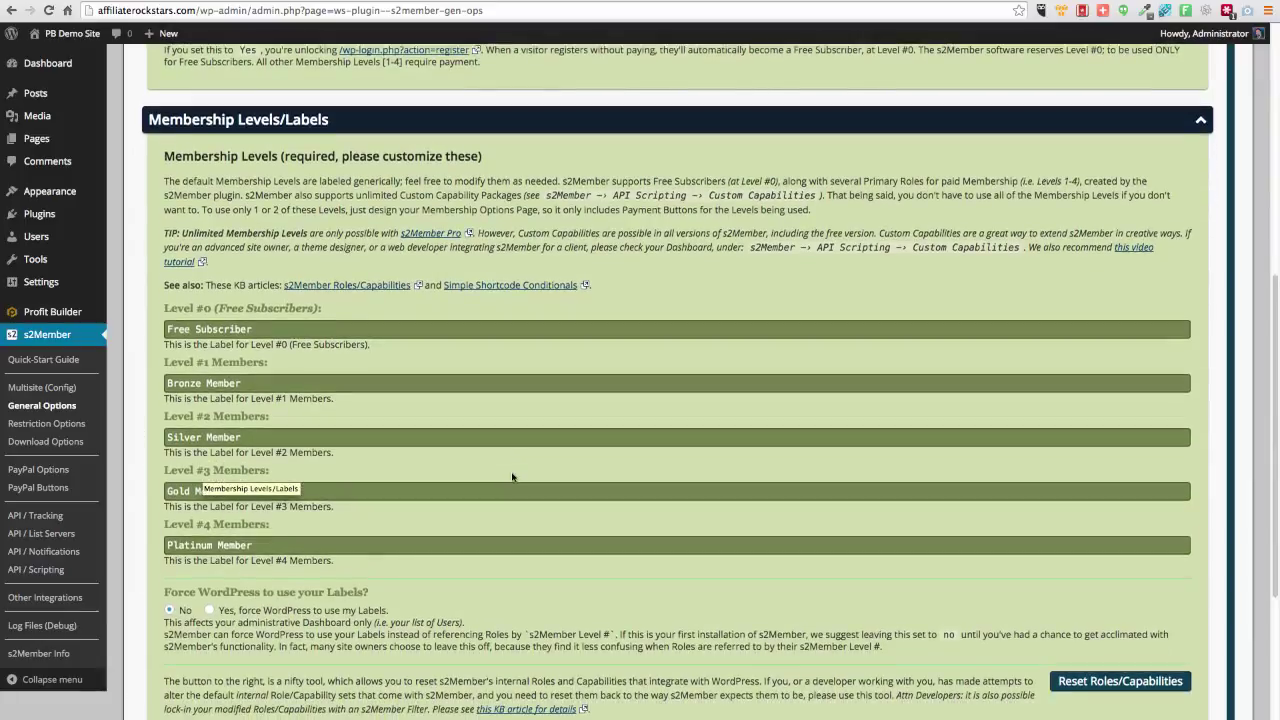
# - Expand the Membership Options Page section and check which pages can be chosen as the Membership Options Page
pyautogui.scroll(-1, 512, 473)
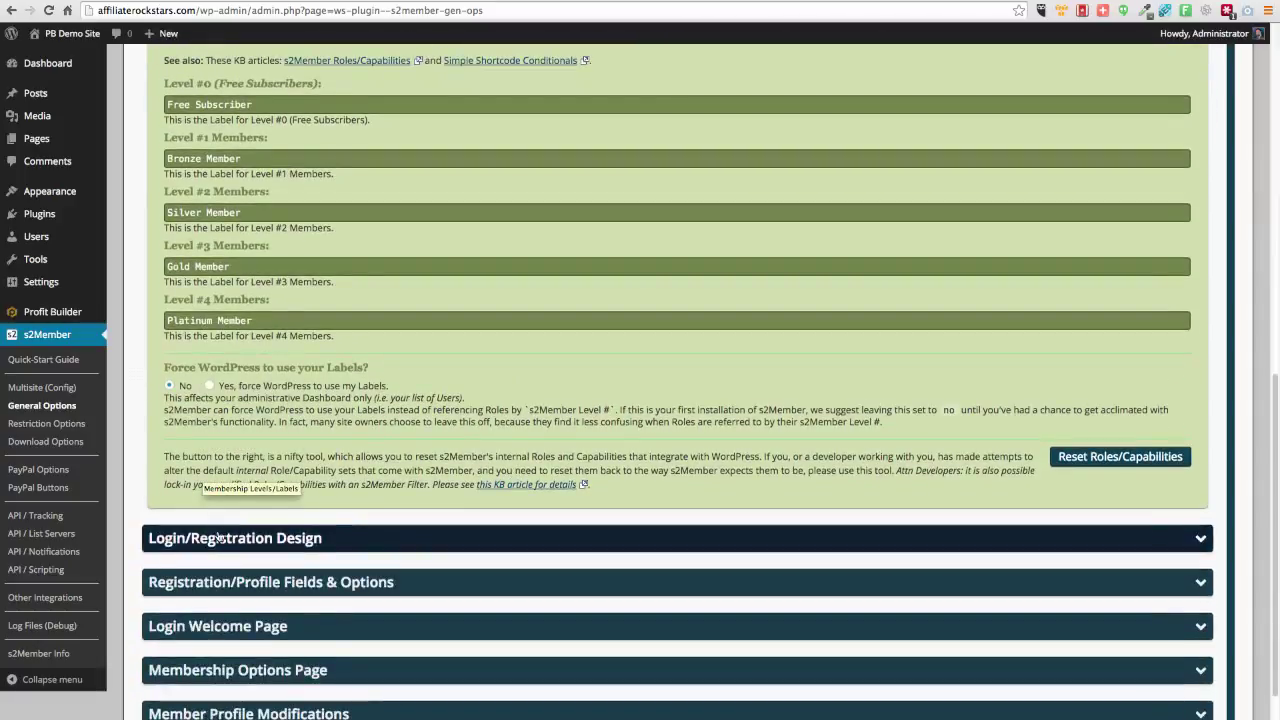
pyautogui.scroll(-2, 416, 544)
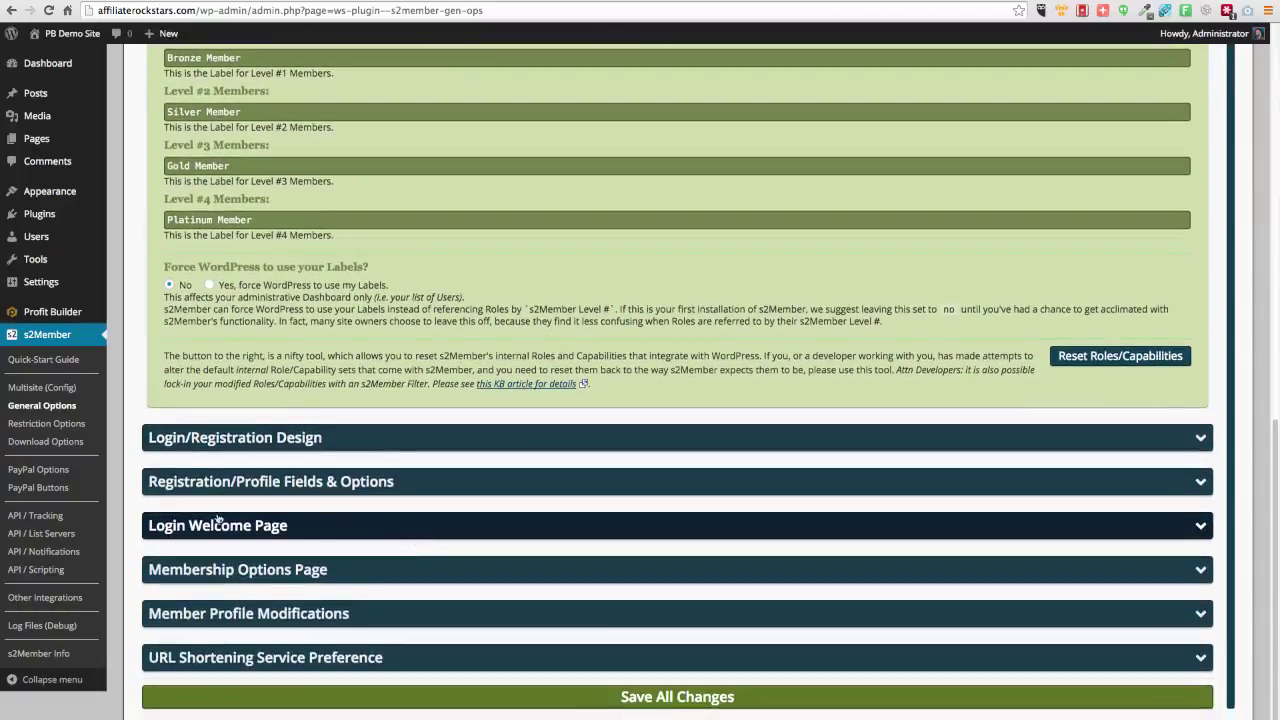
pyautogui.click(250, 570)
pyautogui.scroll(-5, 516, 548)
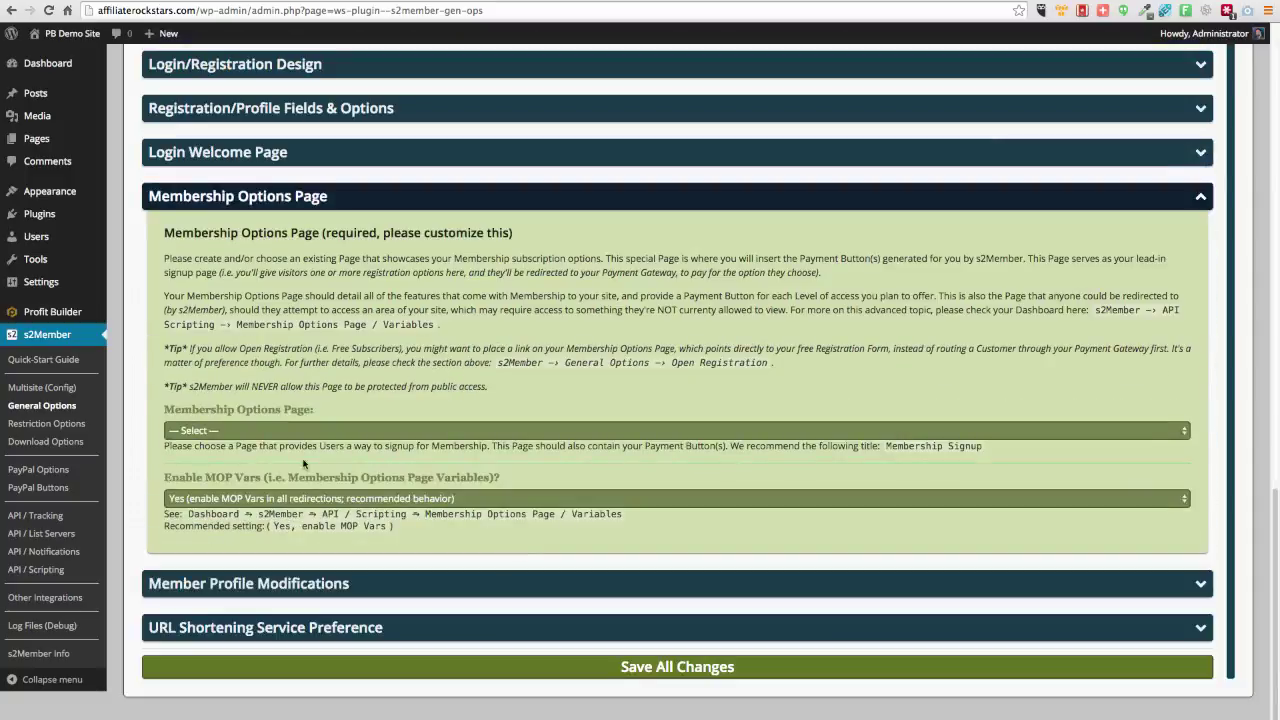
pyautogui.click(260, 432)
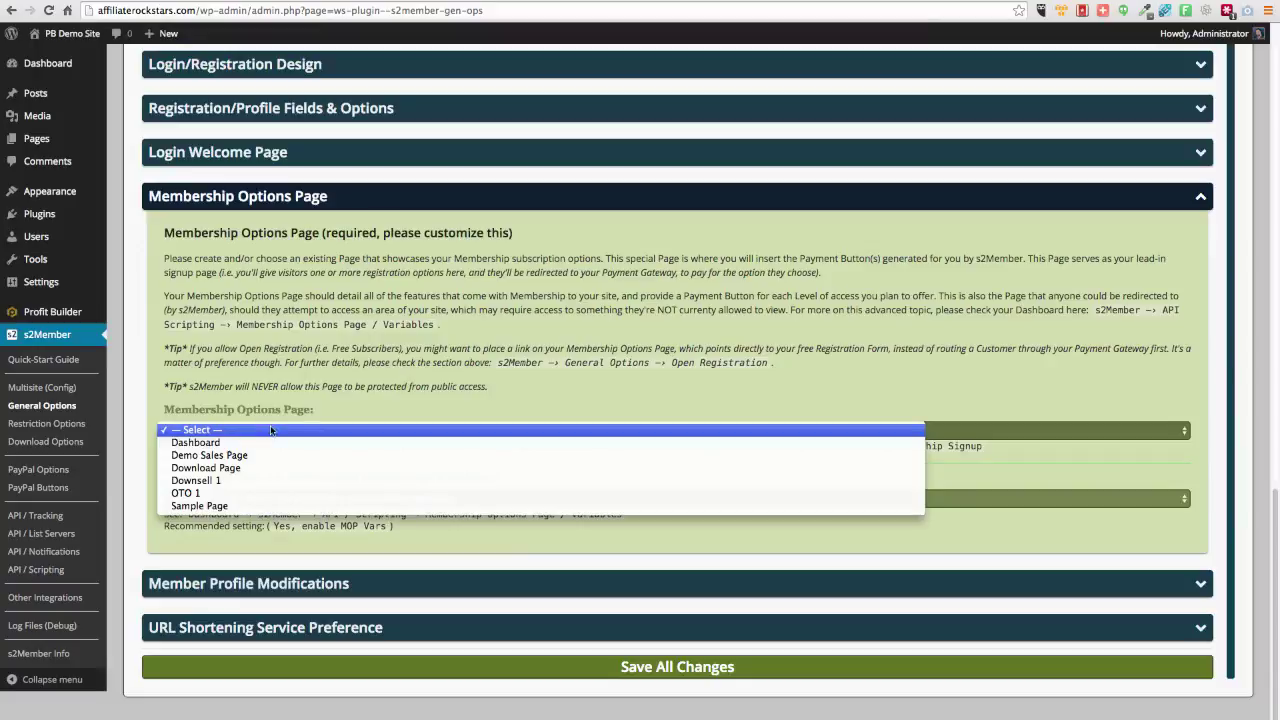
pyautogui.click(364, 413)
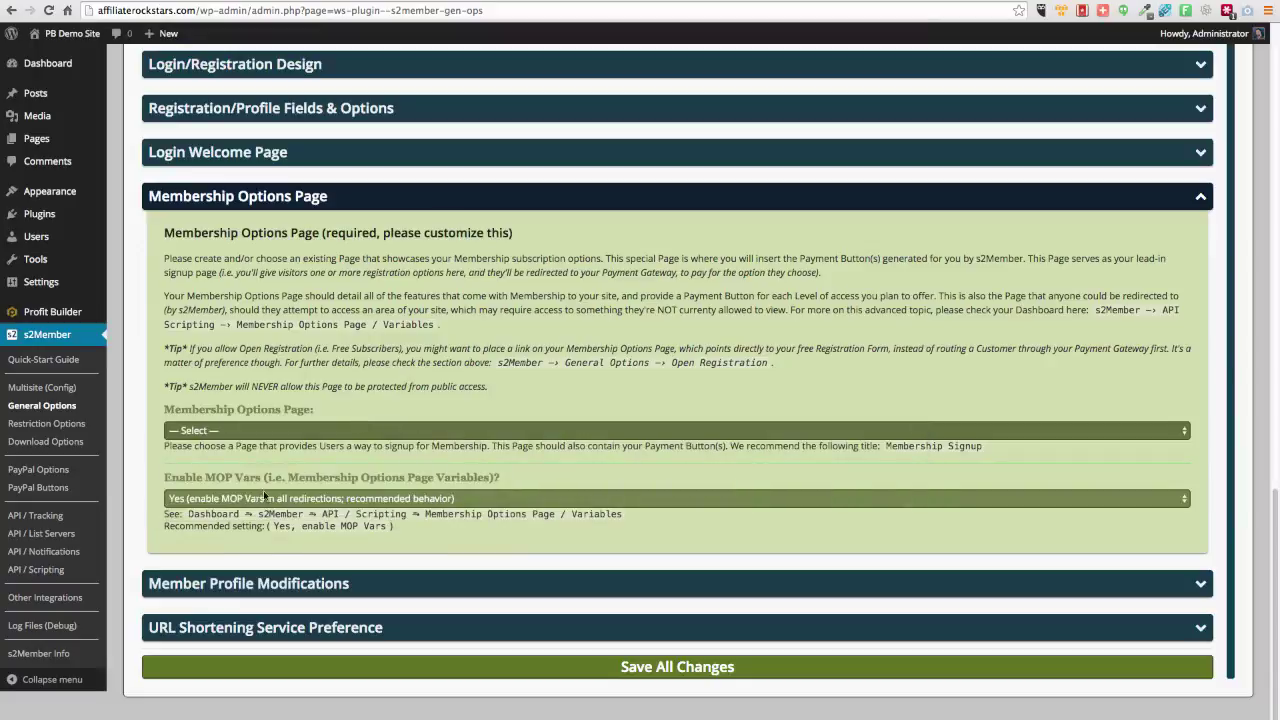
# - Create a new page in a separate browser tab, title it "Members Options" and publish it
pyautogui.moveTo(52, 146)
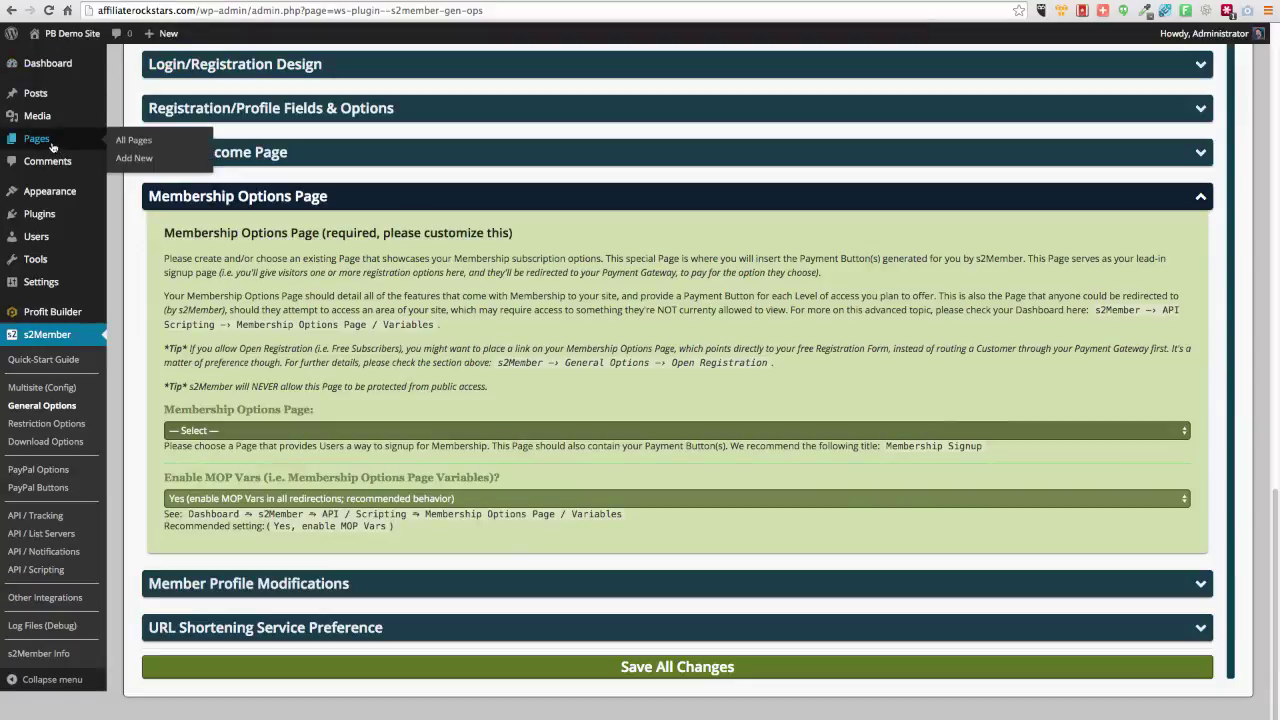
pyautogui.rightClick(134, 155)
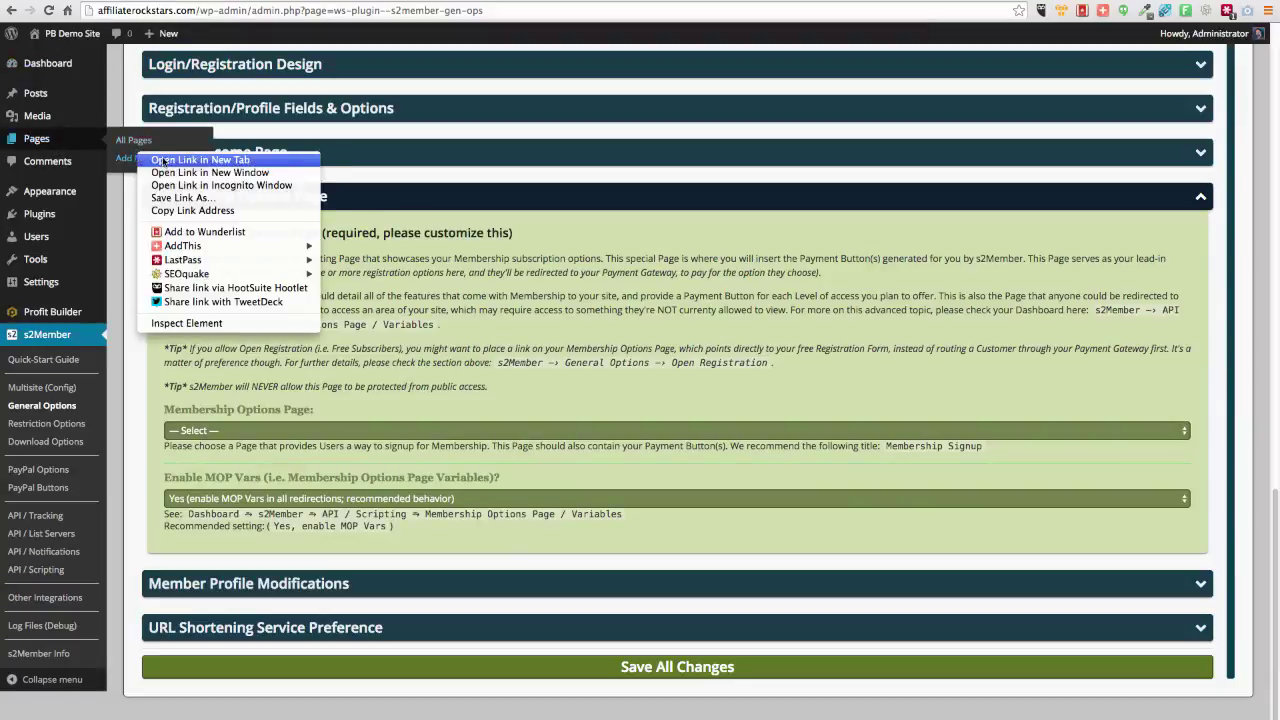
pyautogui.click(175, 157)
pyautogui.click(134, 158)
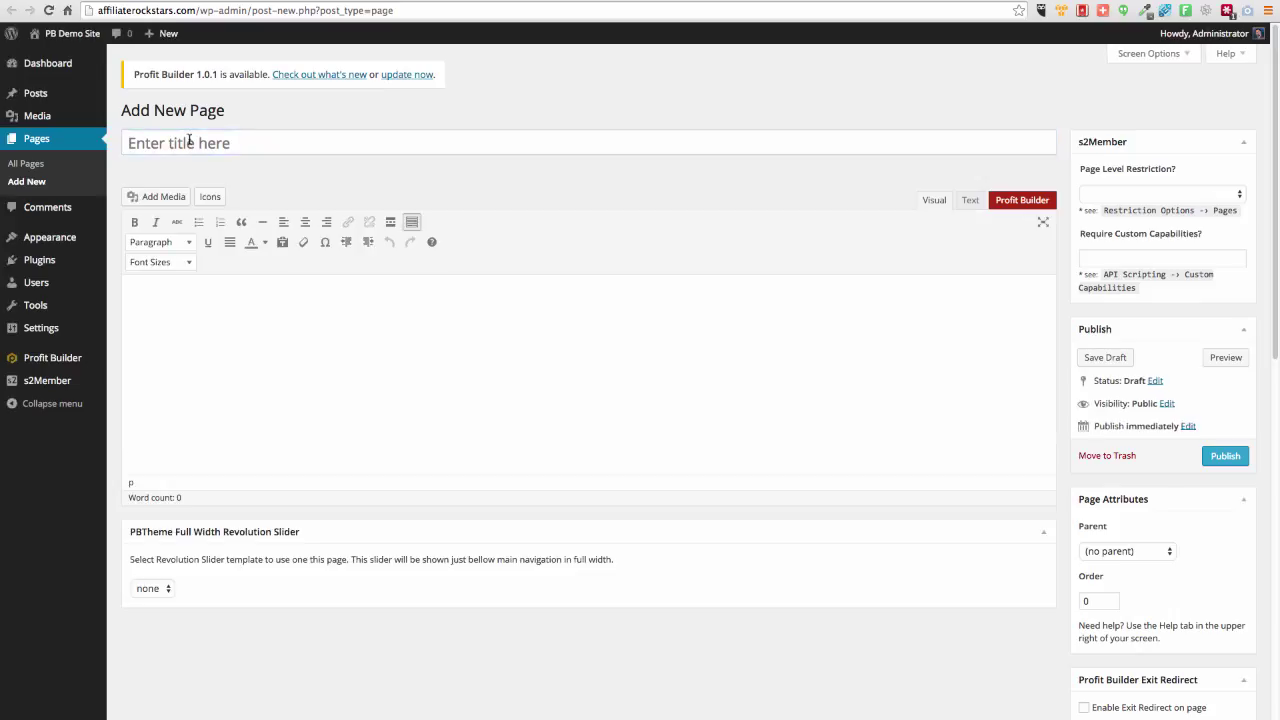
pyautogui.click(190, 138)
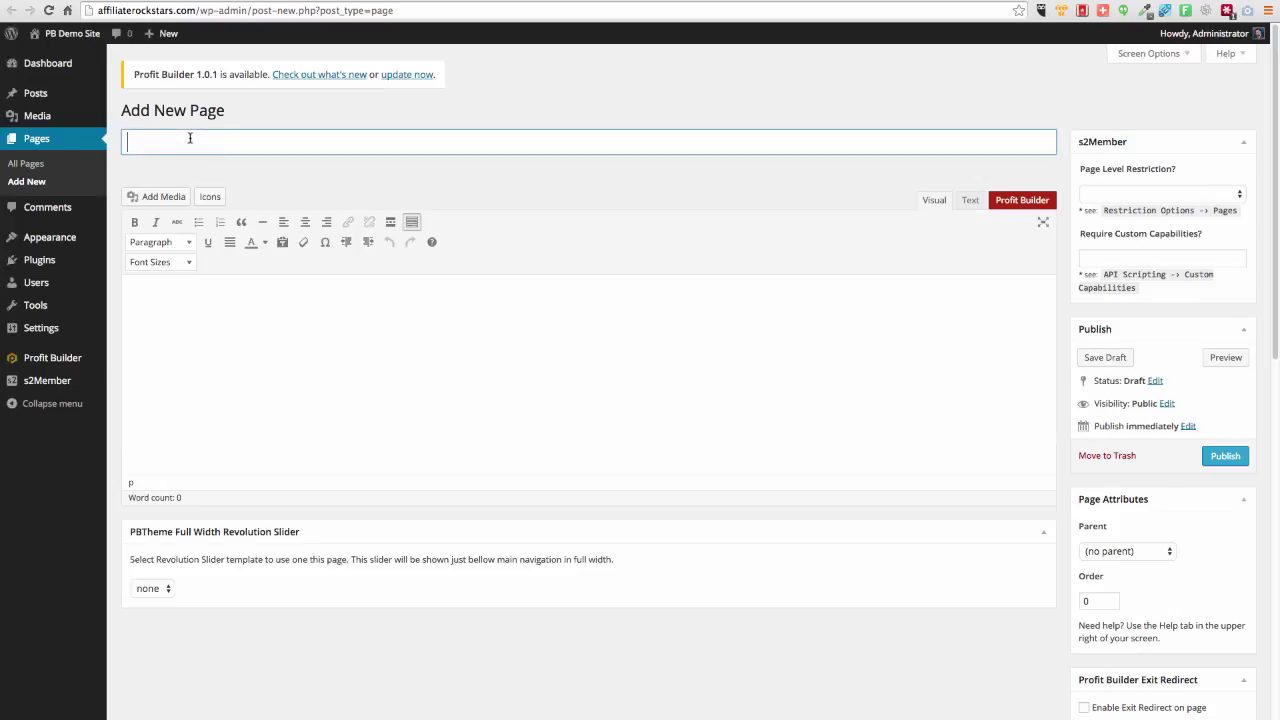
pyautogui.write('Members Optio')
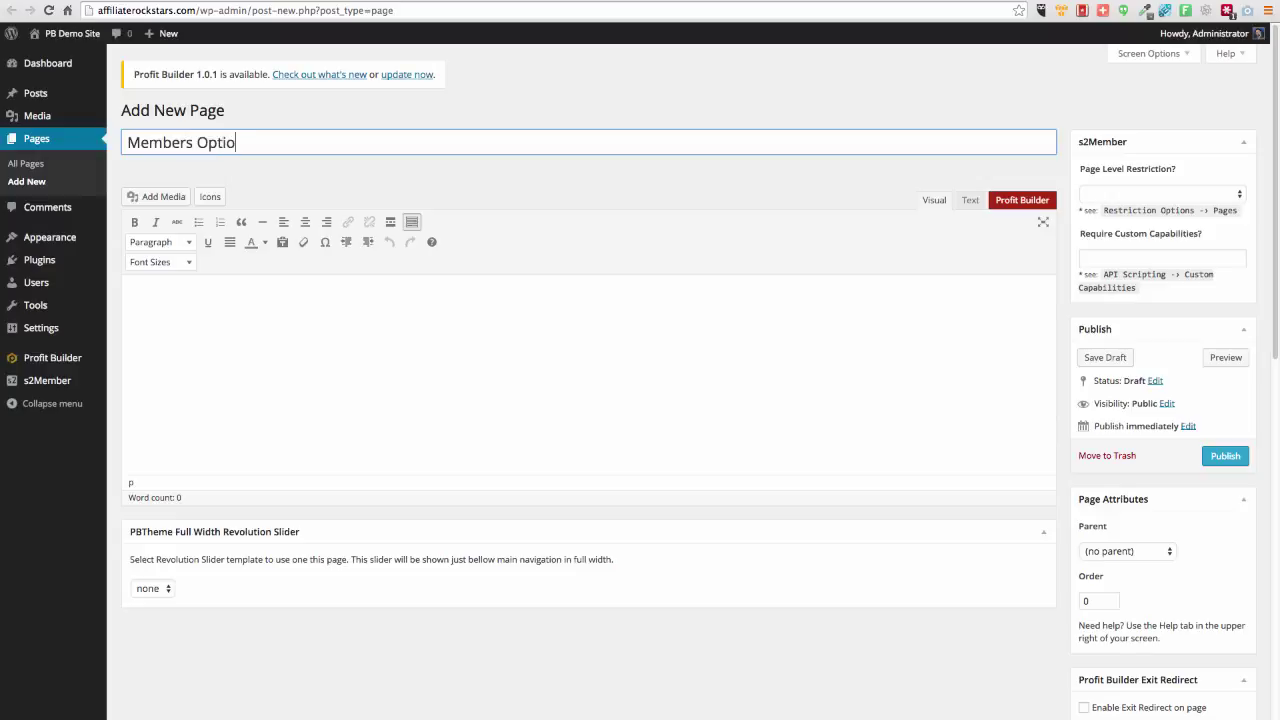
pyautogui.write('ns')
pyautogui.click(1240, 459)
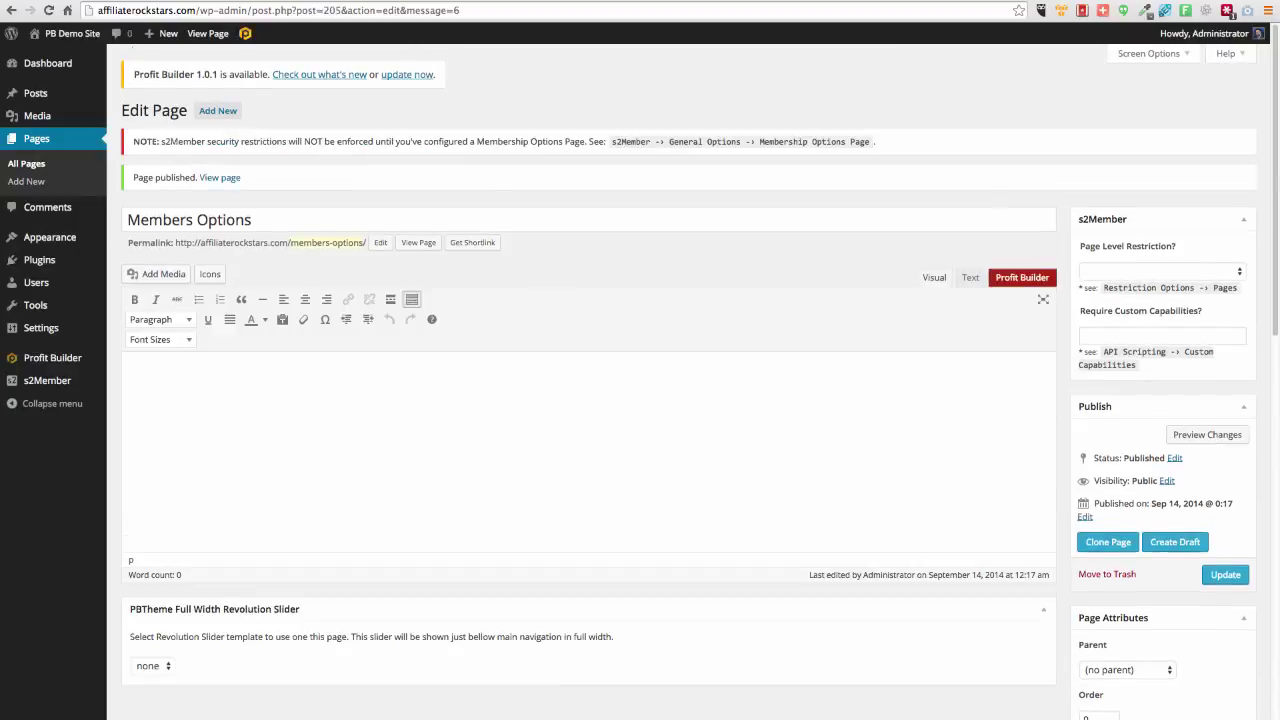
# - Return to the s2Member tab and reload General Options to refresh the list of selectable pages
pyautogui.click(264, 1)
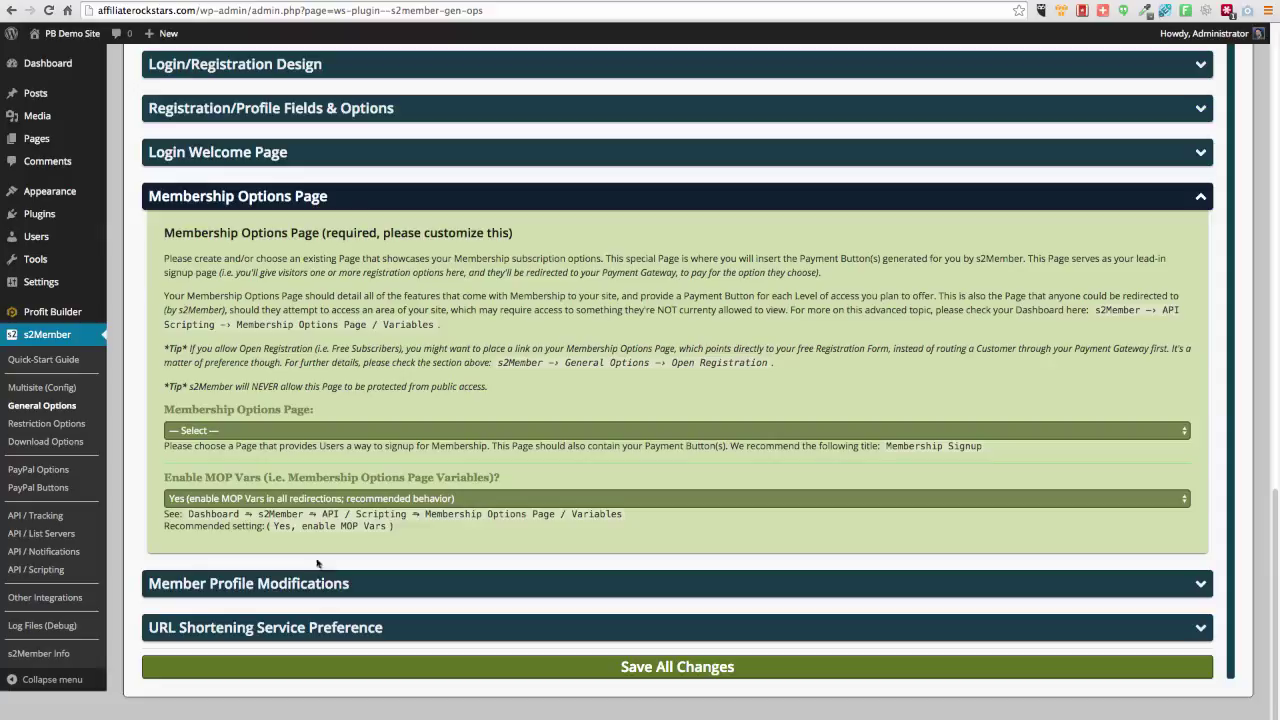
pyautogui.click(211, 432)
pyautogui.click(97, 438)
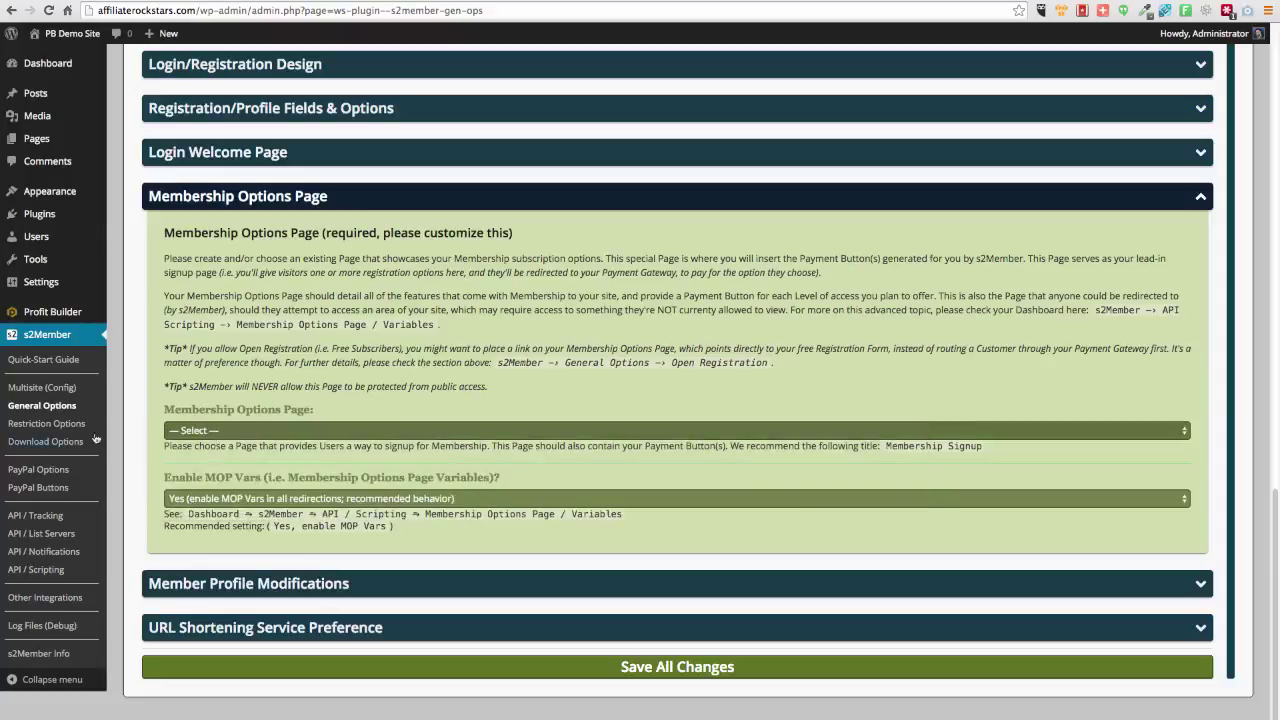
pyautogui.click(38, 406)
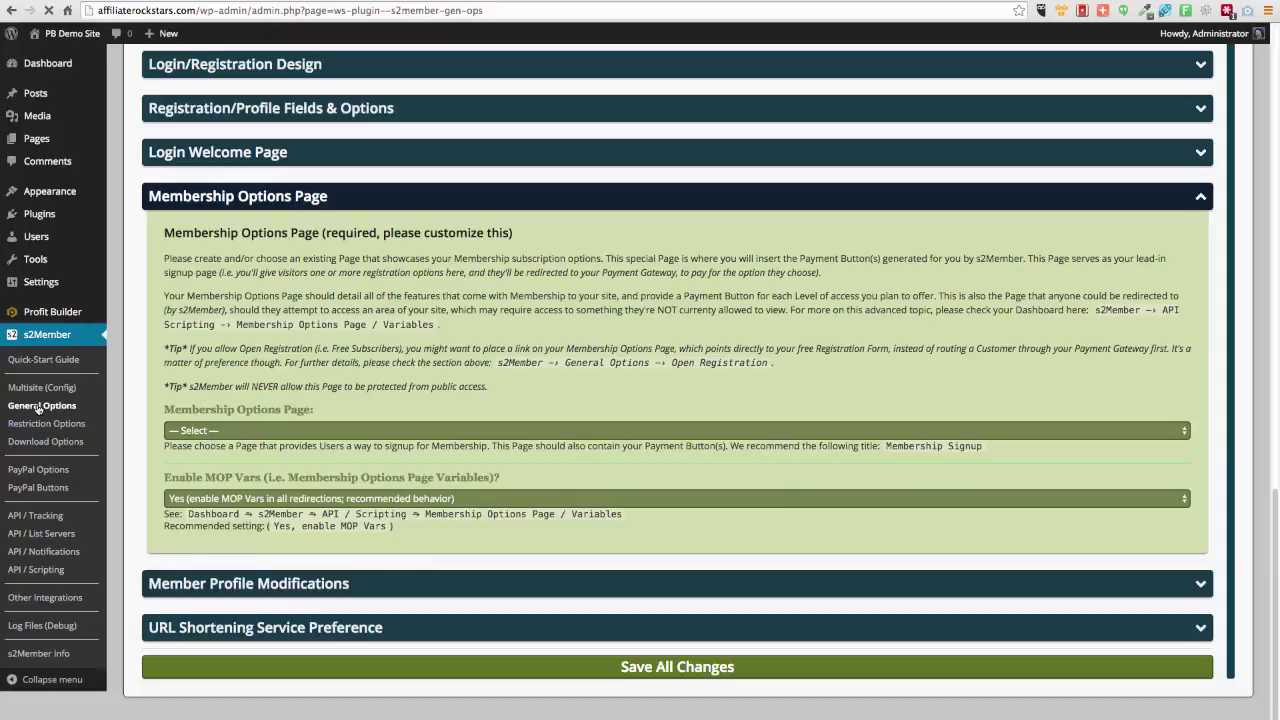
# - Set the Membership Options Page to "Members Options" and save all s2Member changes
pyautogui.scroll(-3, 476, 545)
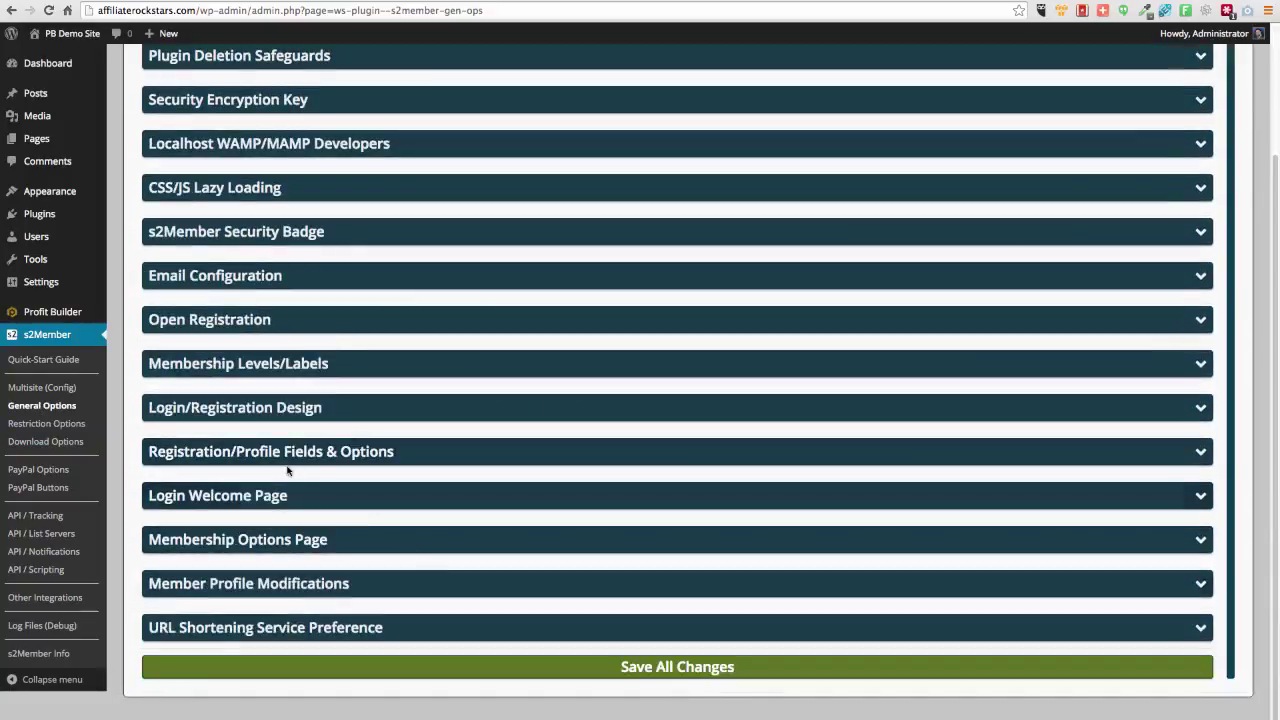
pyautogui.click(186, 538)
pyautogui.scroll(-3, 409, 582)
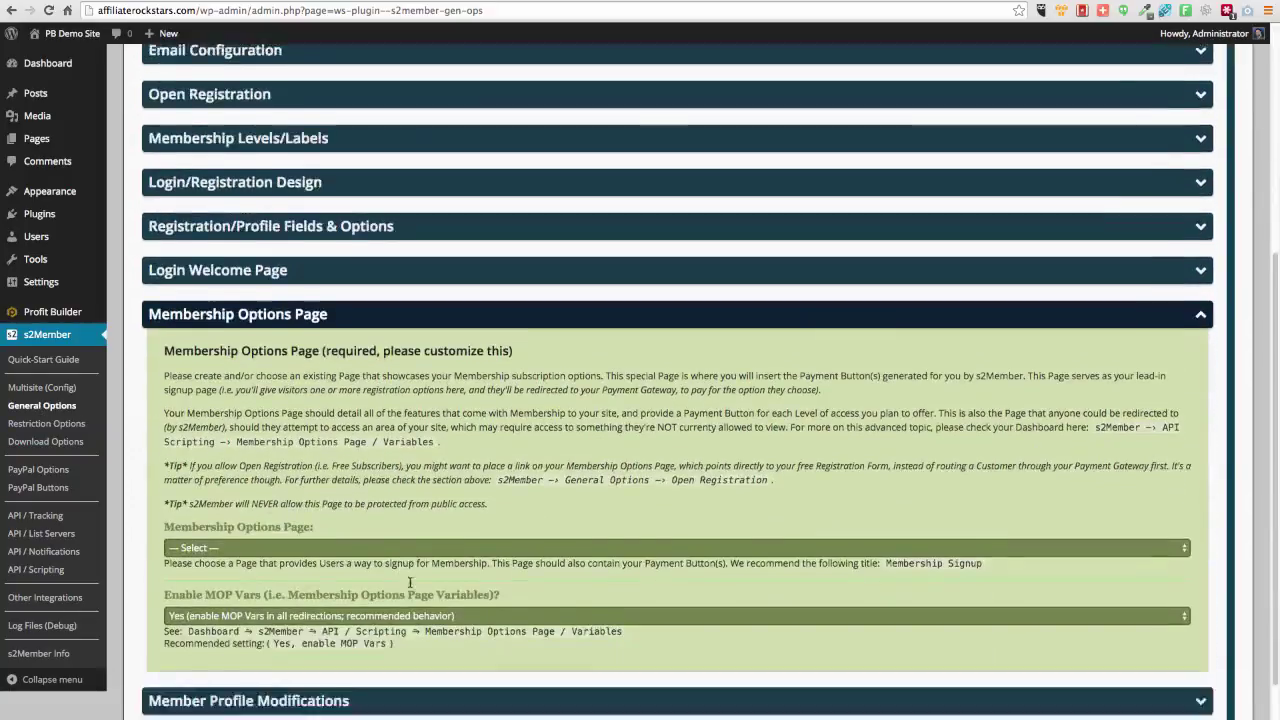
pyautogui.scroll(-1, 409, 582)
pyautogui.click(210, 505)
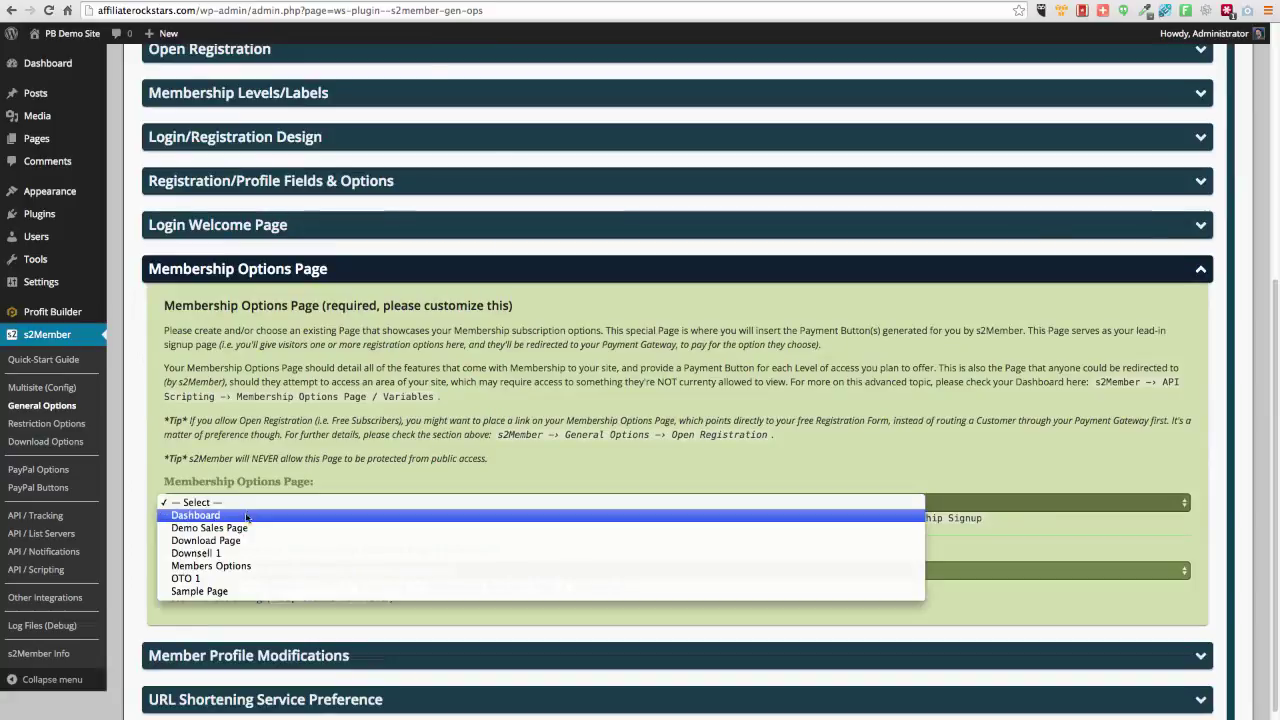
pyautogui.click(216, 566)
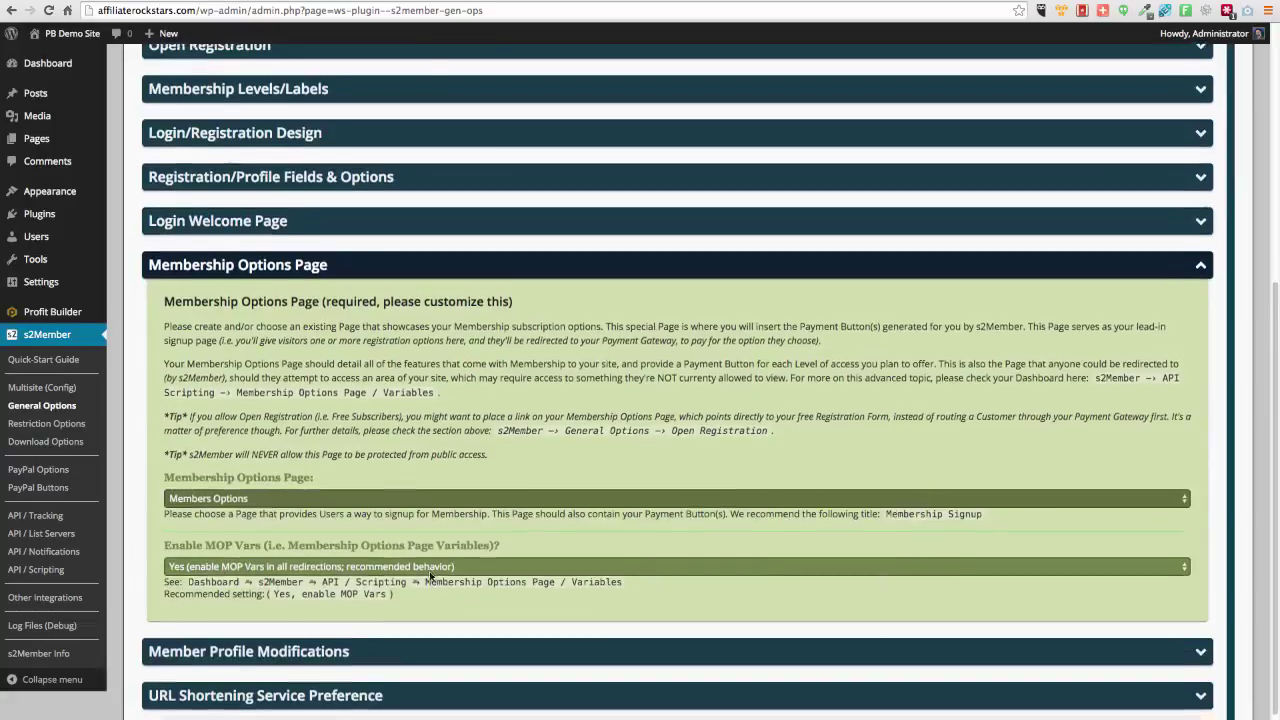
pyautogui.scroll(-2, 431, 577)
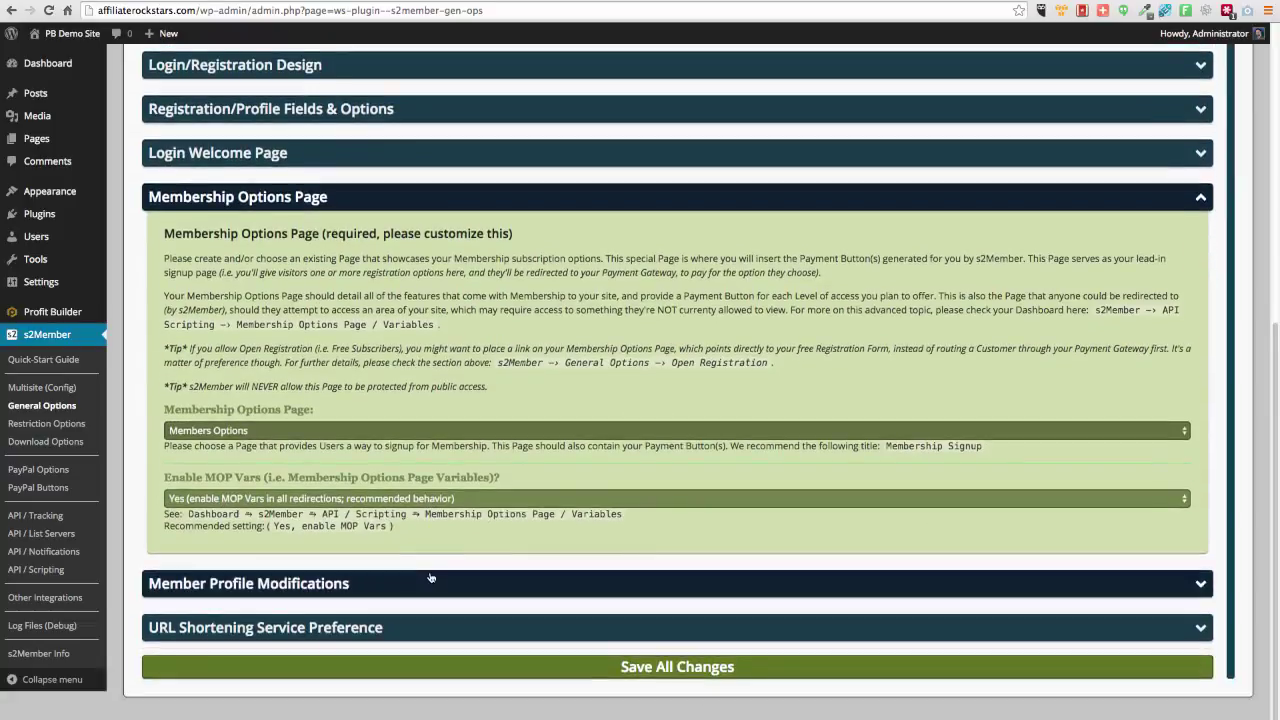
pyautogui.click(651, 667)
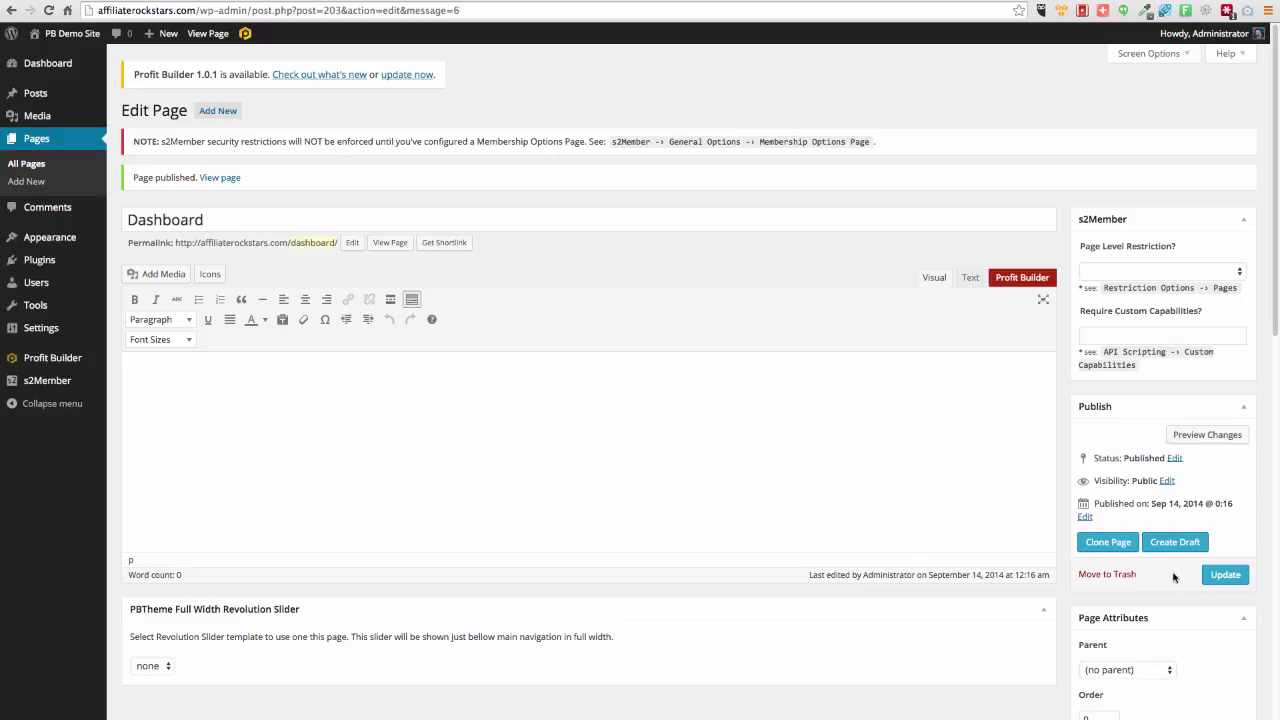
# - Update the Dashboard page to refresh it, set its Page Level Restriction to "Require Level #1 (or higher)" and update it again
pyautogui.click(1222, 576)
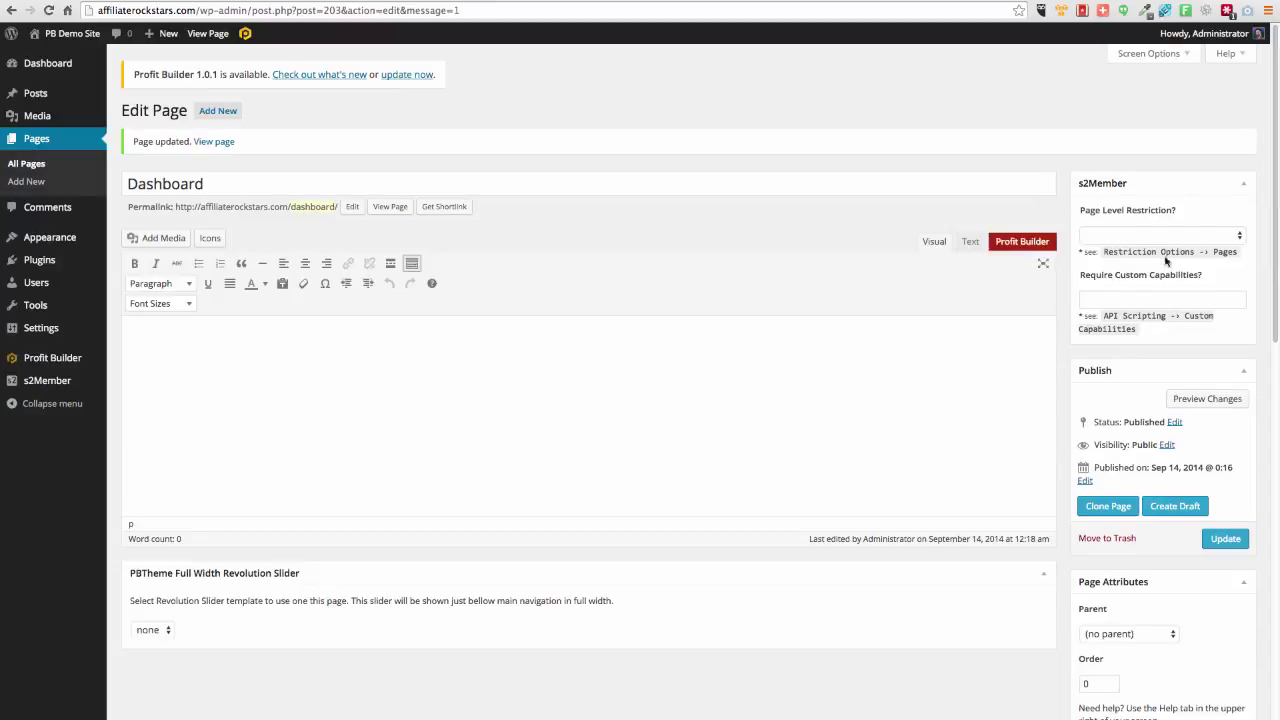
pyautogui.click(1135, 236)
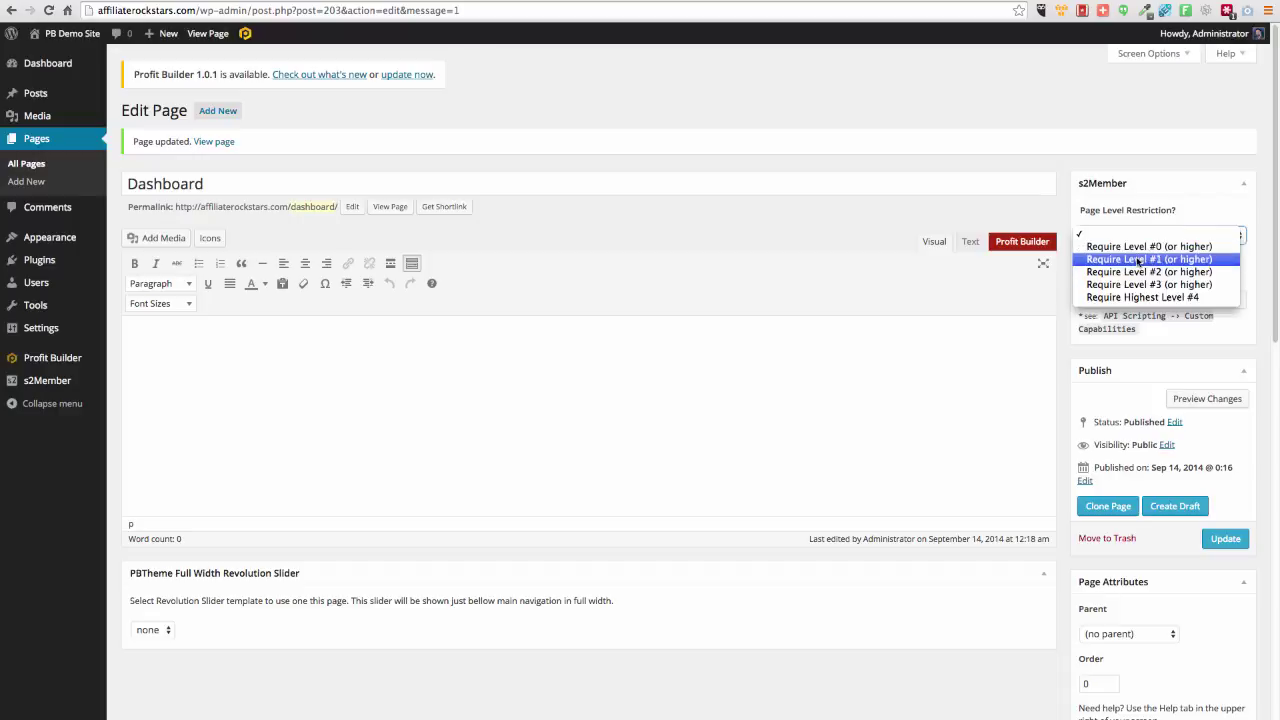
pyautogui.click(1138, 259)
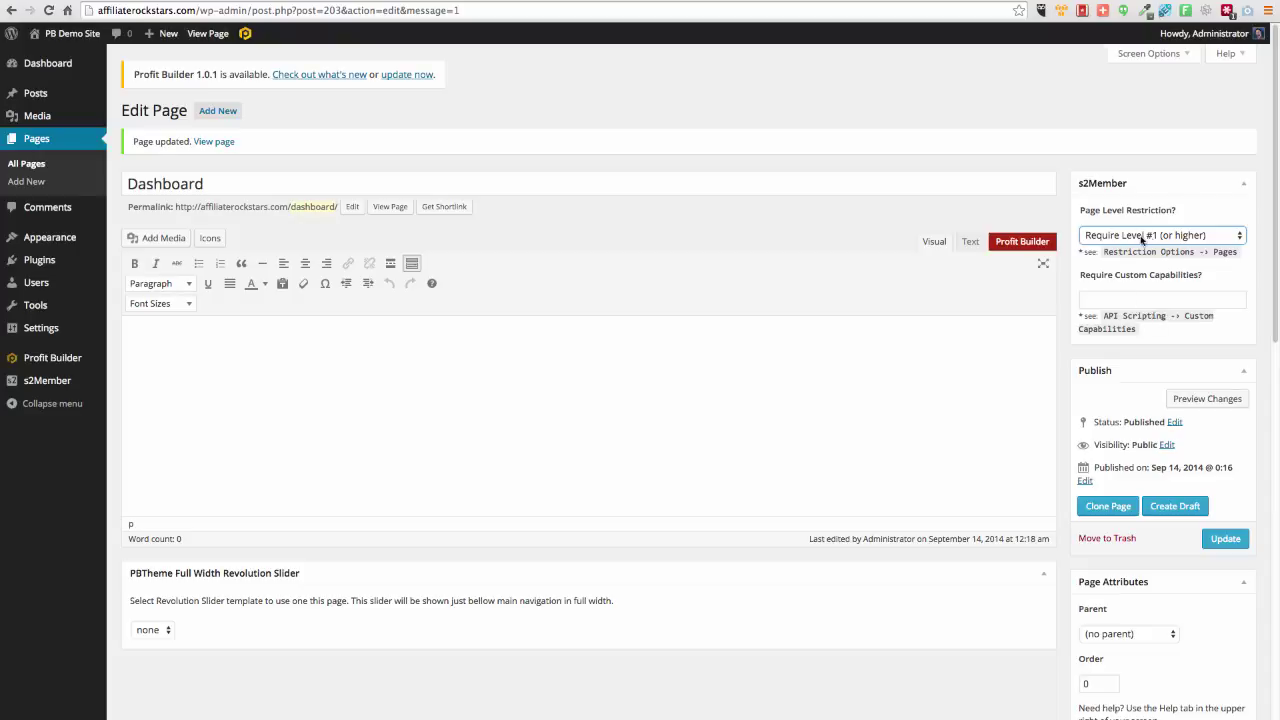
pyautogui.click(1225, 538)
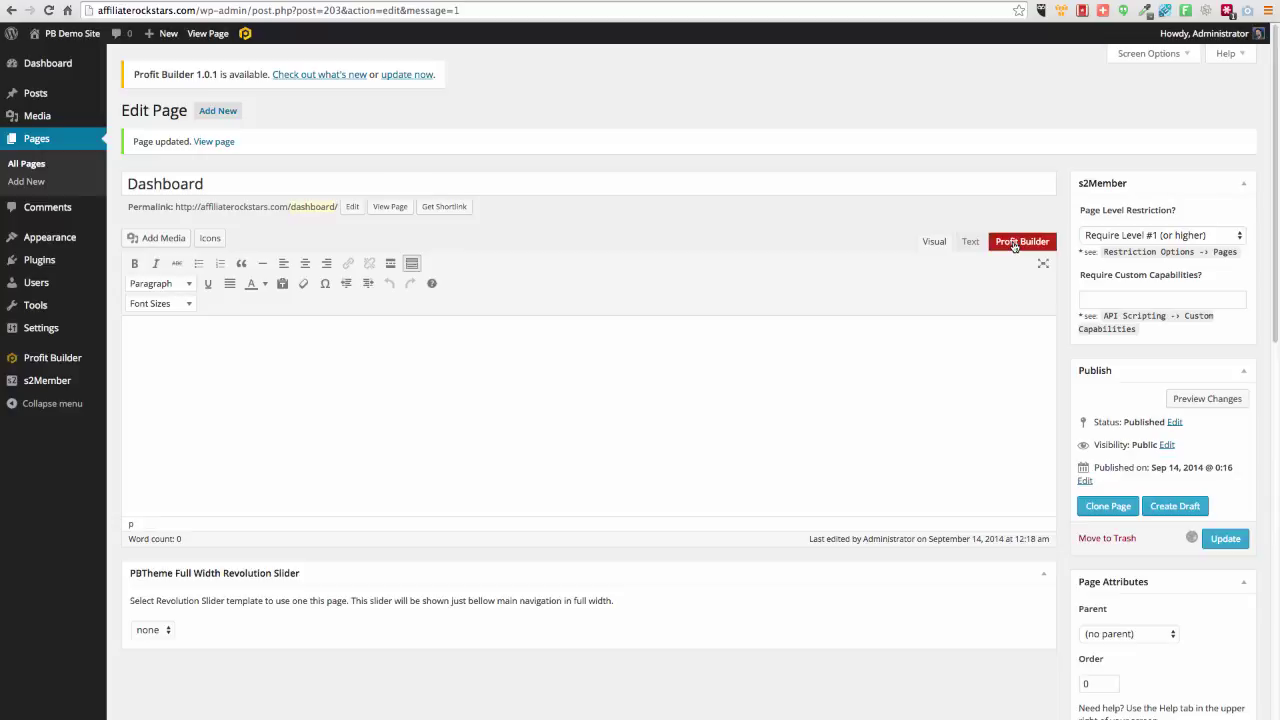
# - Open the Dashboard page in the Profit Builder editor
pyautogui.click(1014, 246)
pyautogui.click(545, 392)
pyautogui.click(1018, 243)
pyautogui.click(547, 388)
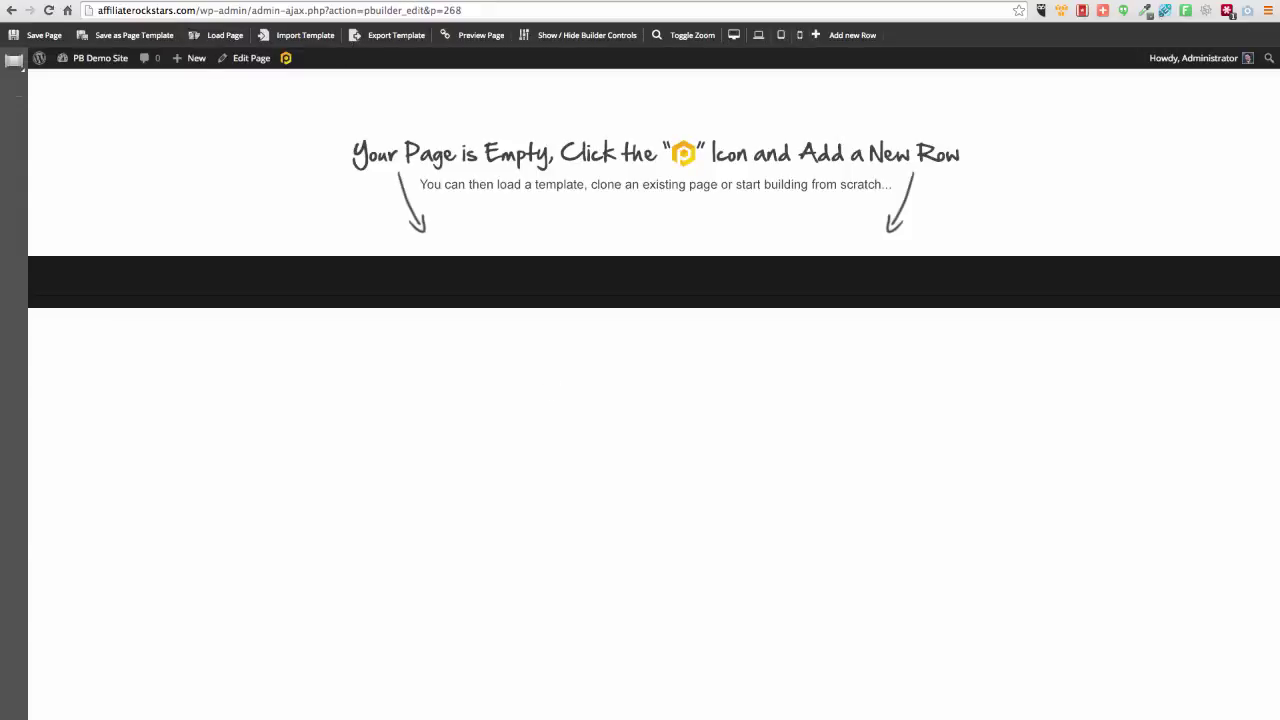
# - Load the "Members Homepage - Syncho" template into the empty page
pyautogui.click(224, 37)
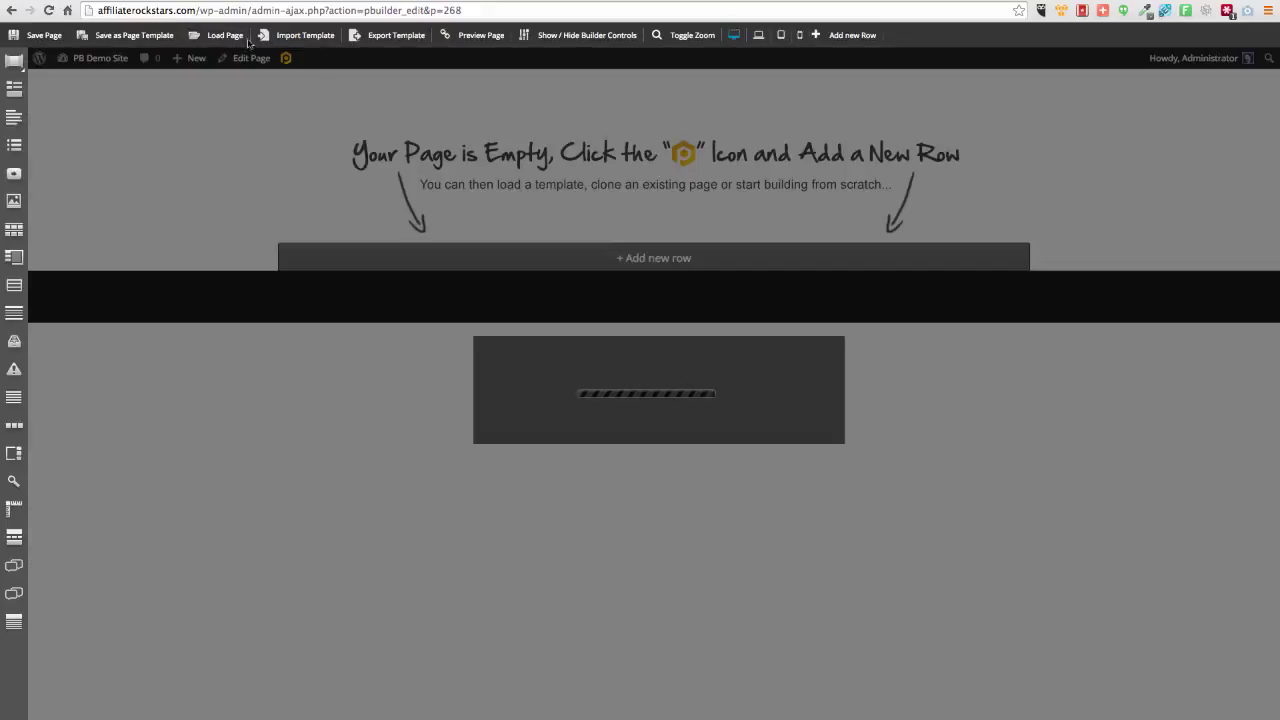
pyautogui.click(606, 360)
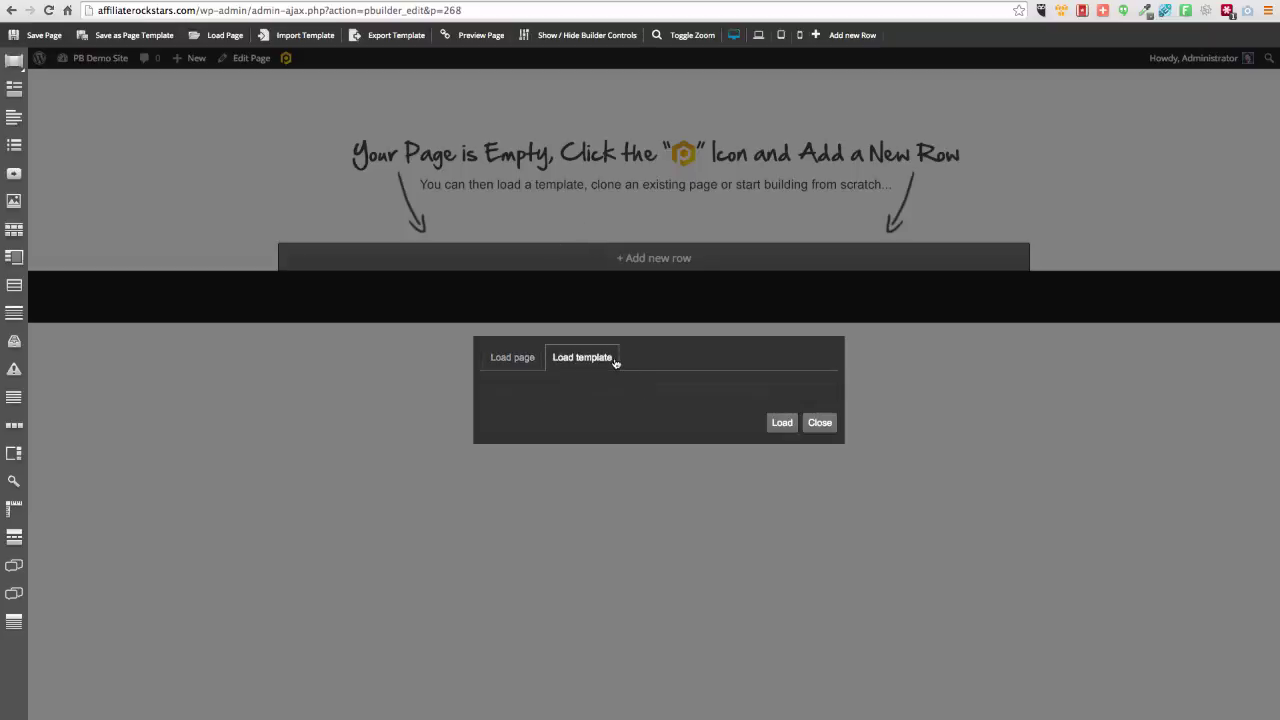
pyautogui.click(714, 391)
pyautogui.scroll(-5, 703, 470)
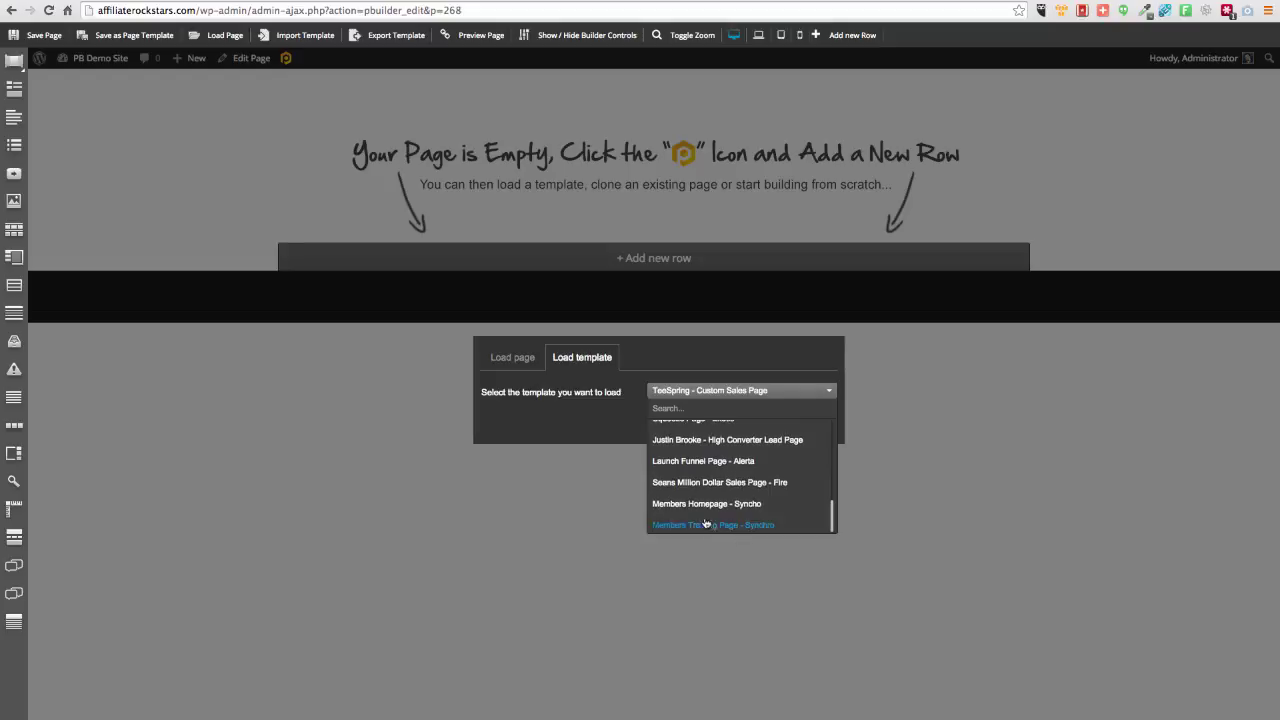
pyautogui.click(701, 508)
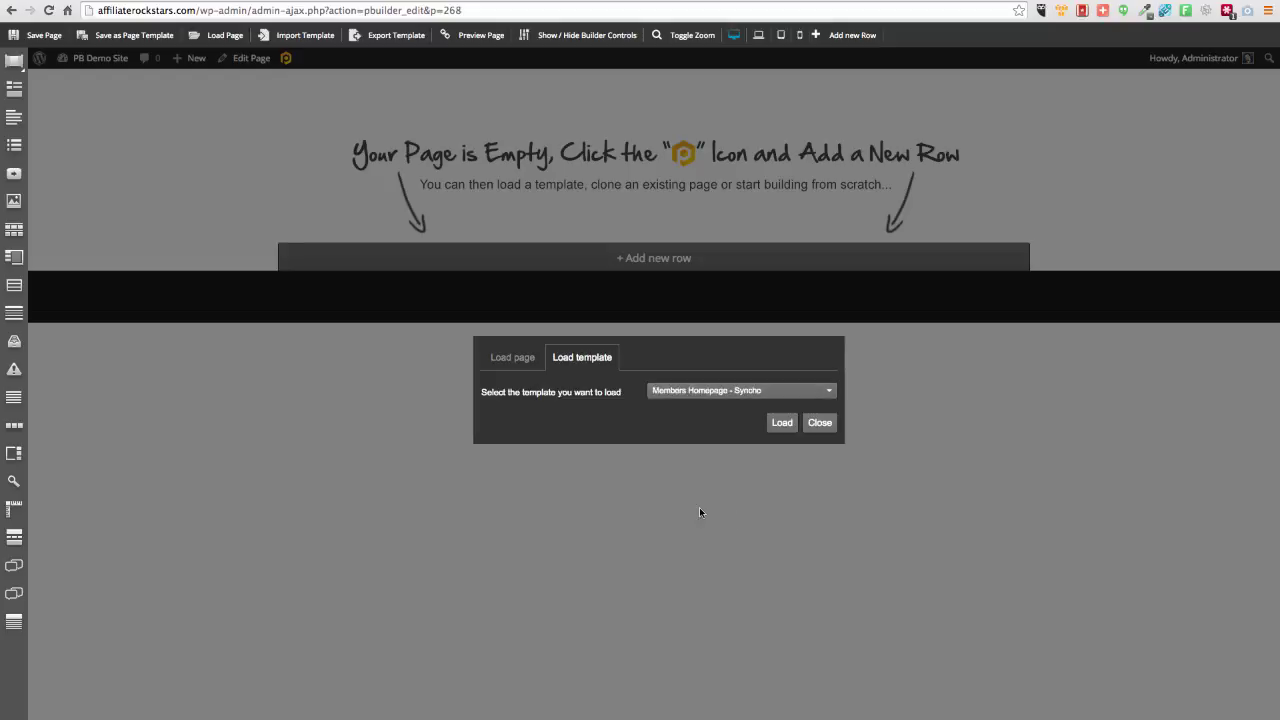
pyautogui.click(789, 424)
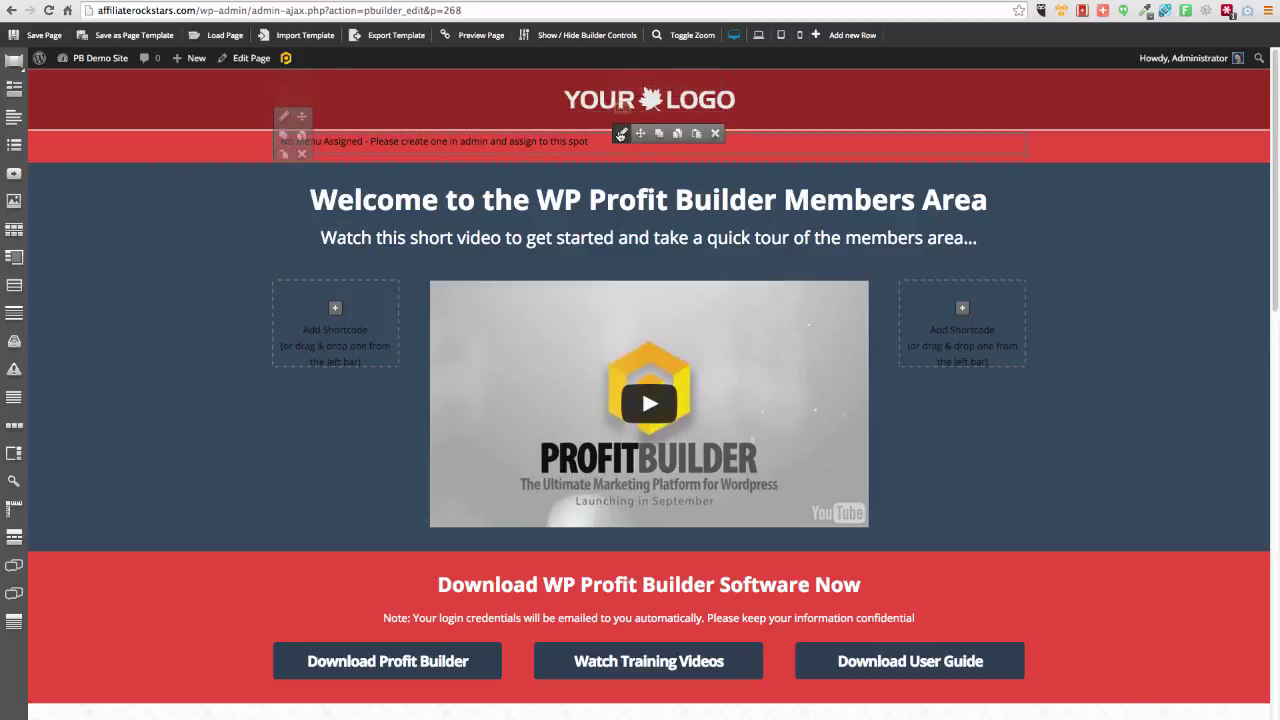
# - Open the settings of the unassigned menu element and look through the template's video, download and bonus sections
pyautogui.click(621, 135)
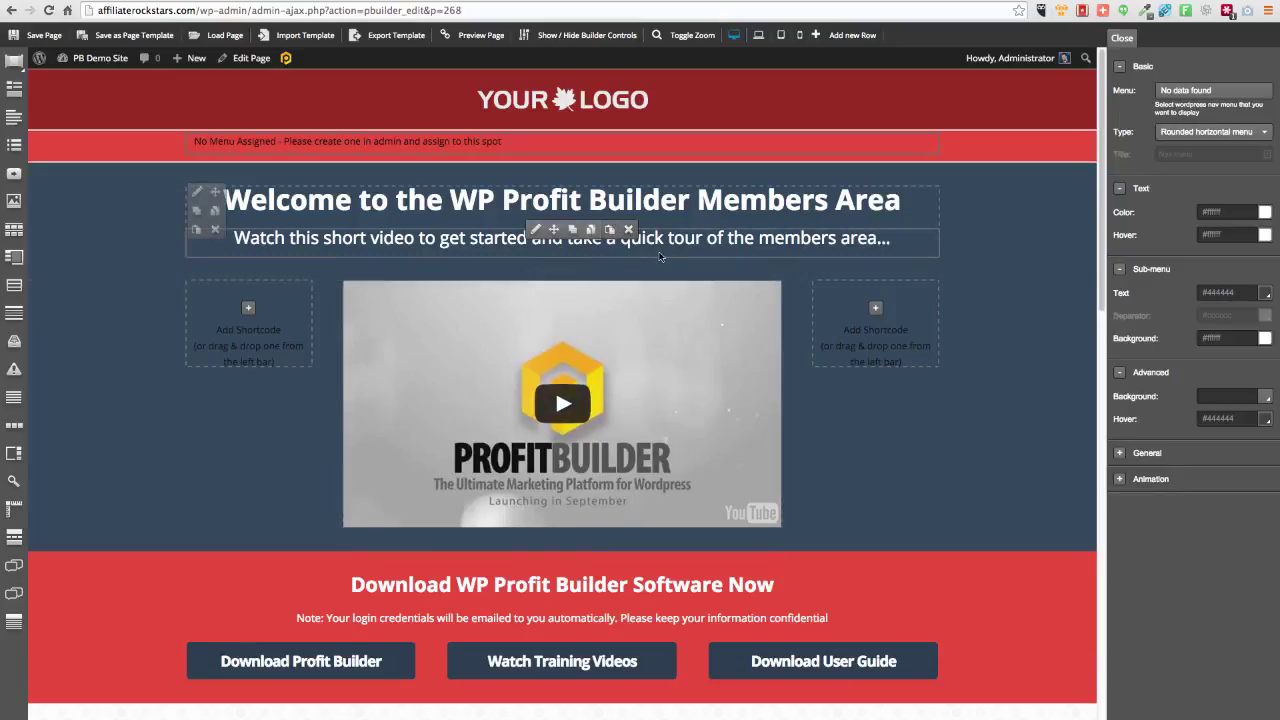
pyautogui.scroll(-10, 912, 494)
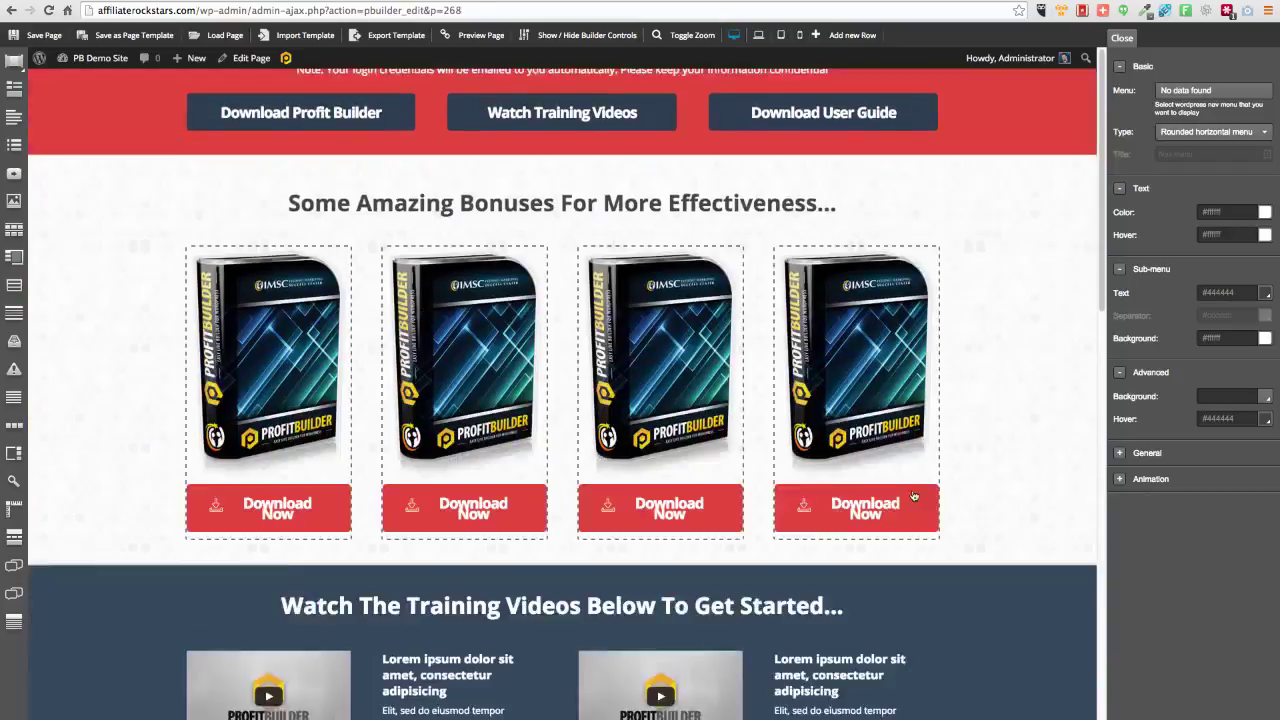
pyautogui.scroll(10, 912, 494)
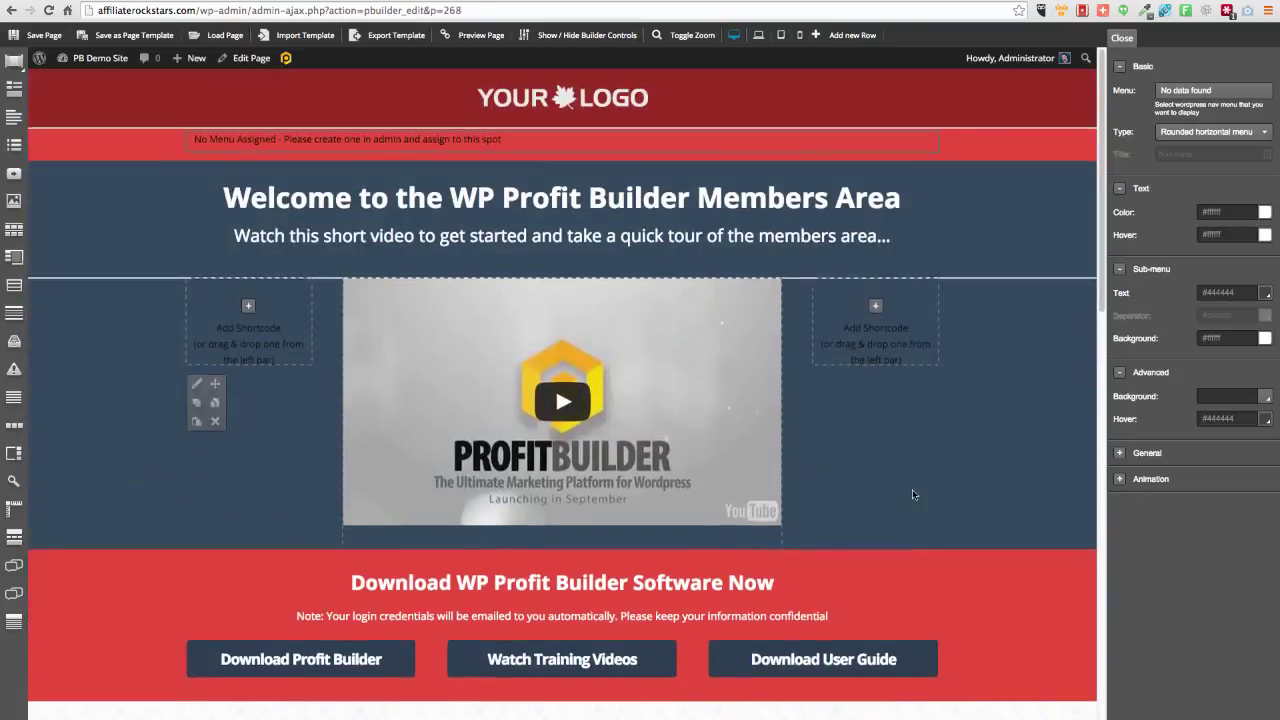
pyautogui.scroll(-3, 912, 494)
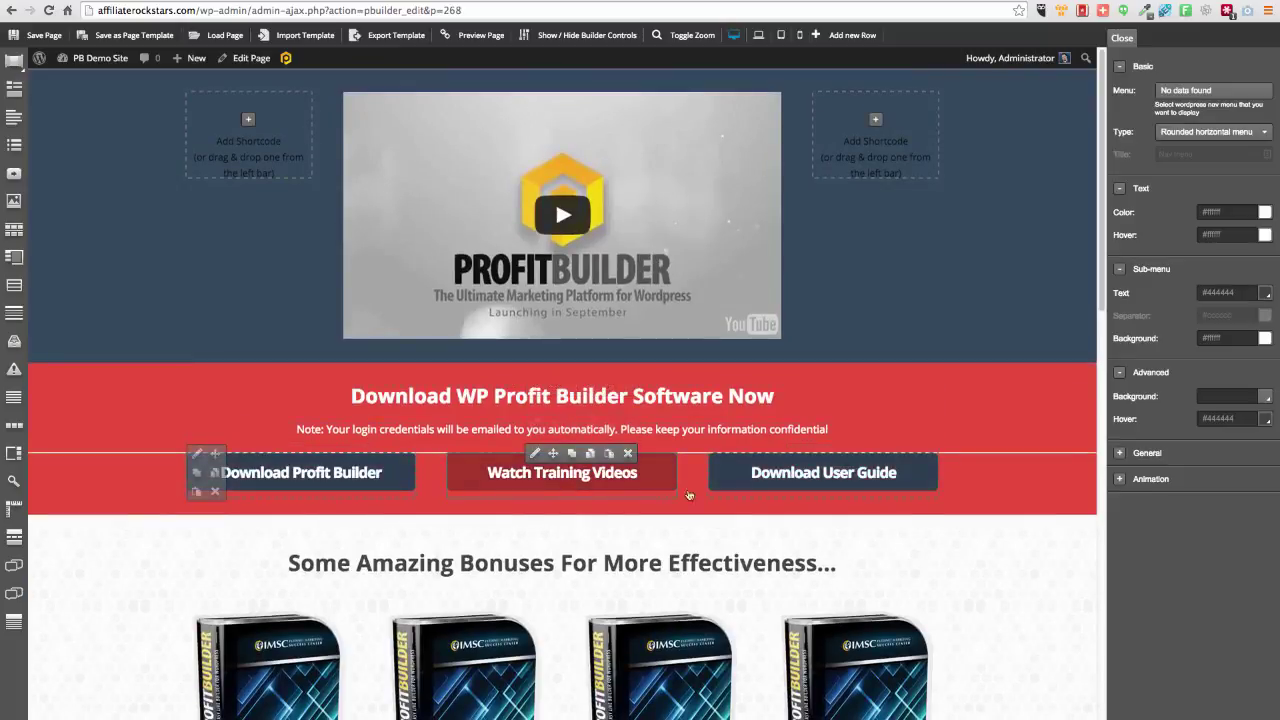
pyautogui.scroll(-1, 560, 530)
pyautogui.scroll(-9, 560, 530)
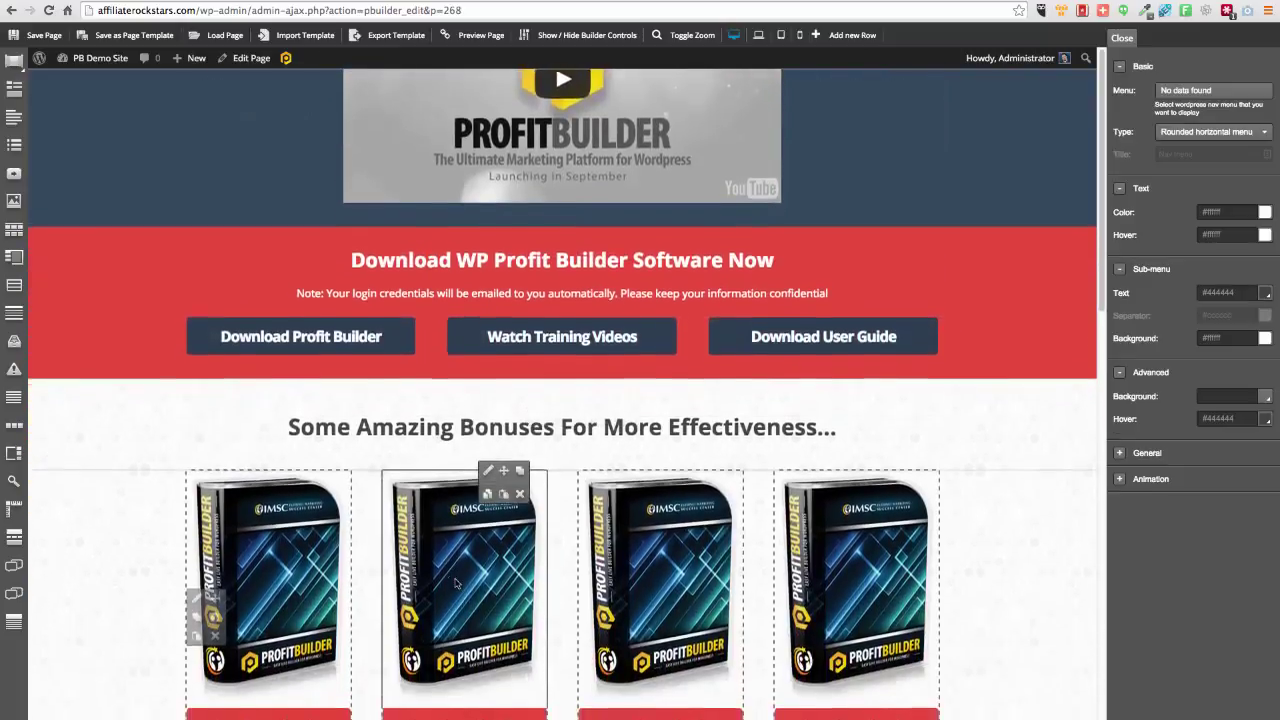
# - Look through the template's bonus, training video and footer sections and save the Dashboard page
pyautogui.scroll(5, 456, 584)
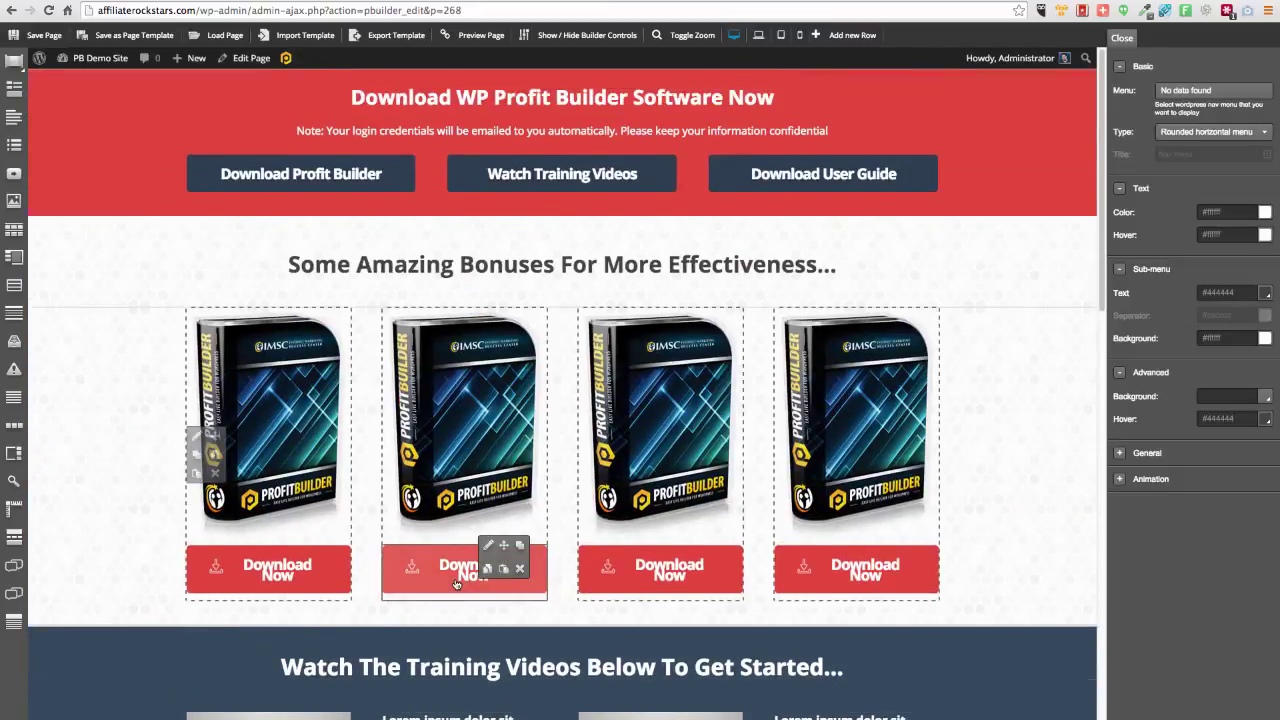
pyautogui.scroll(-7, 456, 584)
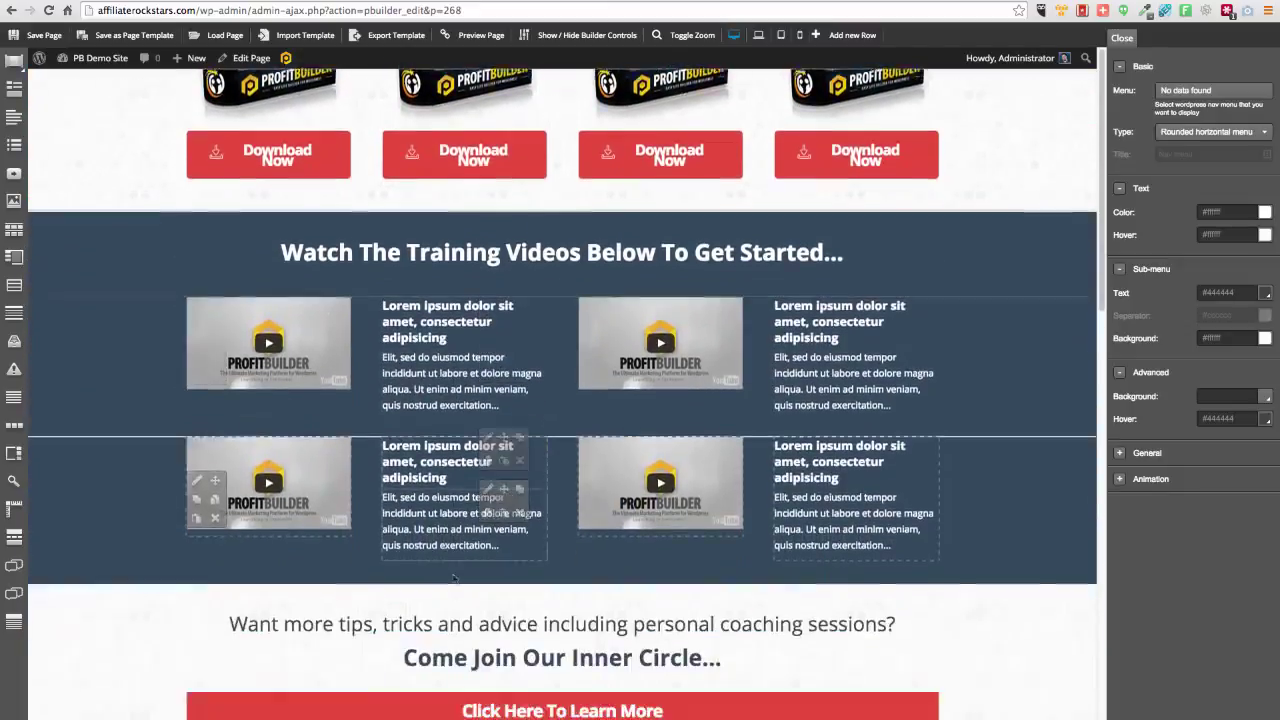
pyautogui.scroll(-5, 454, 578)
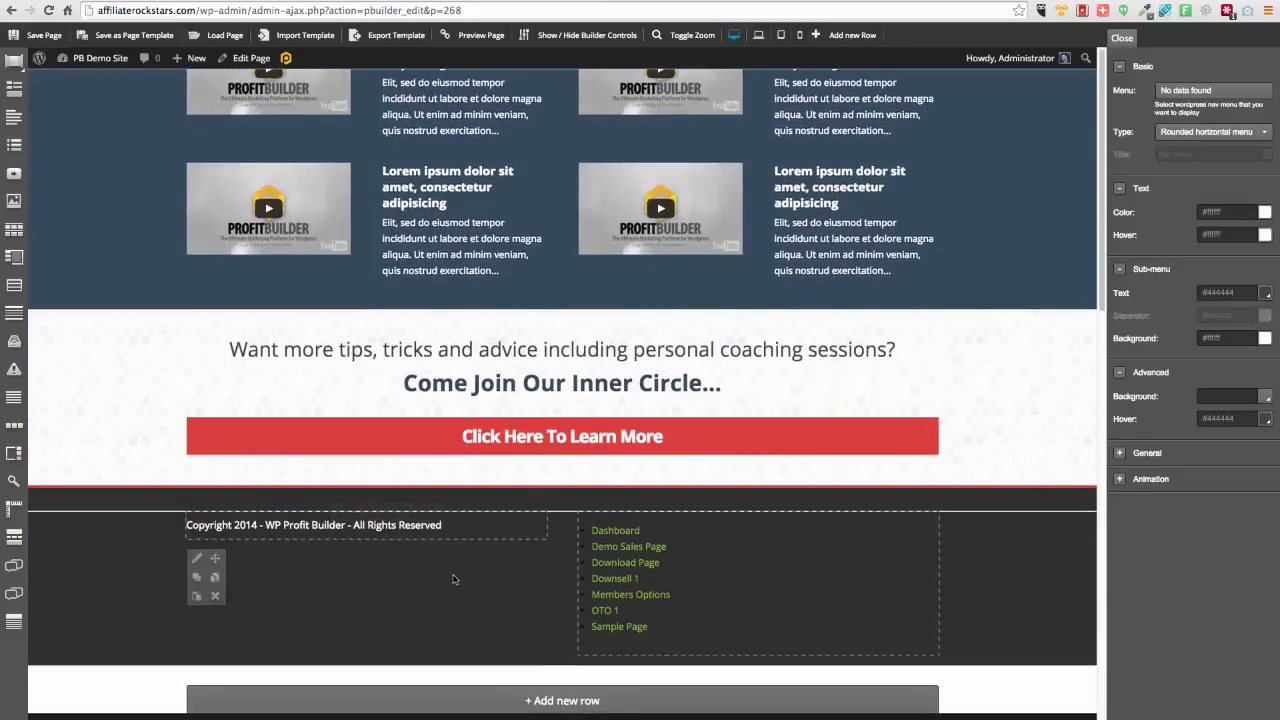
pyautogui.scroll(1, 700, 369)
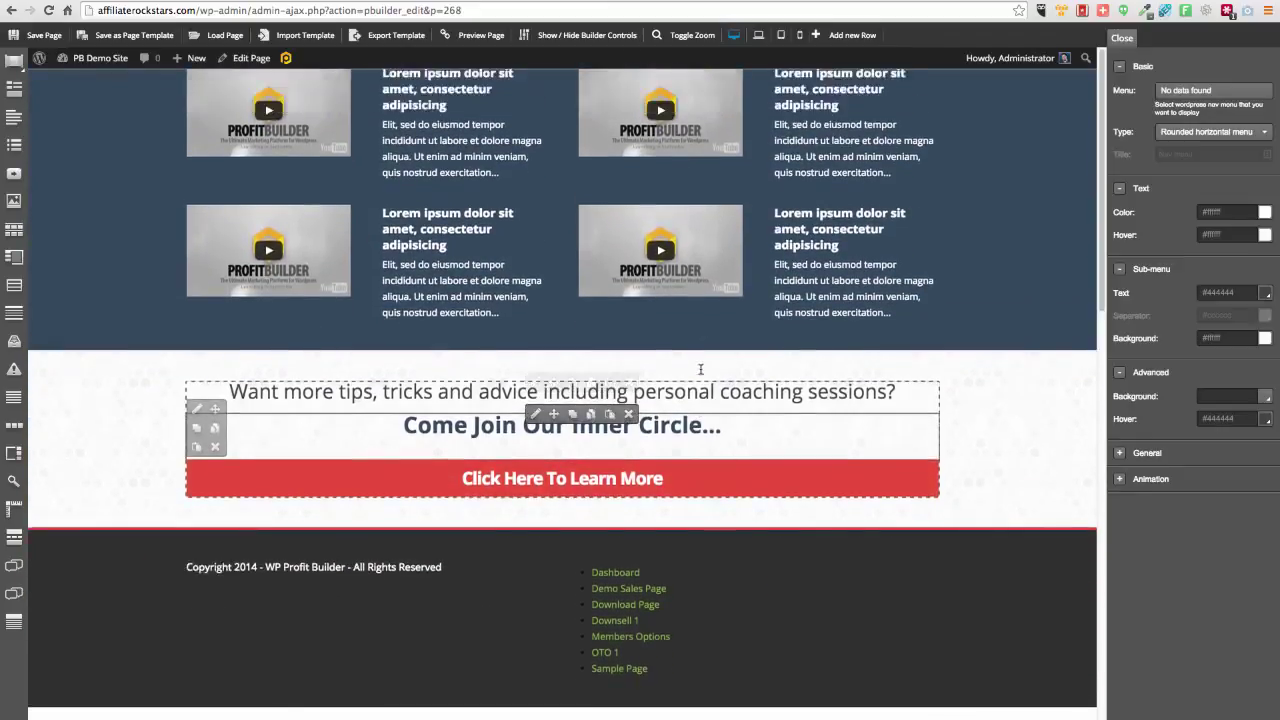
pyautogui.scroll(15, 700, 369)
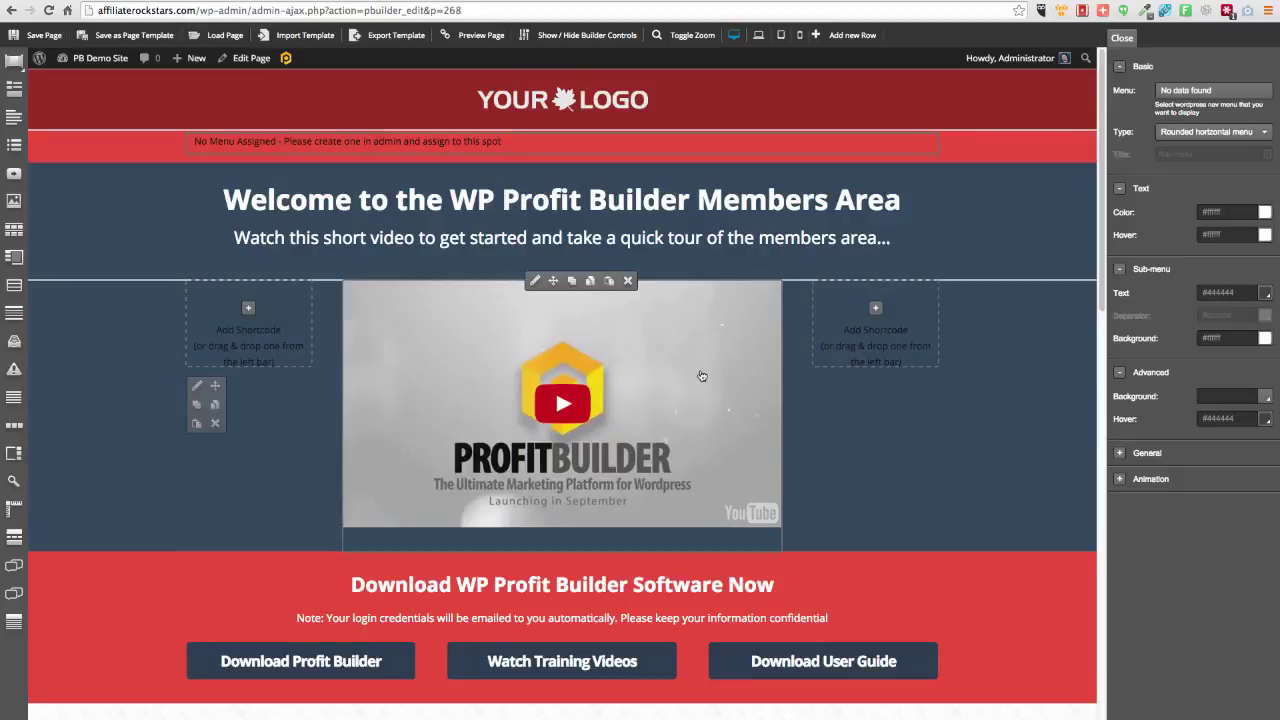
pyautogui.click(49, 35)
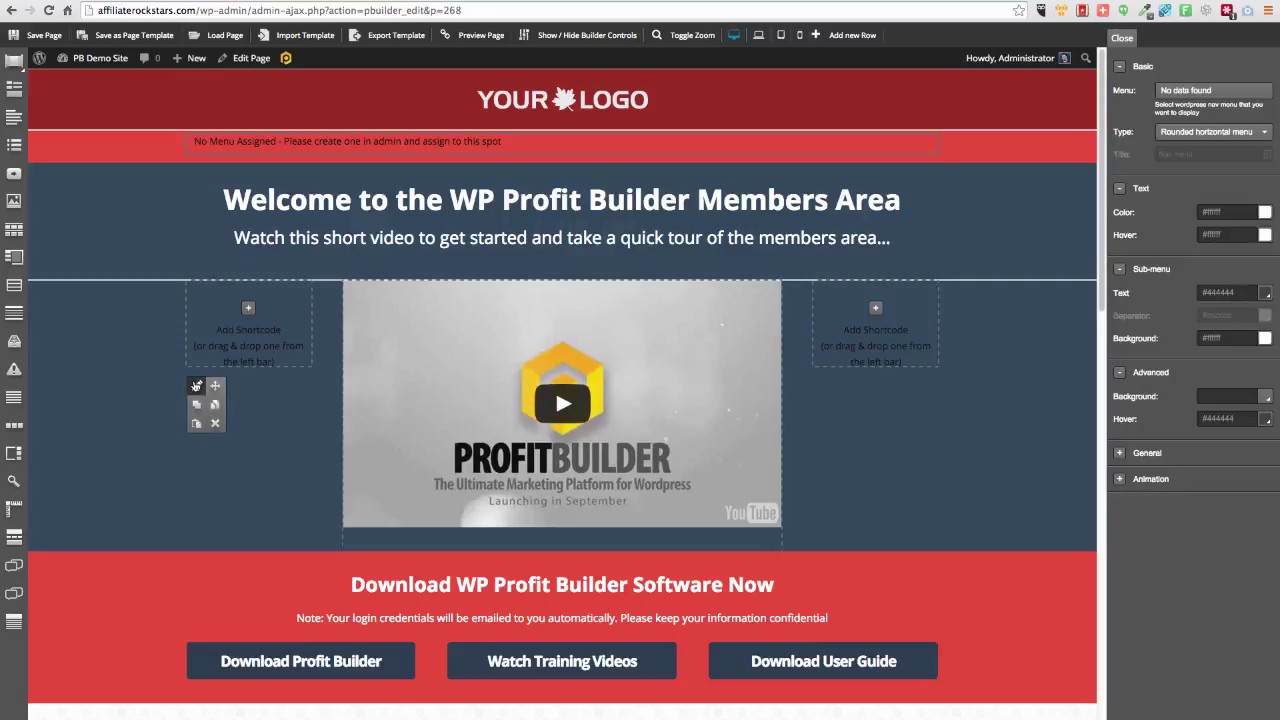
pyautogui.click(196, 385)
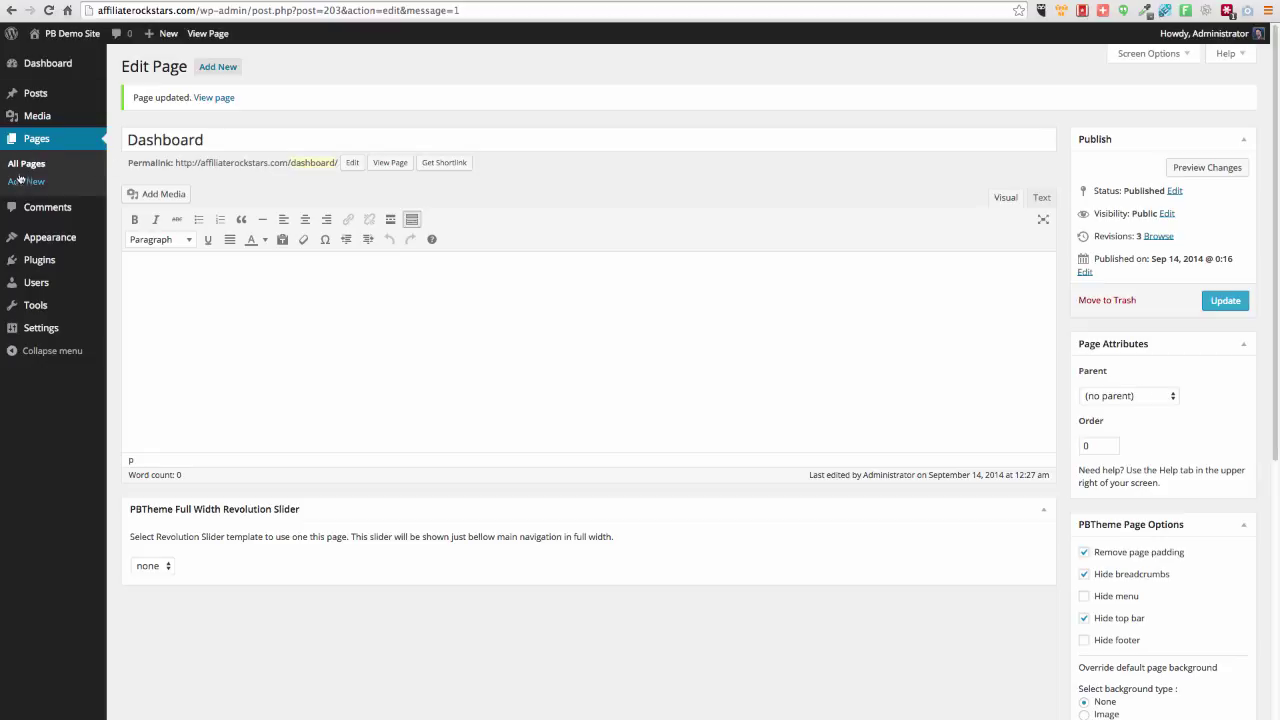
# - Create a new WordPress page titled "Video 1 - Getting Started"
pyautogui.rightClick(26, 183)
pyautogui.press('Escape')
pyautogui.click(26, 183)
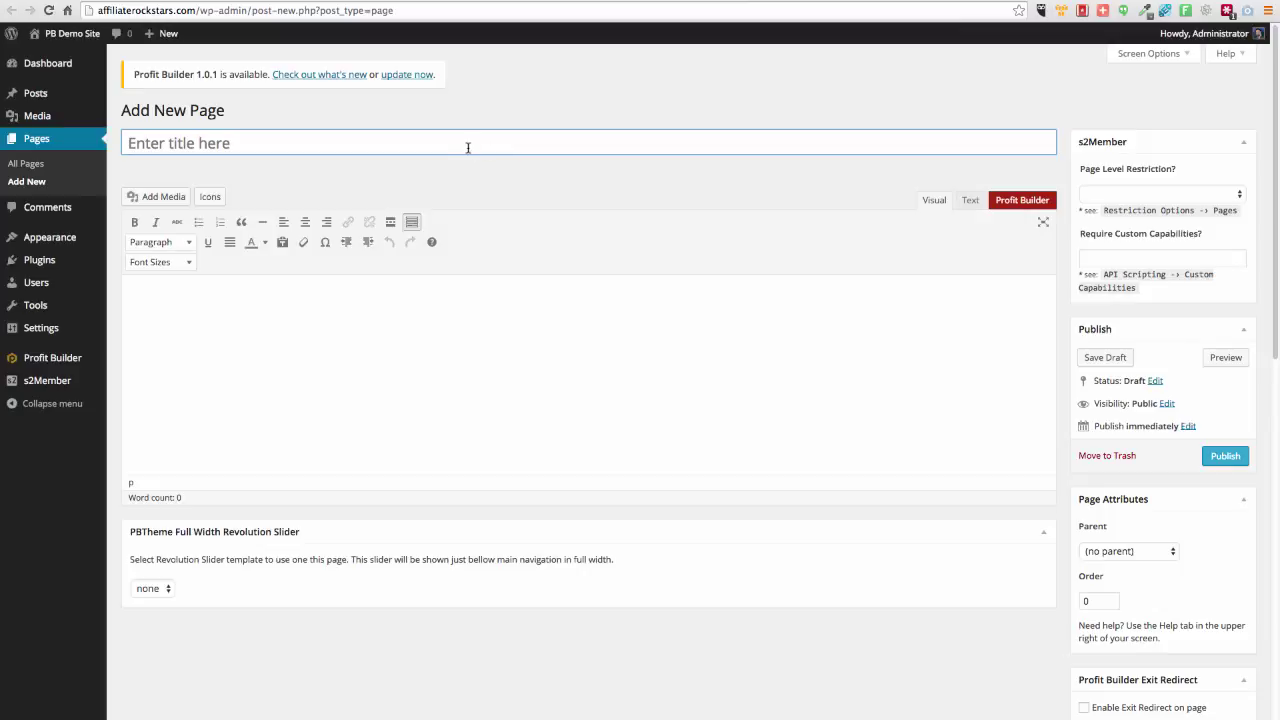
pyautogui.write('Video 1 -')
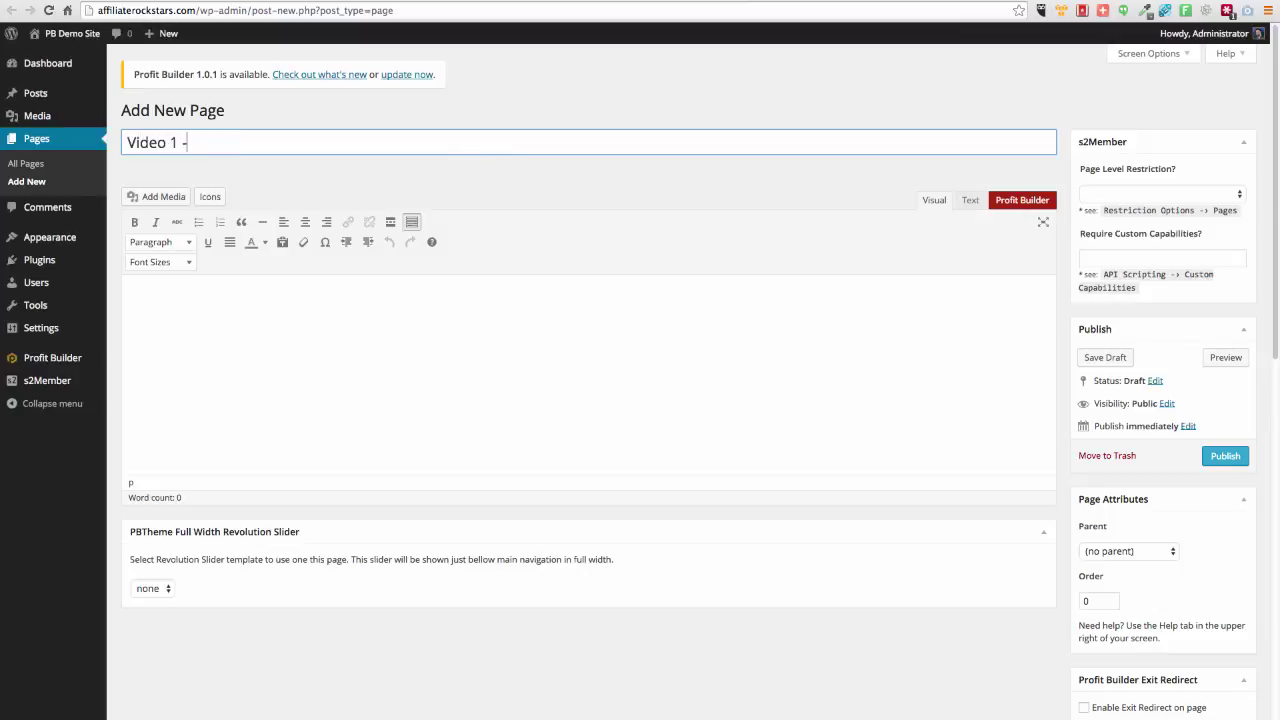
pyautogui.write(' Getting Started')
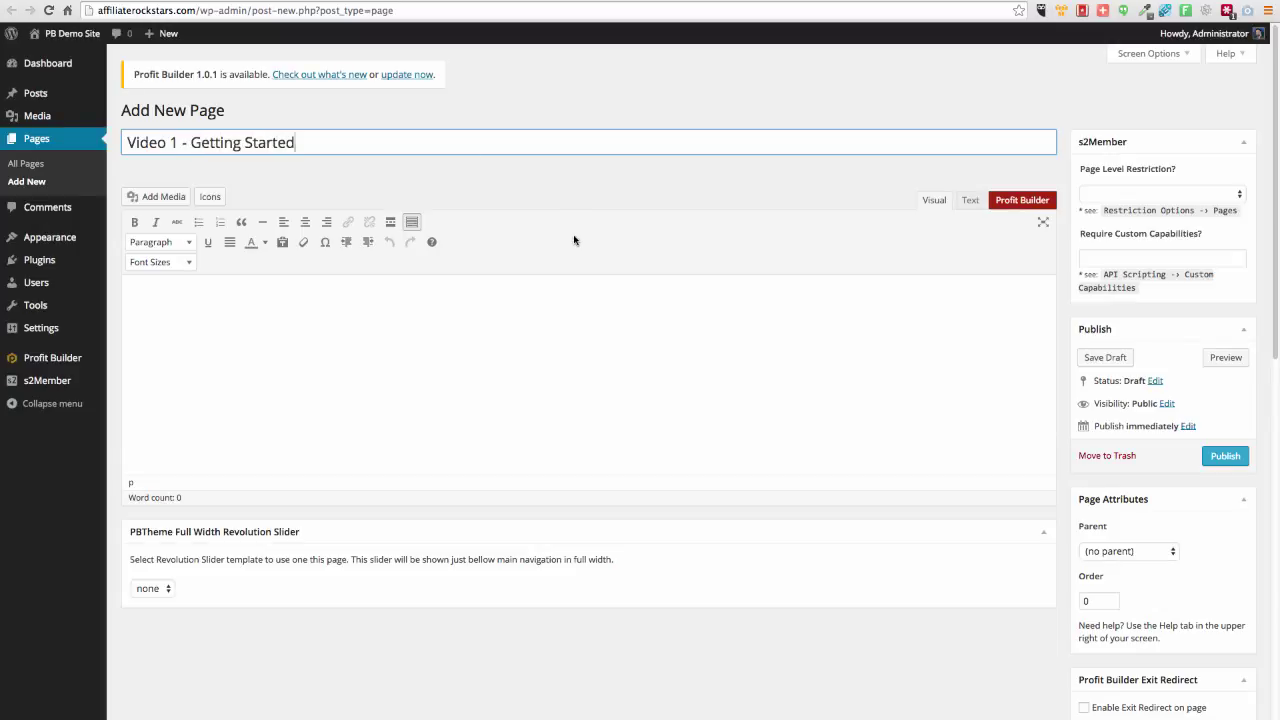
# - Remove the page padding, hide the breadcrumbs, menu, top bar and footer in the PBTheme page options, and publish the page
pyautogui.scroll(-15, 1197, 490)
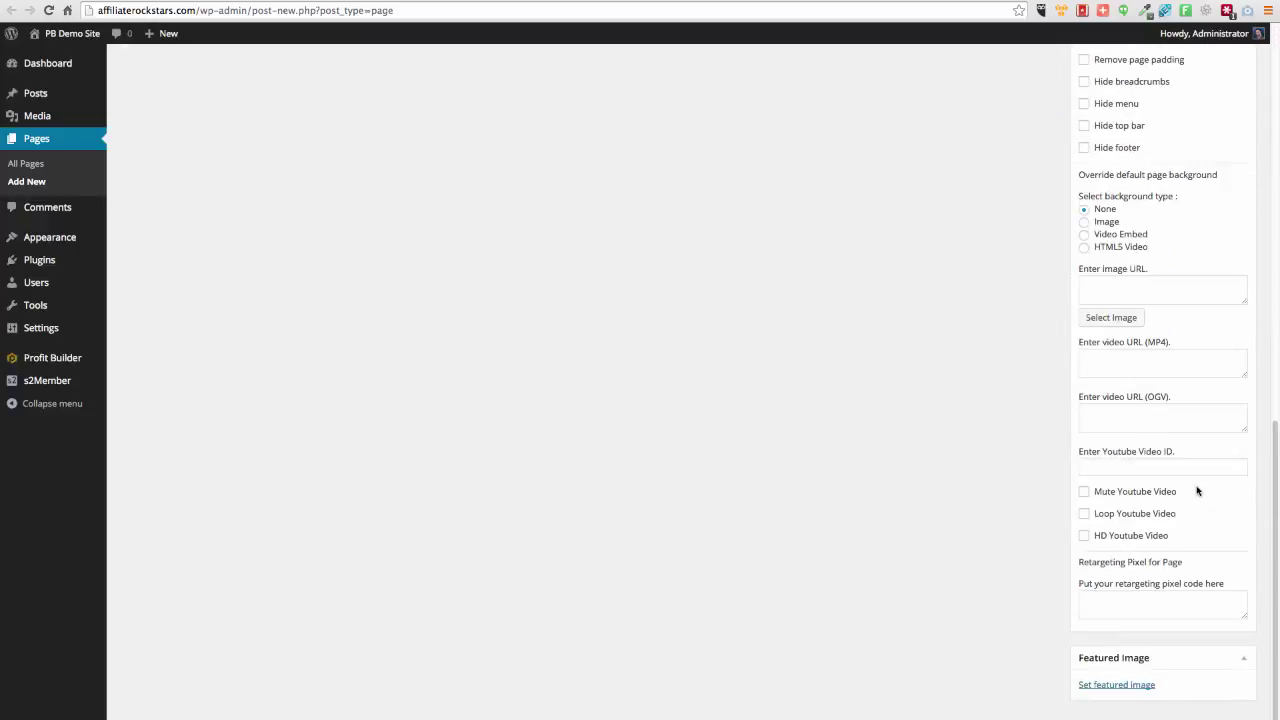
pyautogui.scroll(5, 1197, 490)
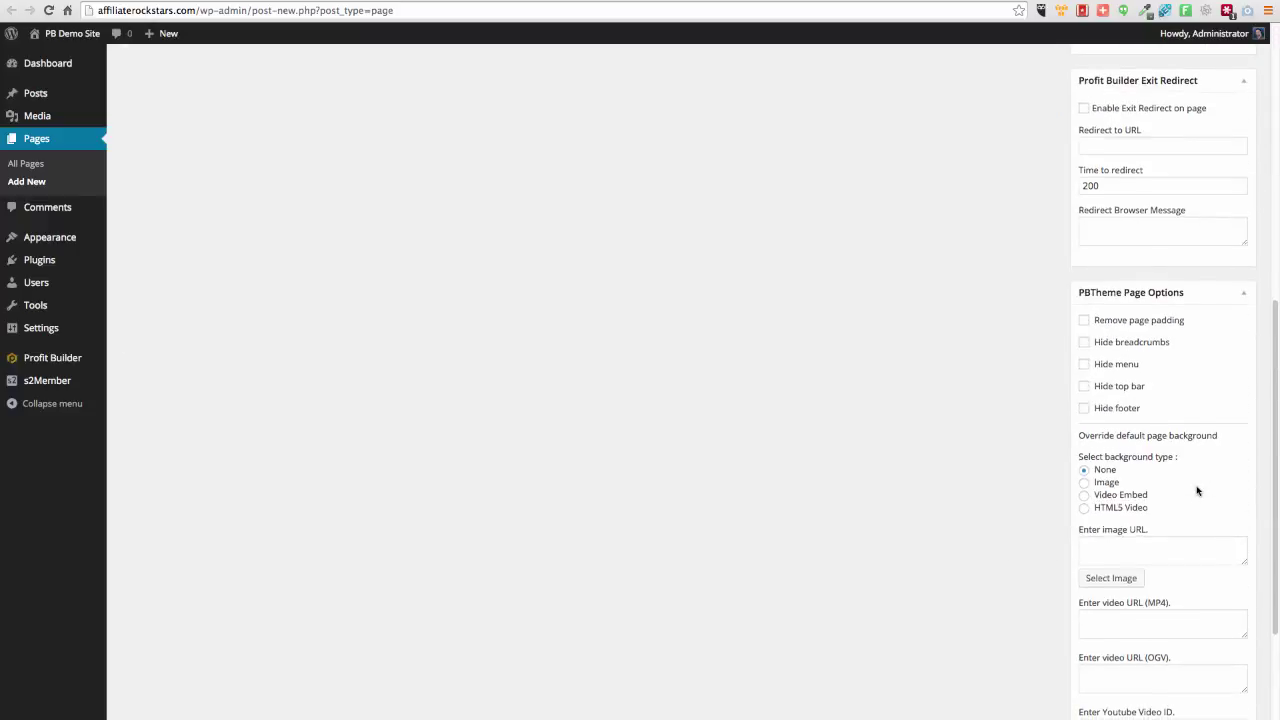
pyautogui.click(1083, 364)
pyautogui.click(1083, 386)
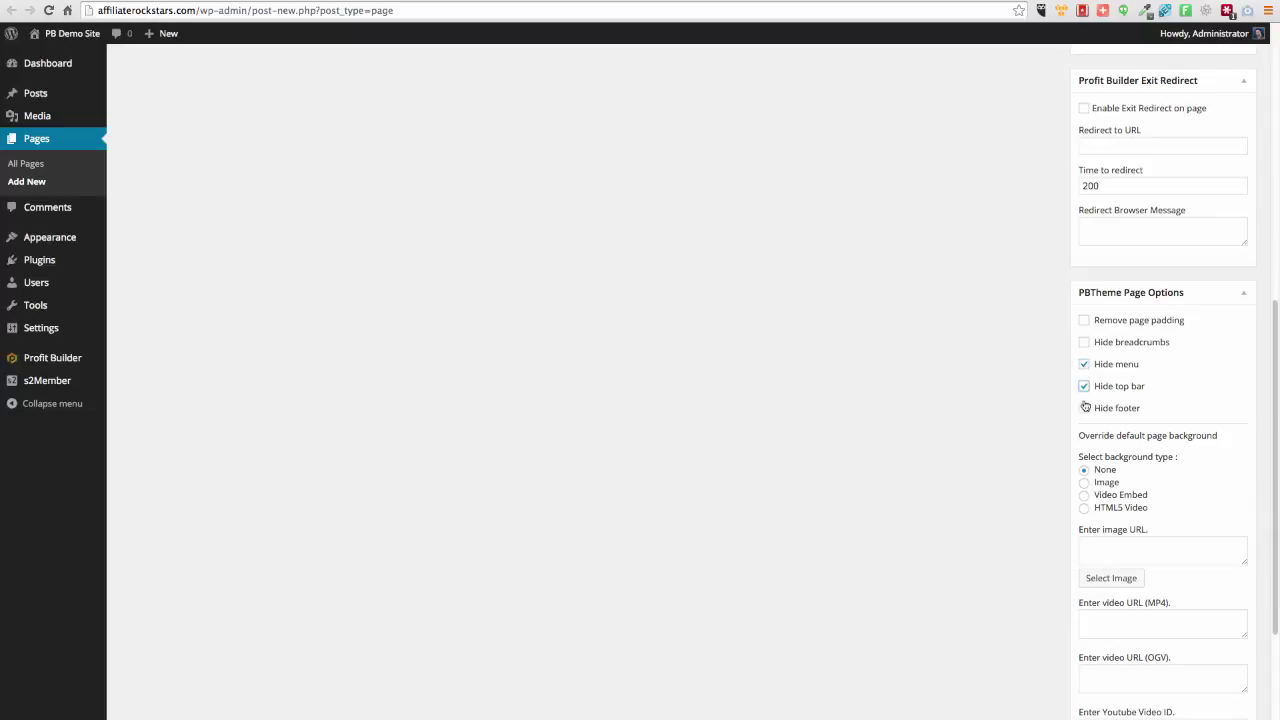
pyautogui.click(1084, 342)
pyautogui.click(1084, 320)
pyautogui.click(1084, 408)
pyautogui.scroll(10, 983, 386)
pyautogui.click(1222, 459)
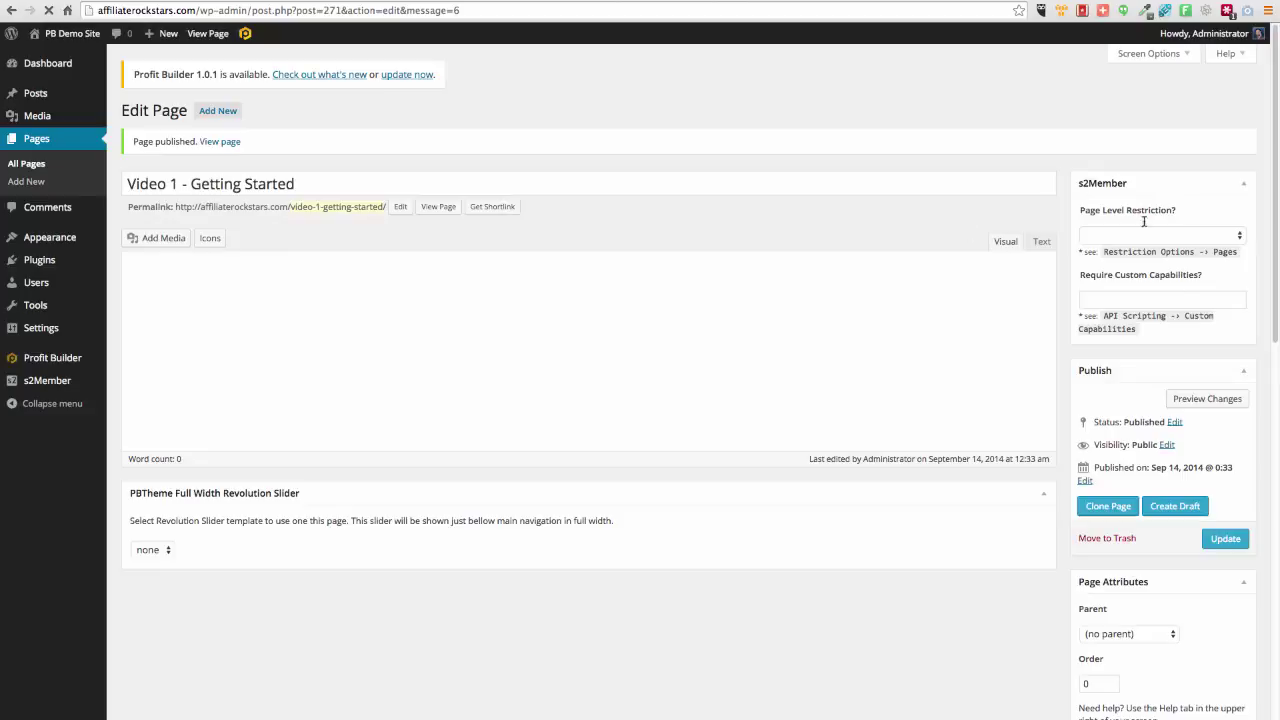
# - Set the video page's Page Level Restriction to "Require Level #1 (or higher)" and update the page
pyautogui.click(1111, 237)
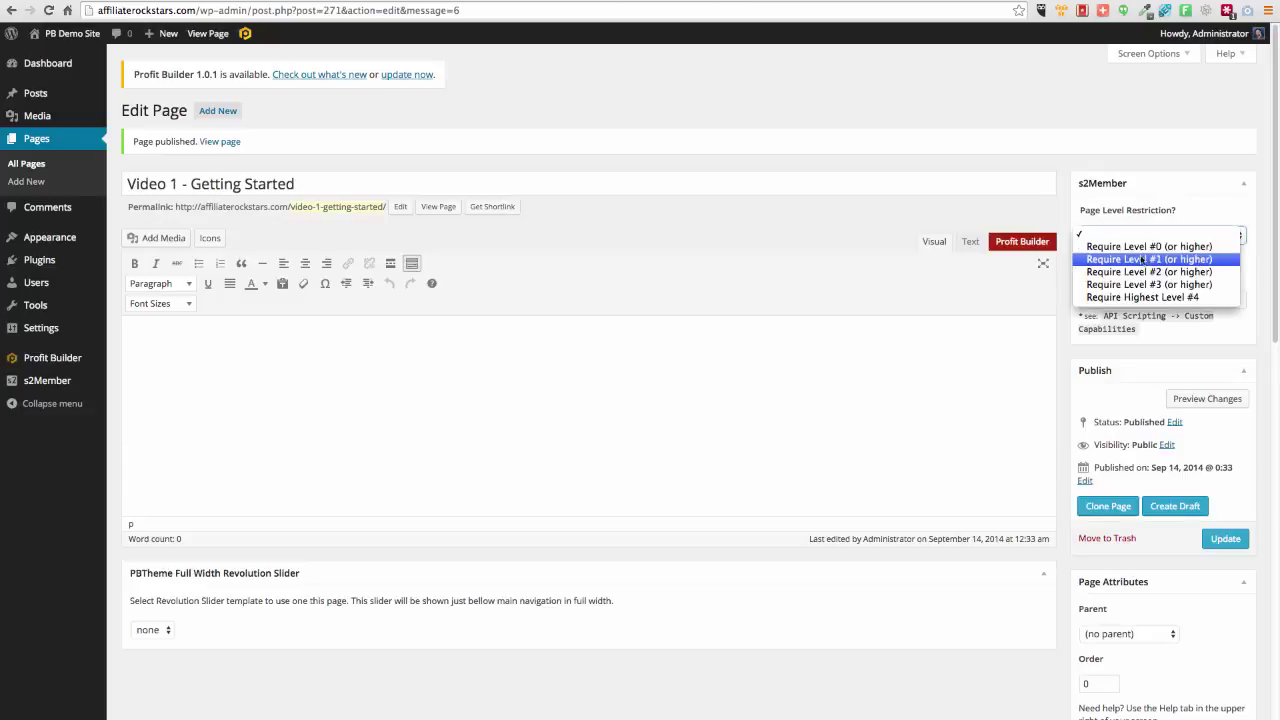
pyautogui.click(1139, 259)
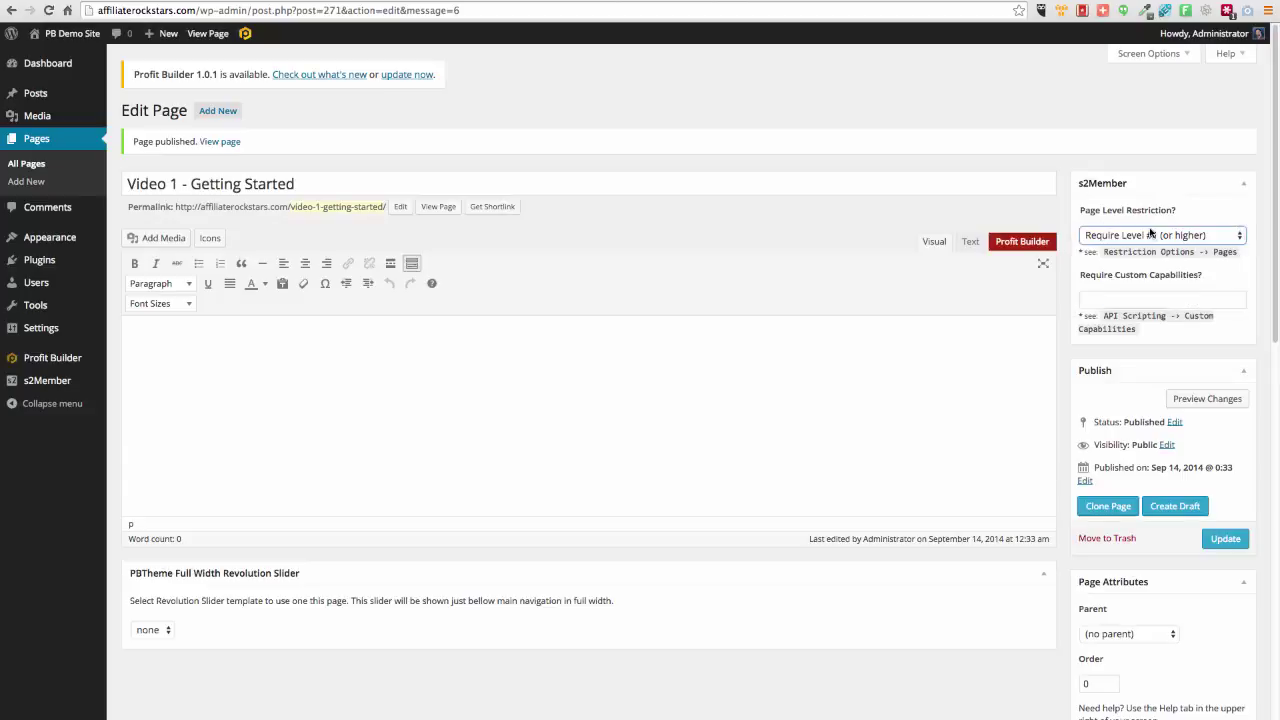
pyautogui.click(1230, 546)
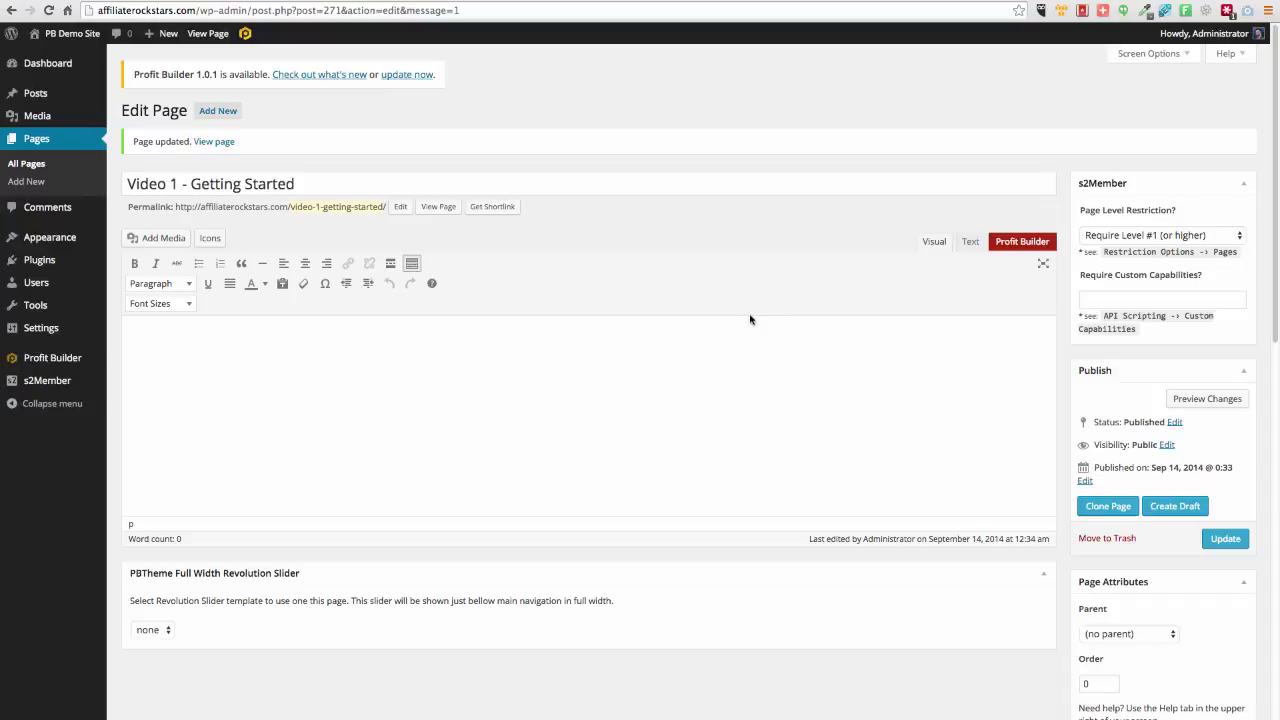
# - Open the video page in the Profit Builder editor and load the "Members Training Page" template into it
pyautogui.click(1017, 247)
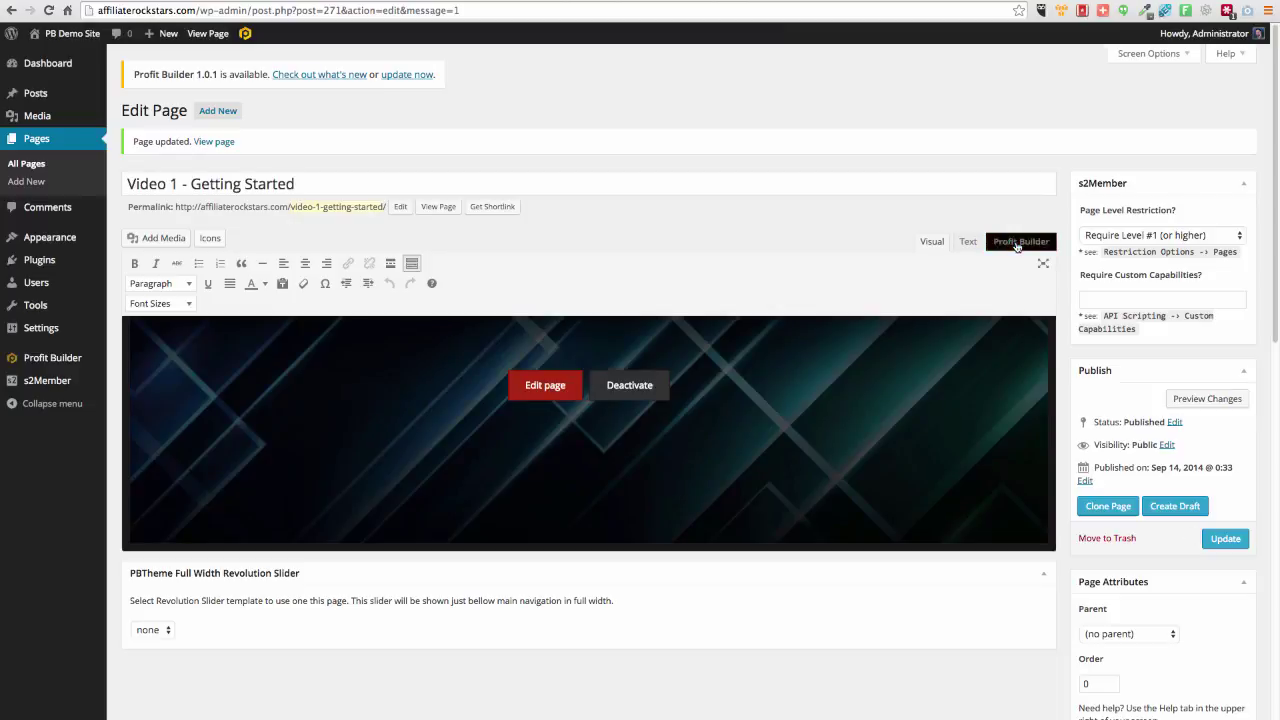
pyautogui.click(552, 392)
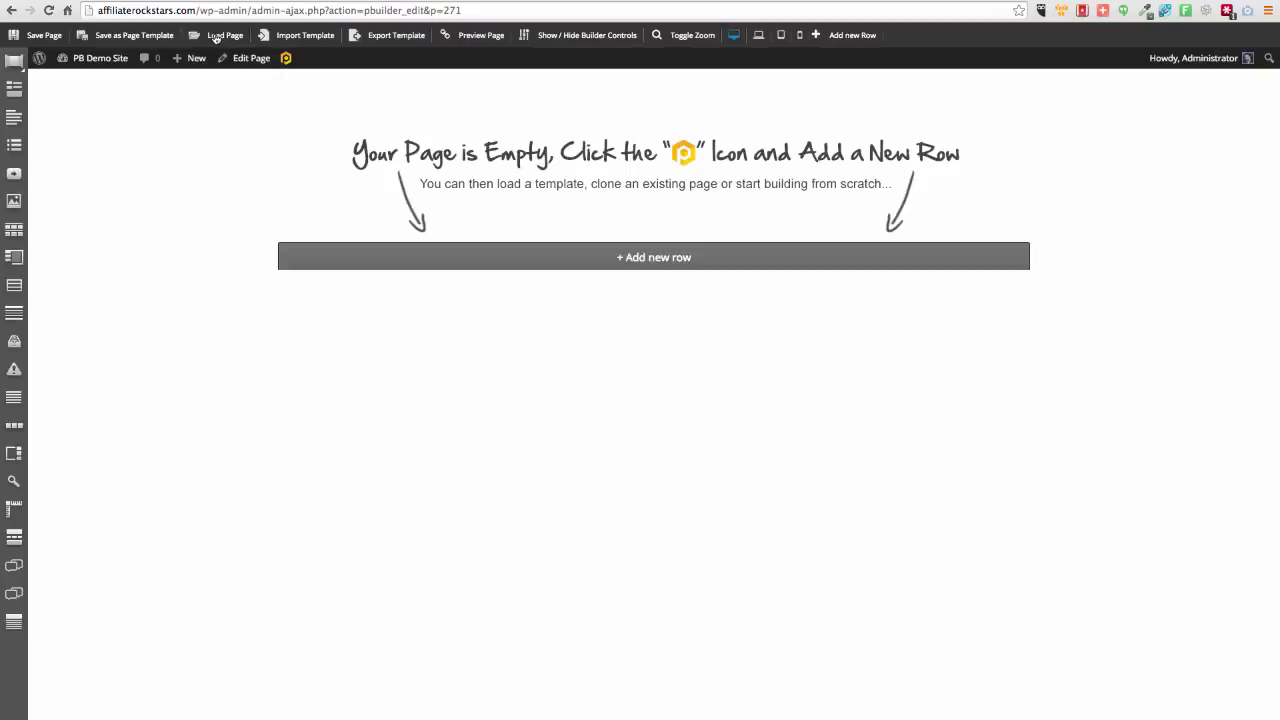
pyautogui.click(215, 36)
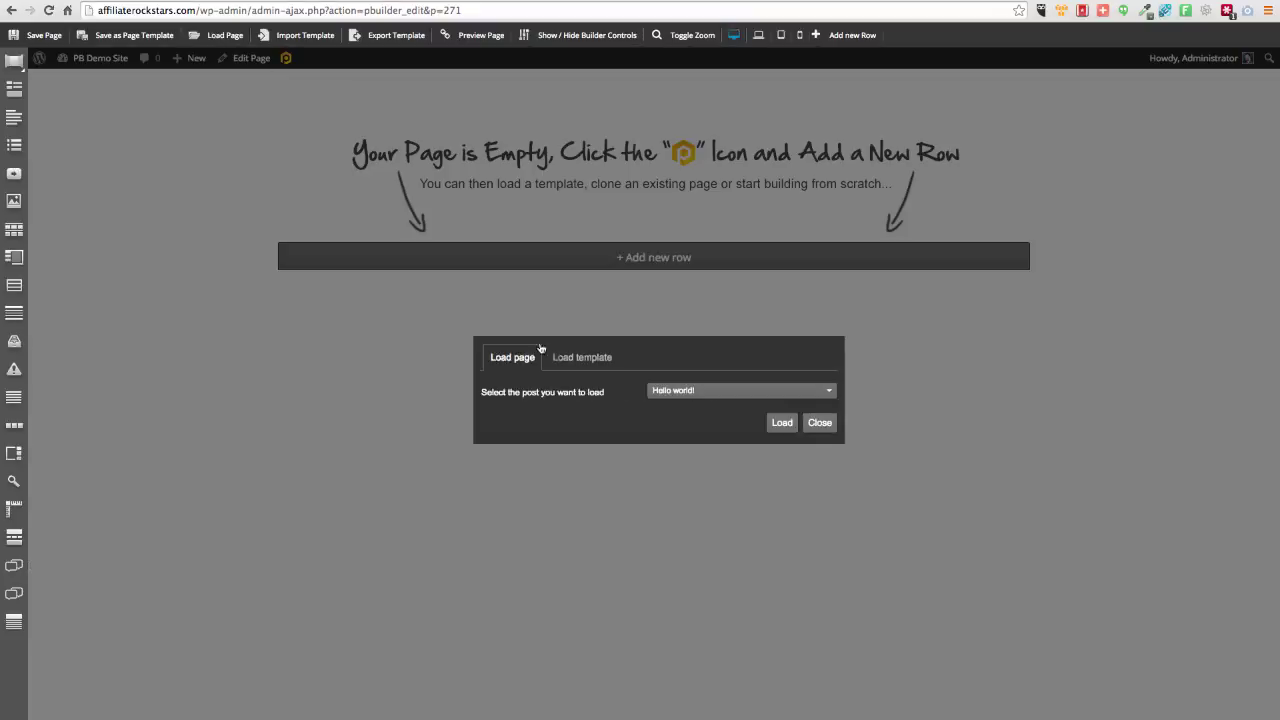
pyautogui.click(608, 358)
pyautogui.click(728, 391)
pyautogui.scroll(-5, 740, 500)
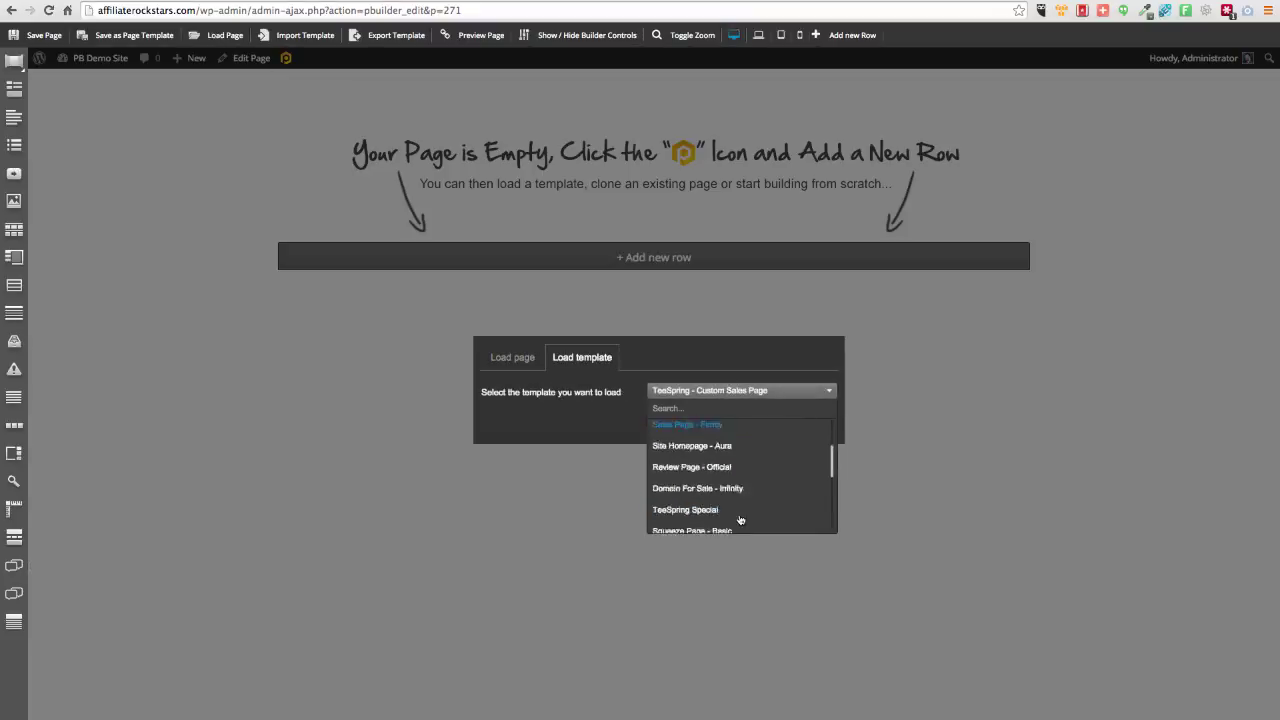
pyautogui.scroll(-3, 740, 519)
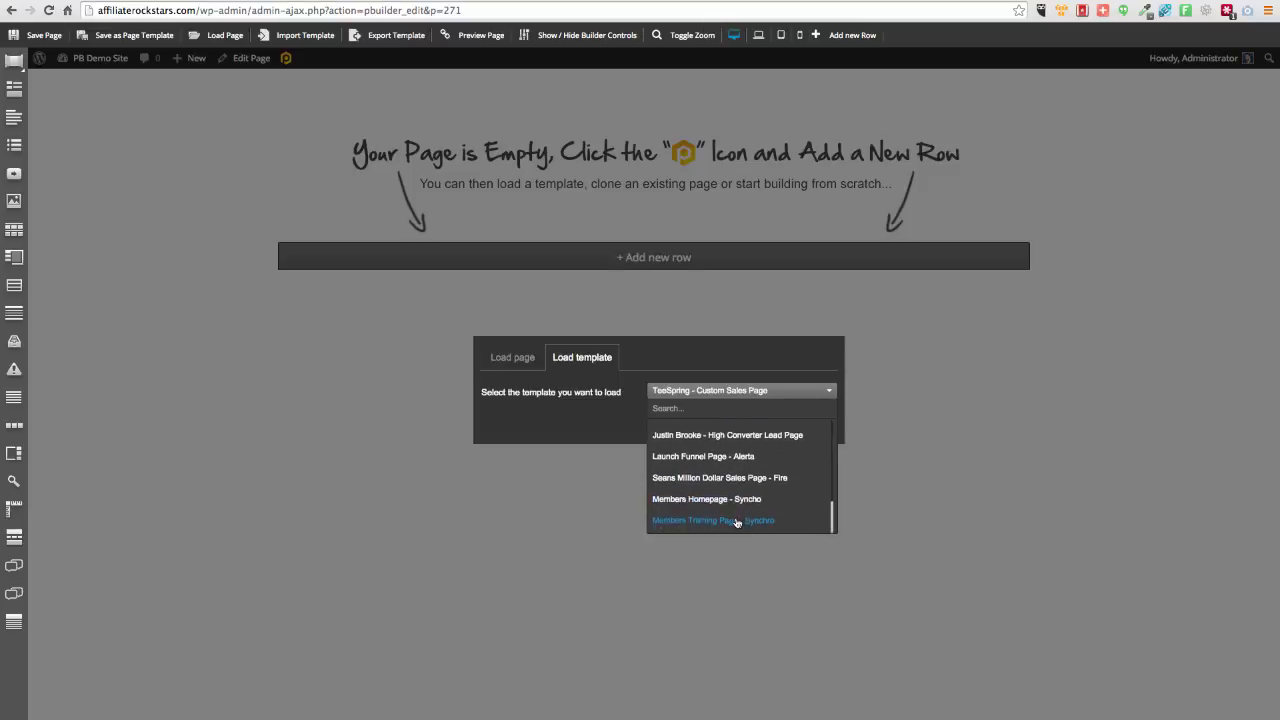
pyautogui.click(738, 518)
pyautogui.click(782, 423)
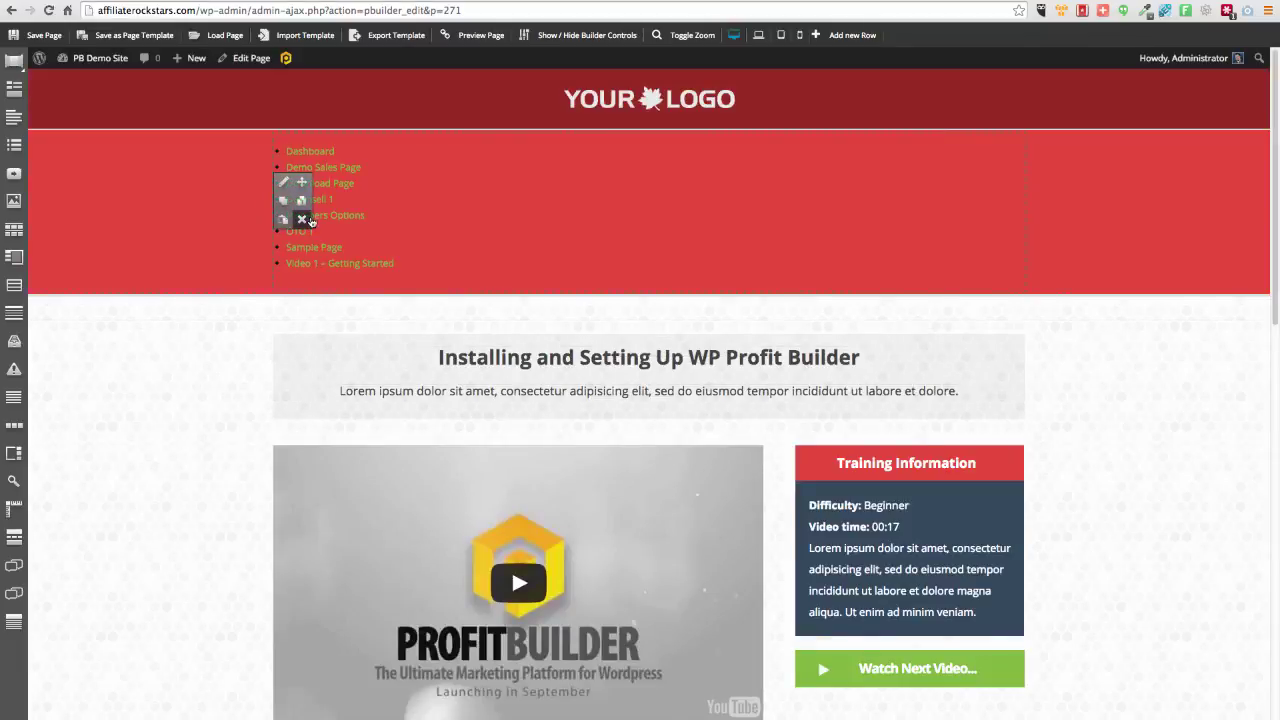
# - Delete the menu row below the logo and look through the training page's video, quick tips and FAQ sections
pyautogui.click(302, 219)
pyautogui.click(747, 229)
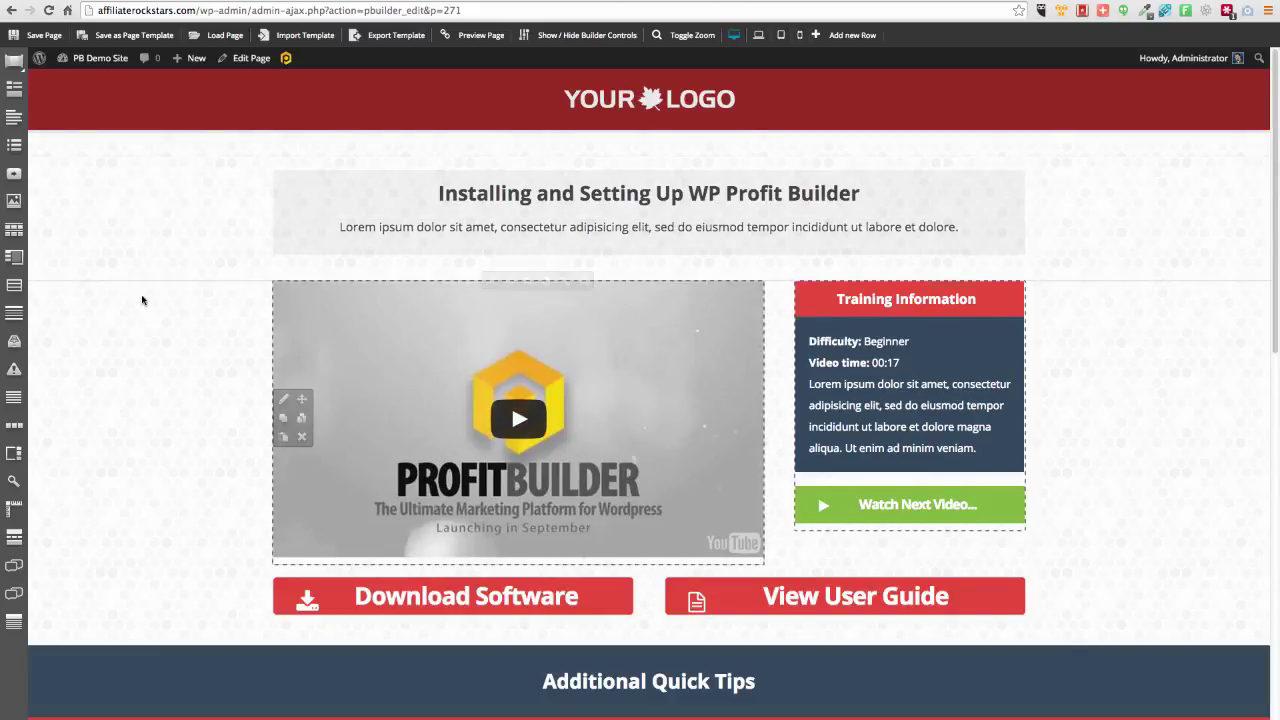
pyautogui.scroll(-6, 142, 300)
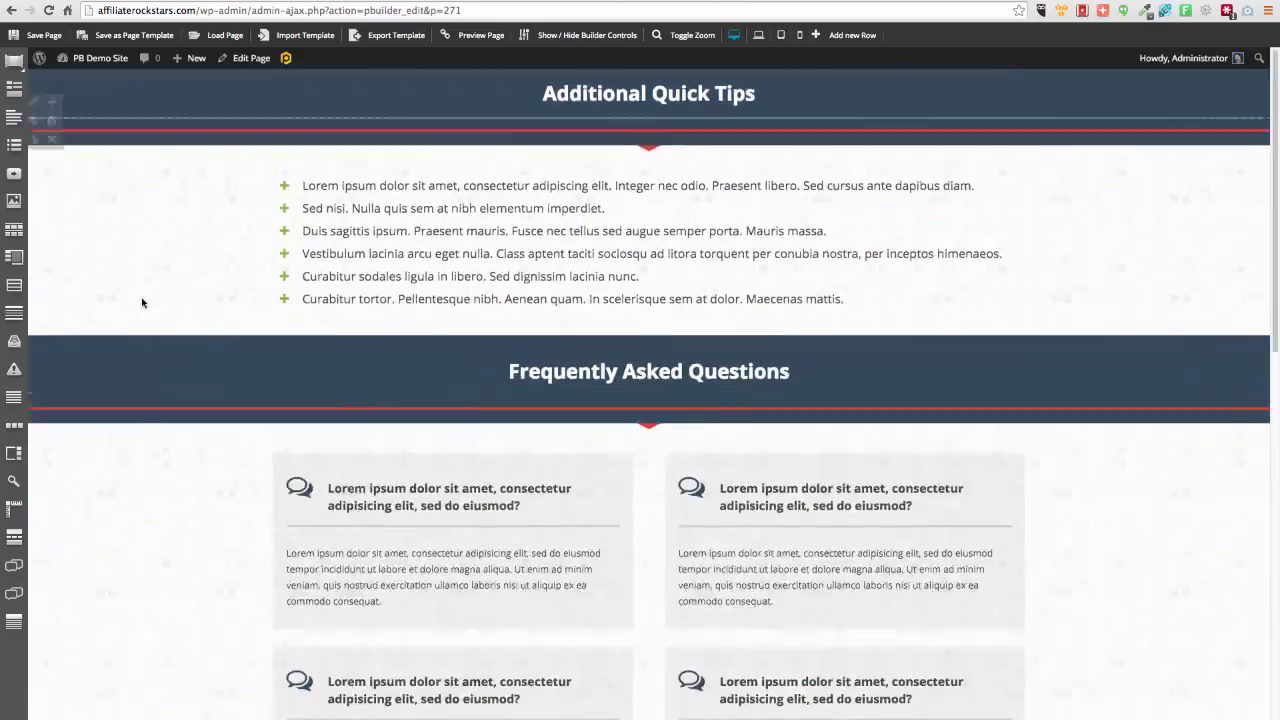
pyautogui.scroll(-3, 142, 302)
pyautogui.scroll(9, 142, 302)
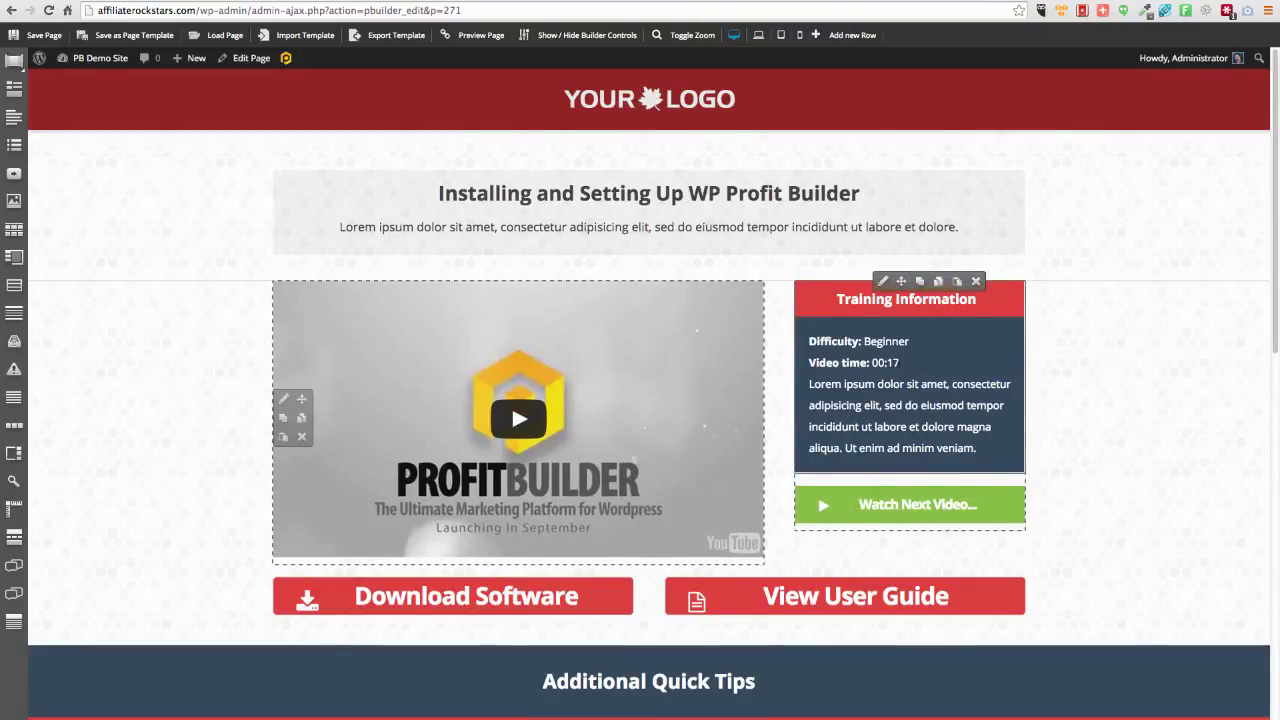
pyautogui.scroll(-6, 898, 362)
pyautogui.scroll(-2, 896, 363)
pyautogui.scroll(8, 894, 363)
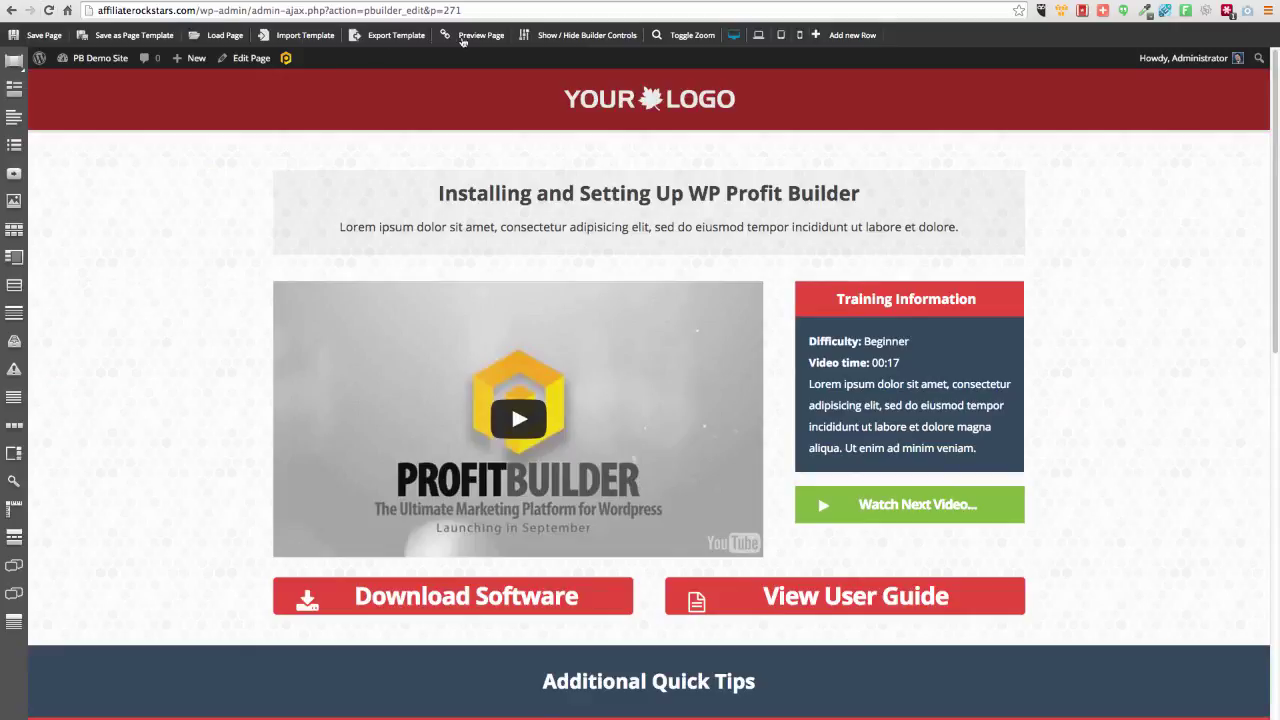
# - Copy the page's preview link and open it in Firefox to test the membership restriction
pyautogui.rightClick(470, 34)
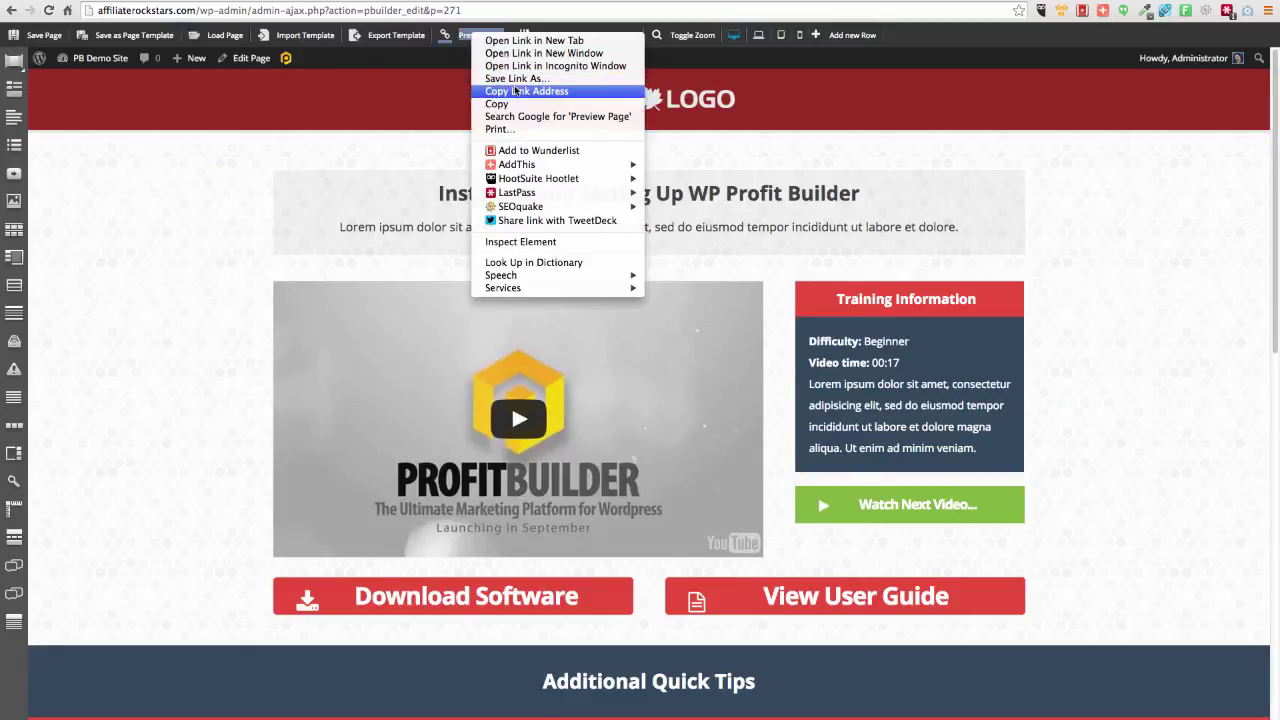
pyautogui.click(516, 91)
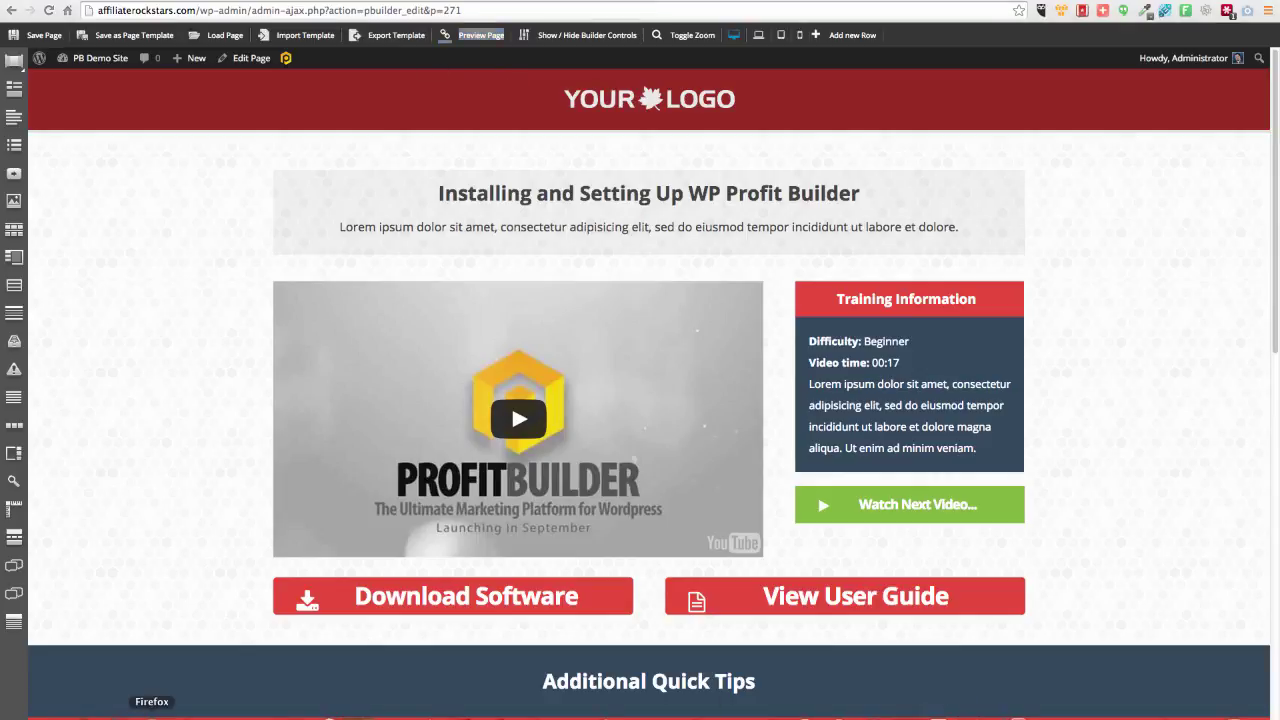
pyautogui.click(151, 712)
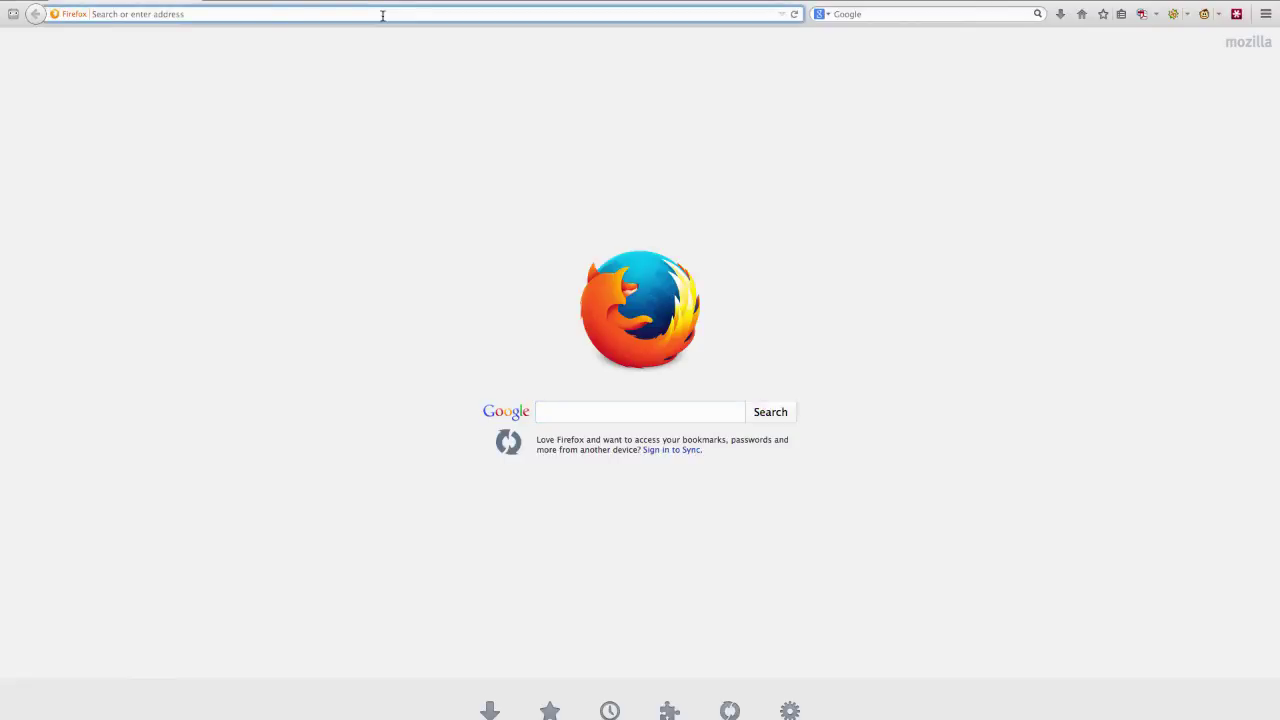
pyautogui.press('super+v')
pyautogui.press('Return')
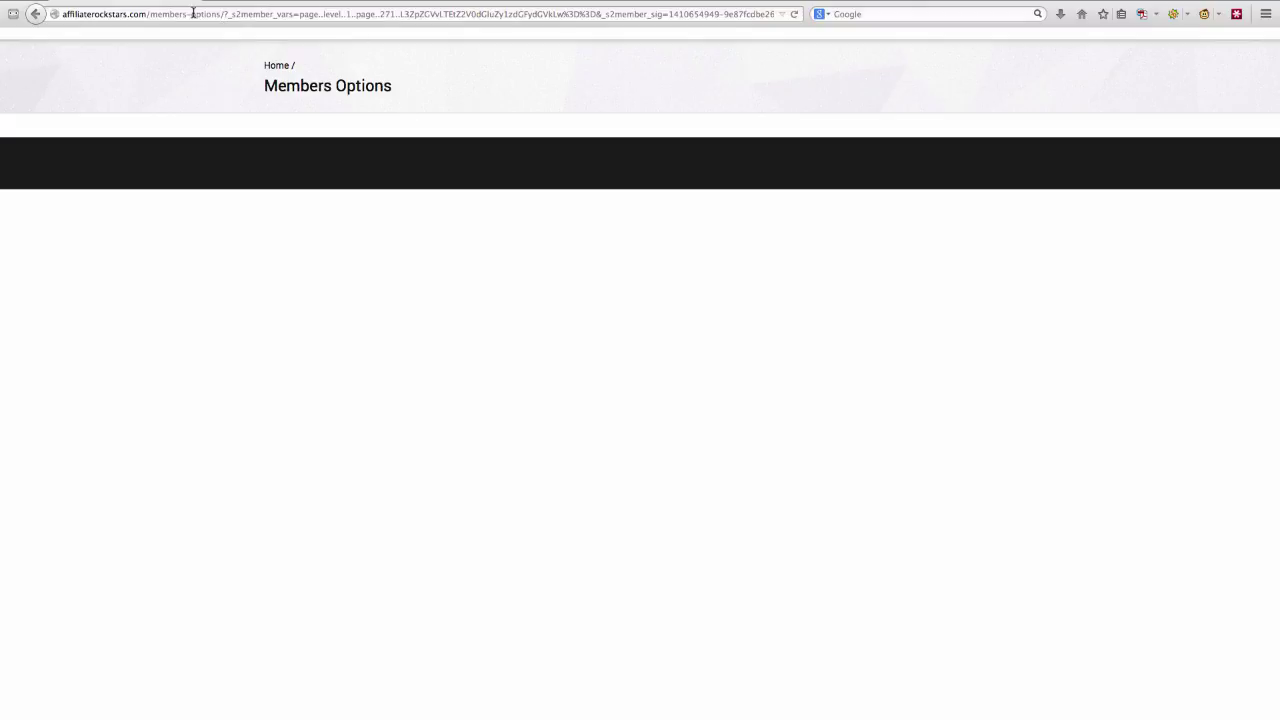
# - Cut the Members Options address back to affiliaterockstars.com/ and return to the Firefox start page
pyautogui.moveTo(150, 14); pyautogui.dragTo(978, 18)
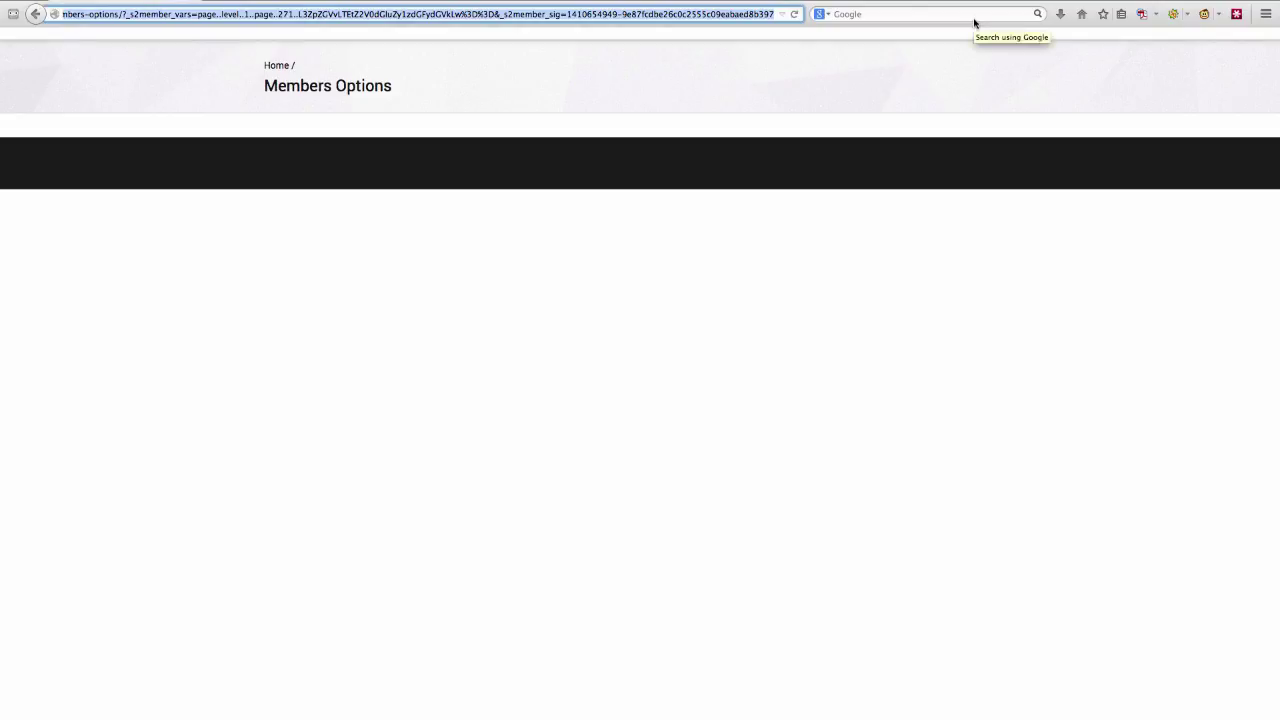
pyautogui.press('BackSpace')
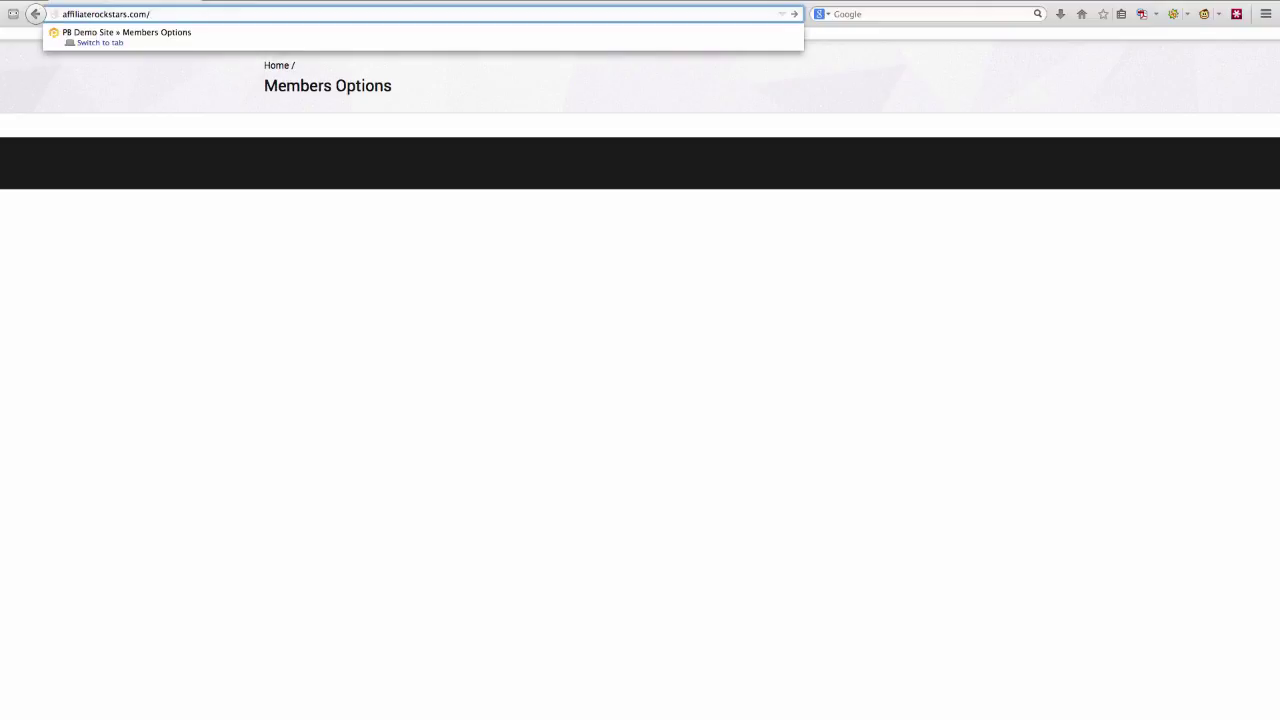
pyautogui.press('Down')
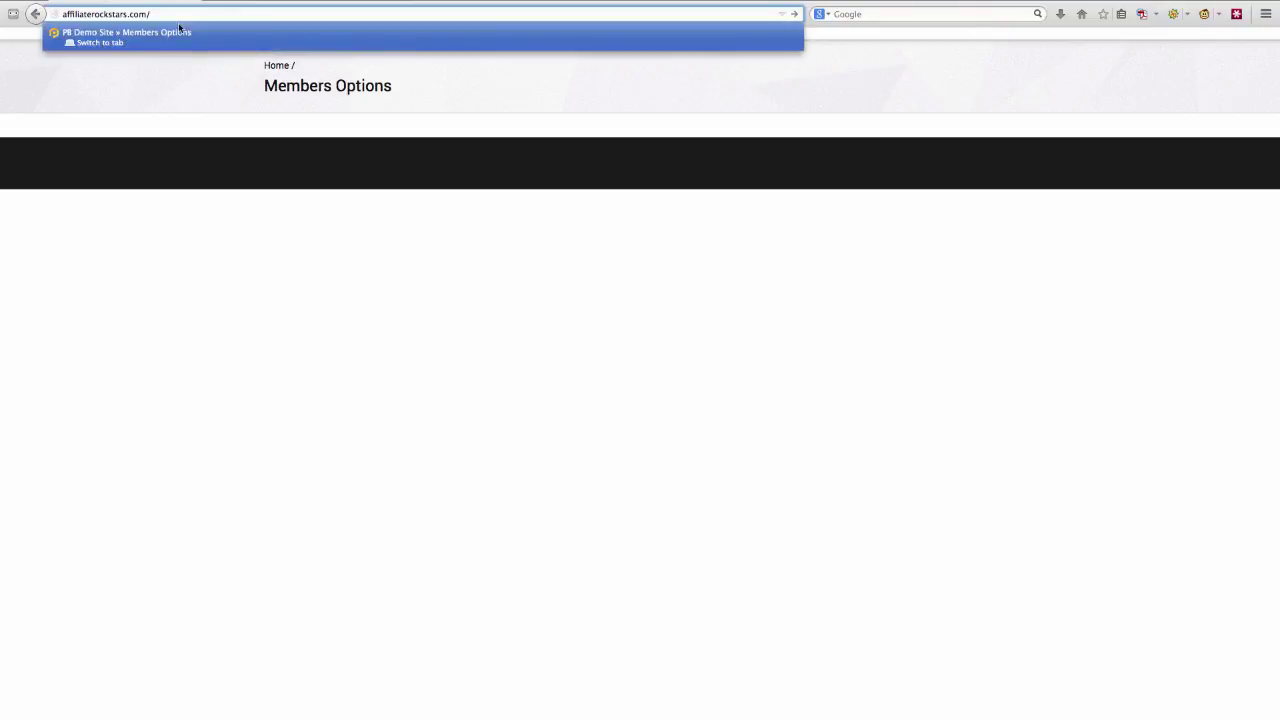
pyautogui.click(35, 14)
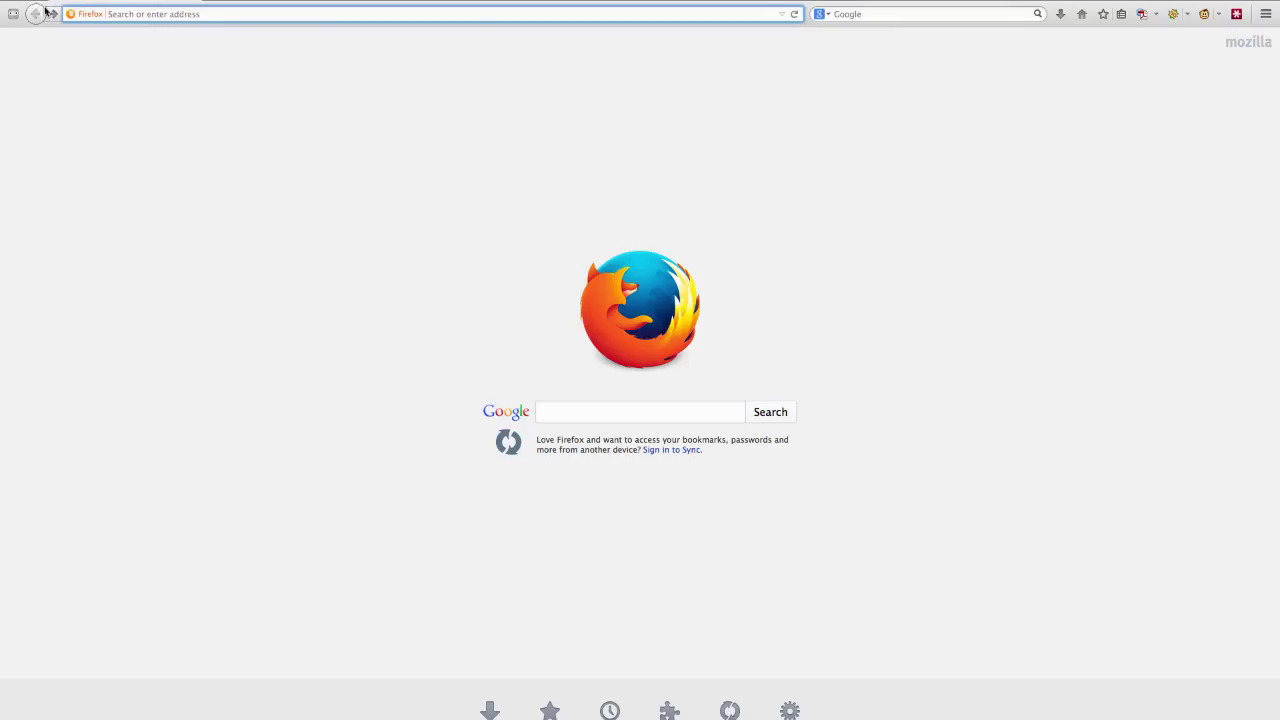